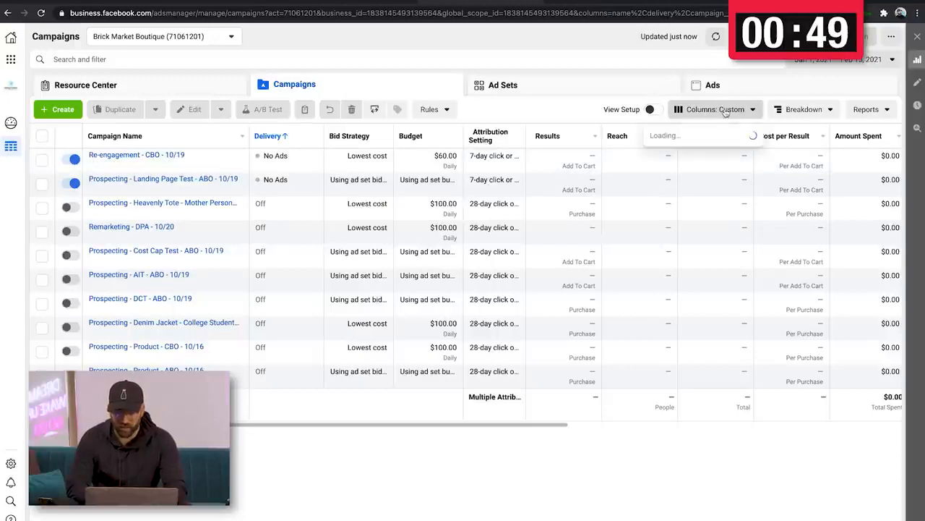
scroll(711, 241, down, 3)
scroll(711, 240, down, 1)
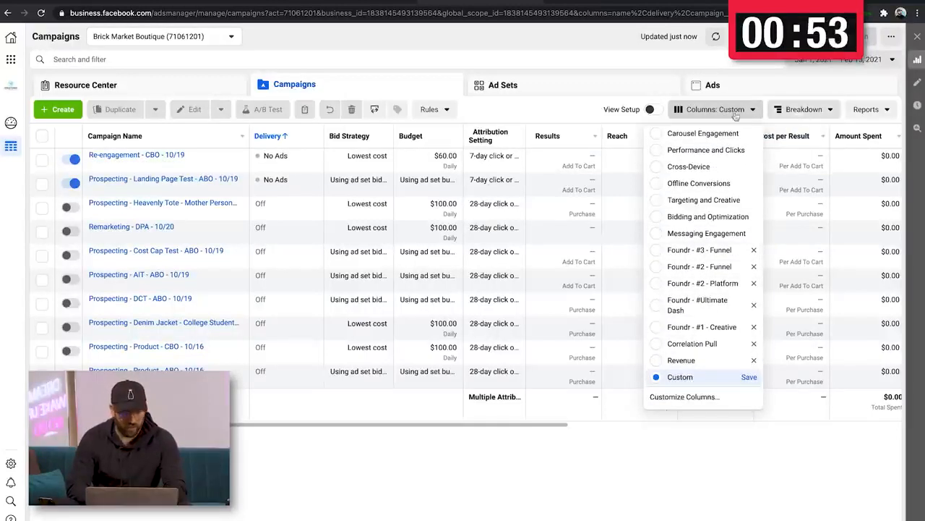
click(445, 45)
Start a new campaign with the Auction buying type and the Conversions objective
click(63, 114)
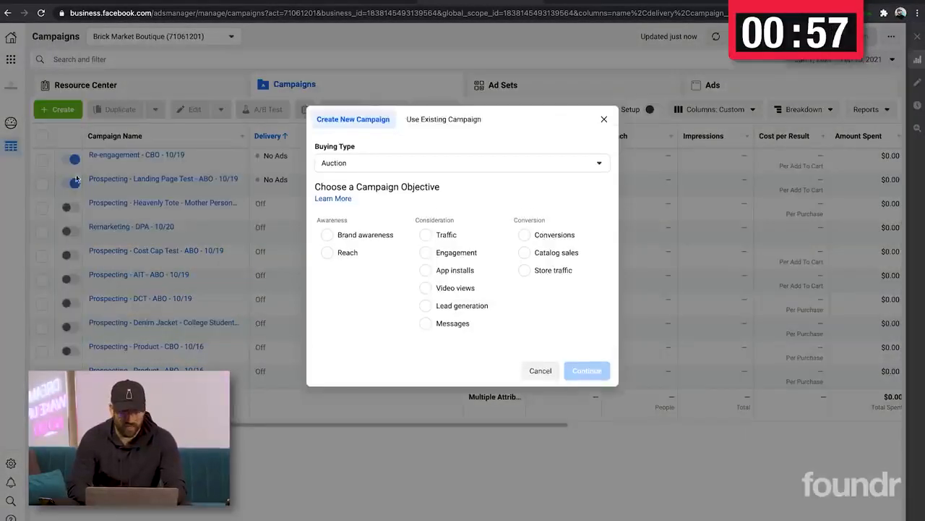
click(541, 167)
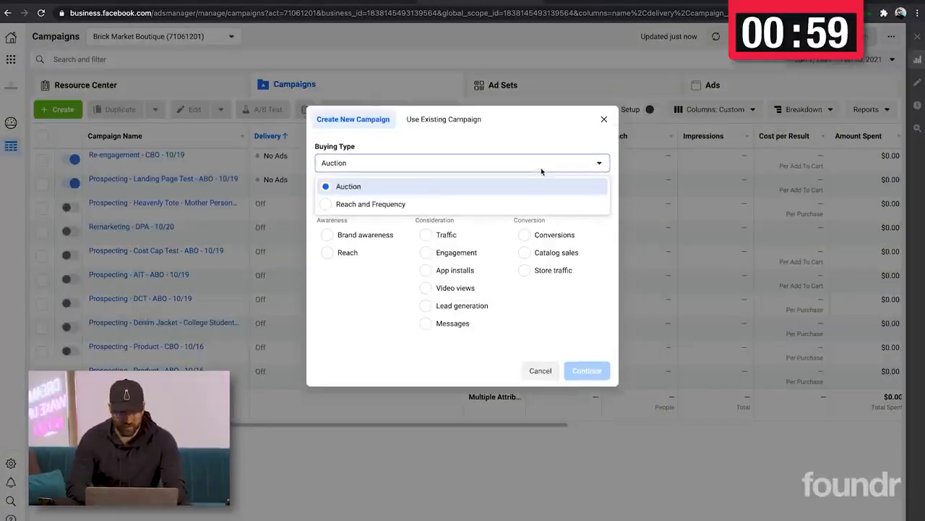
click(603, 229)
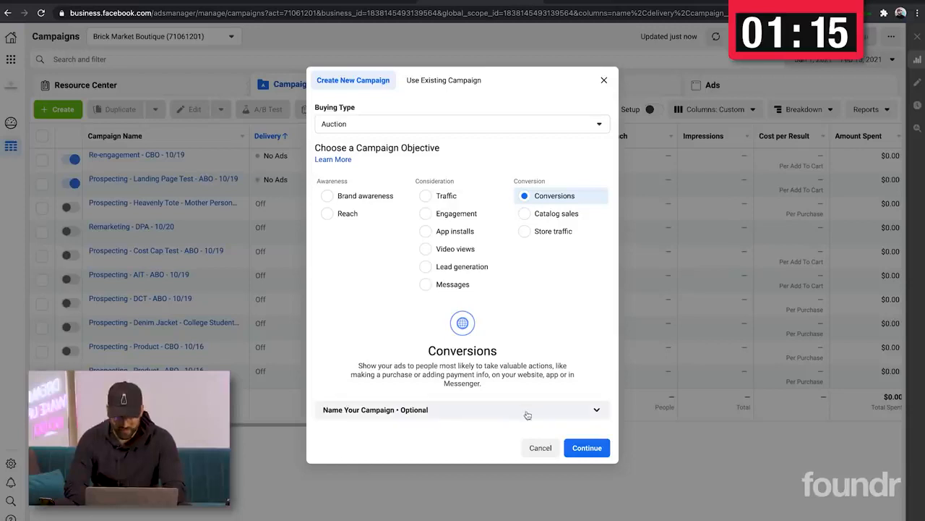
Name the new campaign "Crop Top - Full Funnel - 2/23"
click(522, 418)
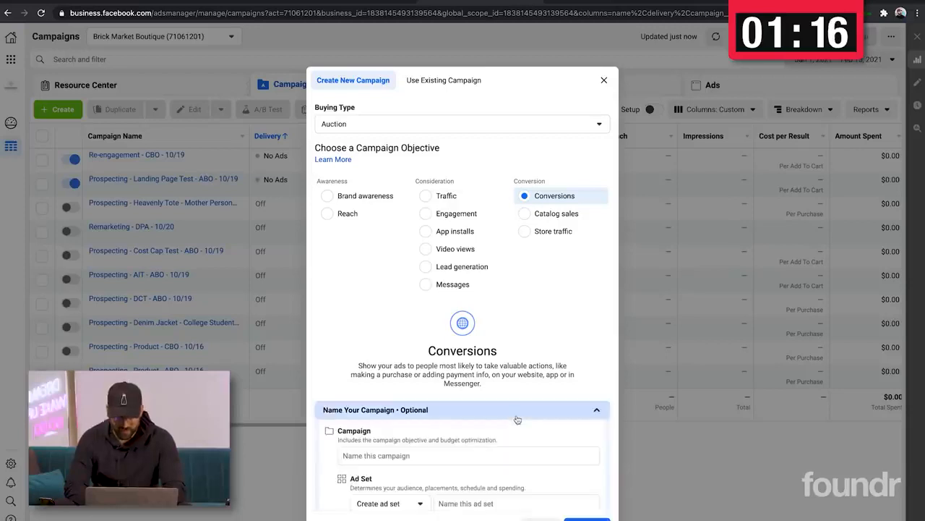
click(466, 456)
text(Cro)
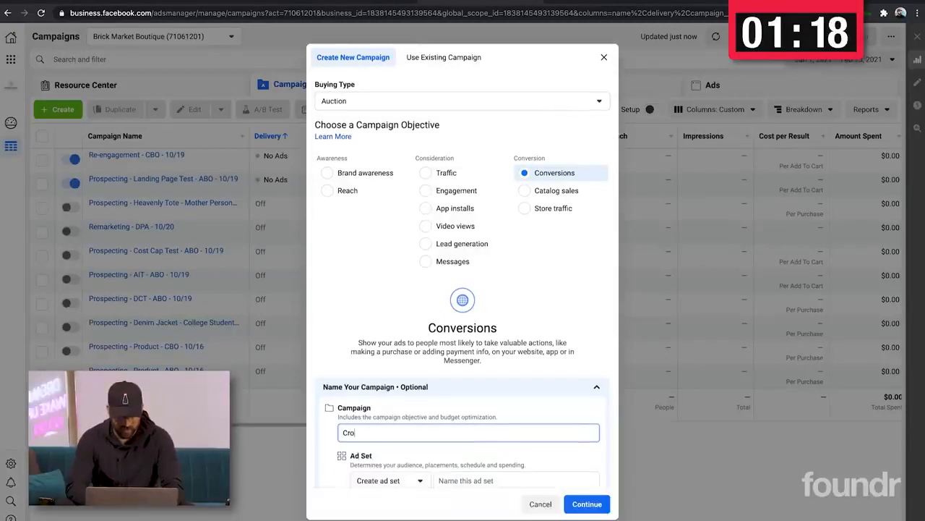
text(p Top)
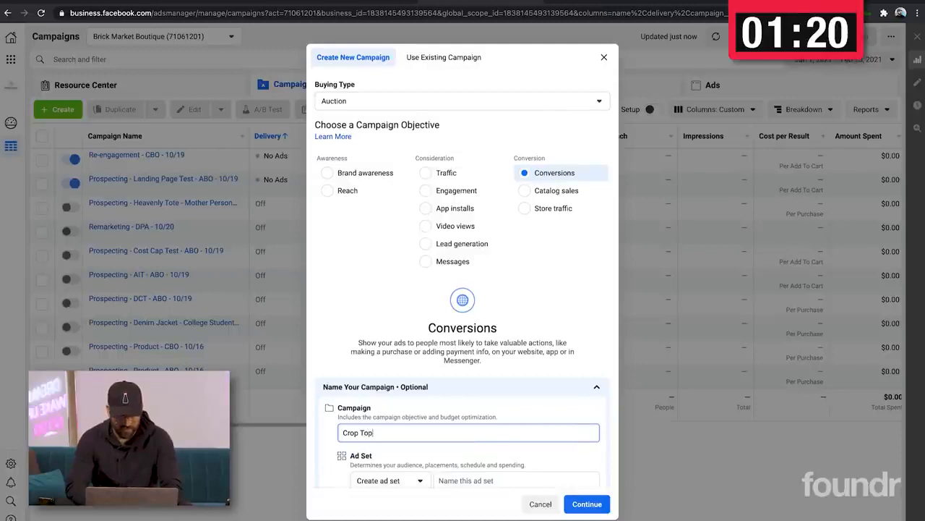
text( = )
text( - Ful)
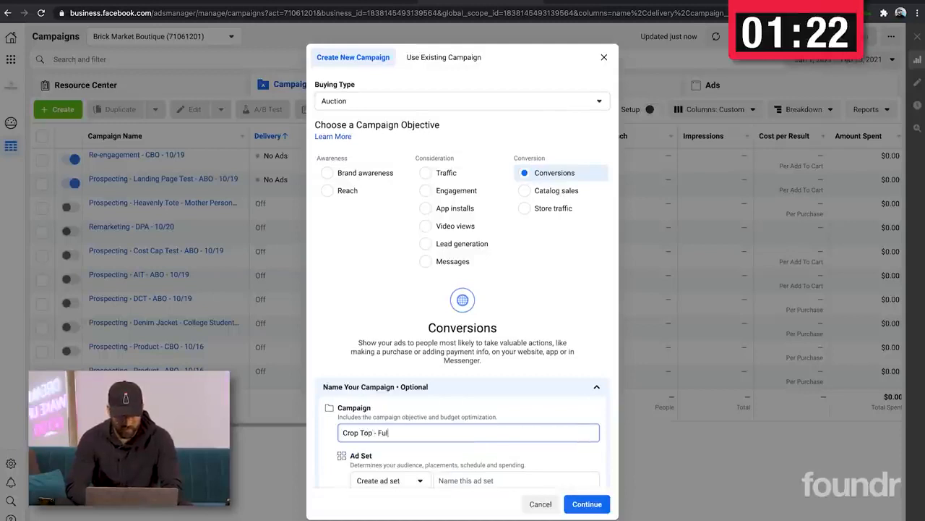
text(l FU)
key(BackSpace)
key(BackSpace)
key(BackSpace)
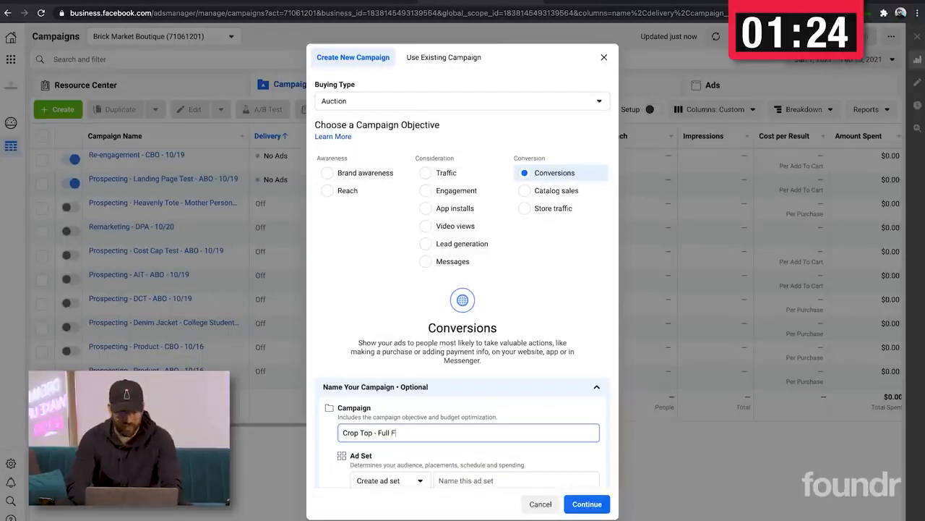
text(unnel -)
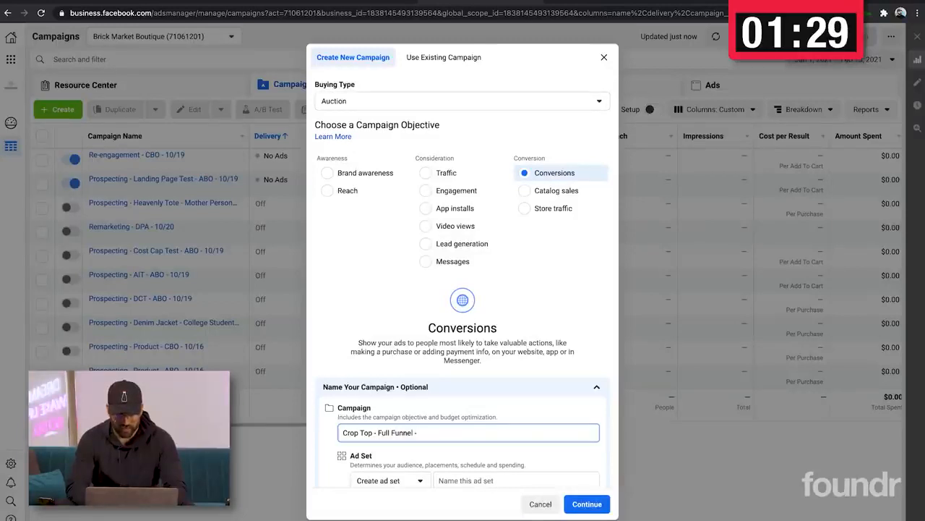
text(/23)
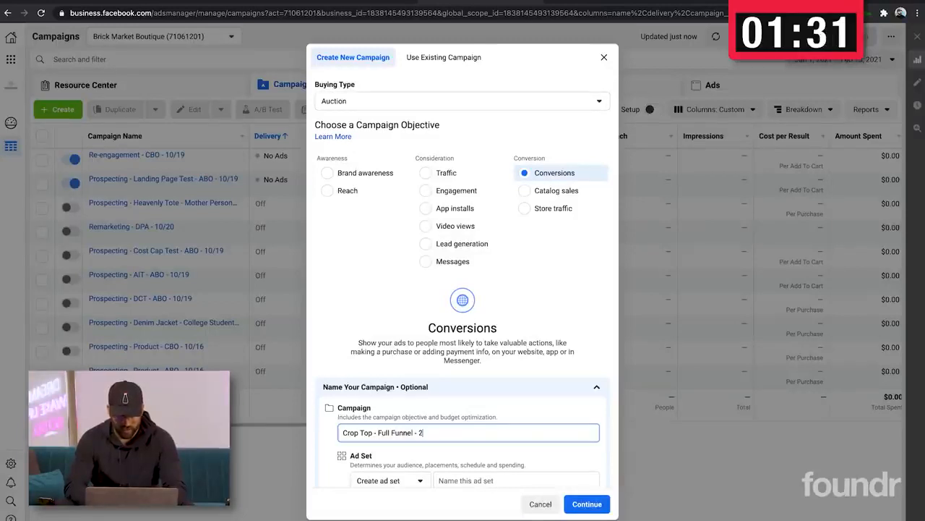
Name the ad set "Prospecting - Crop Top - 2/23", leave the ad unnamed, and continue to the campaign setup
scroll(489, 436, down, 1)
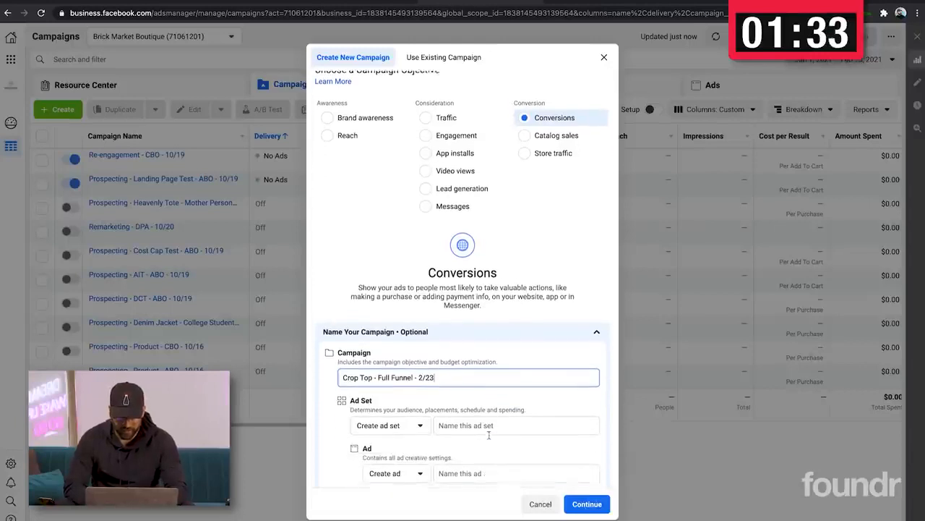
click(484, 420)
text(Prospectin)
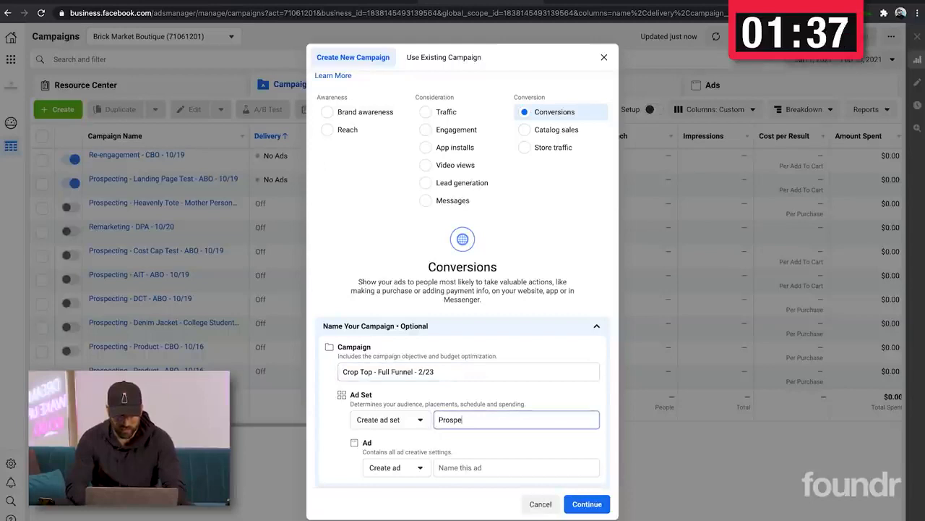
text(g - Crop Top - 2/23)
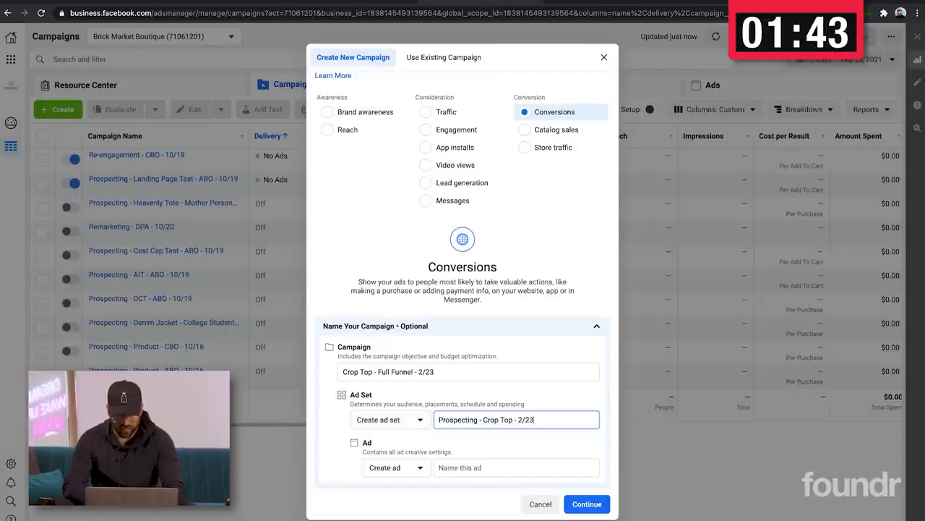
scroll(470, 430, down, 1)
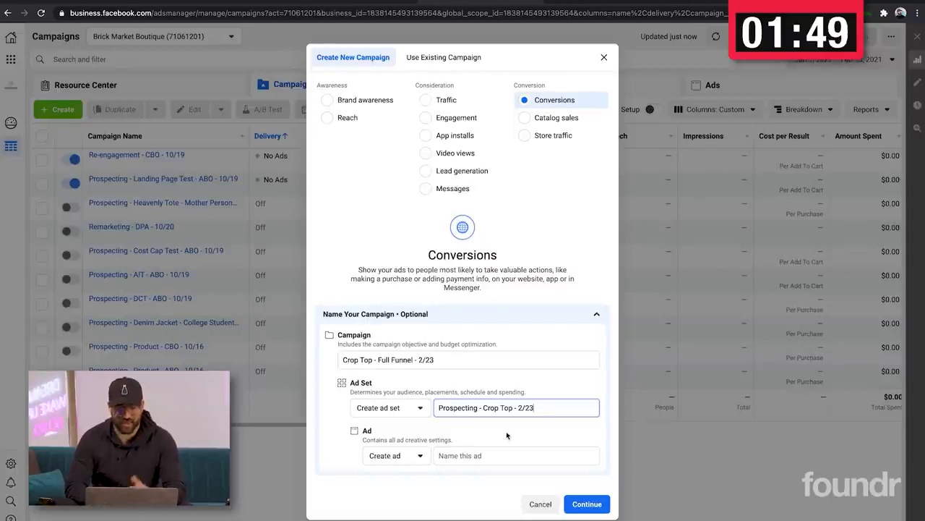
click(587, 504)
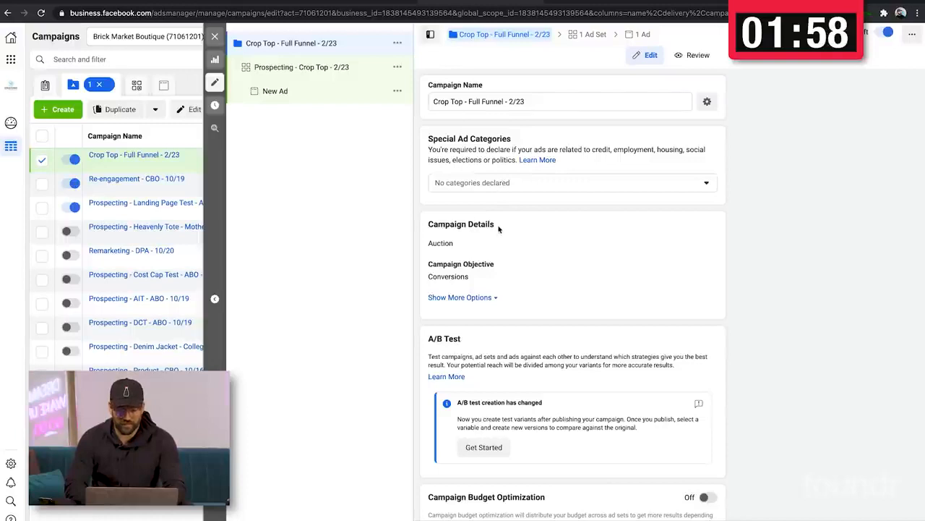
Turn on Campaign Budget Optimization and add the prefix "CBO - " to the campaign name
scroll(529, 183, down, 2)
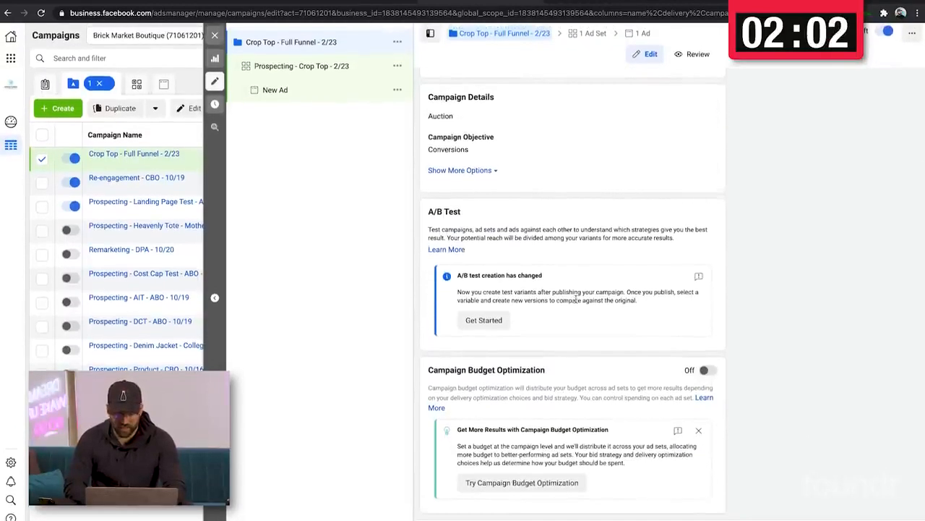
click(700, 371)
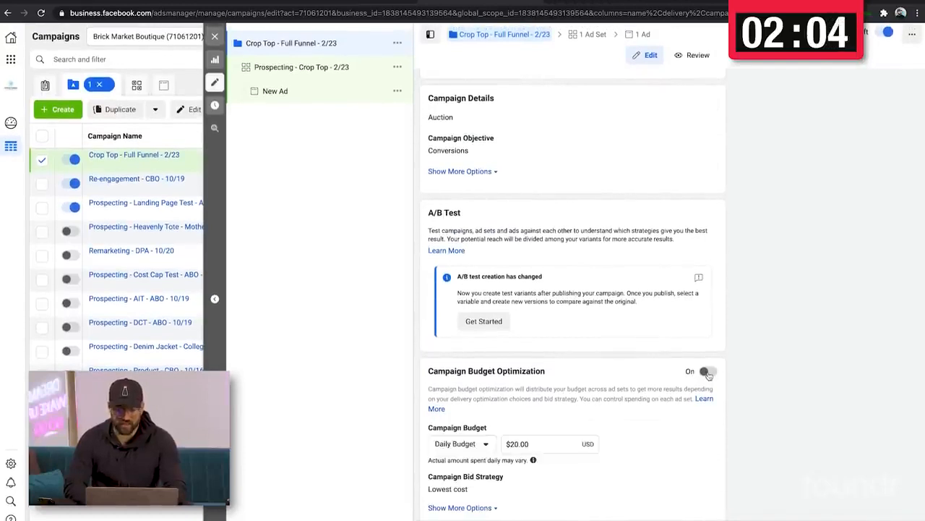
scroll(570, 354, up, 2)
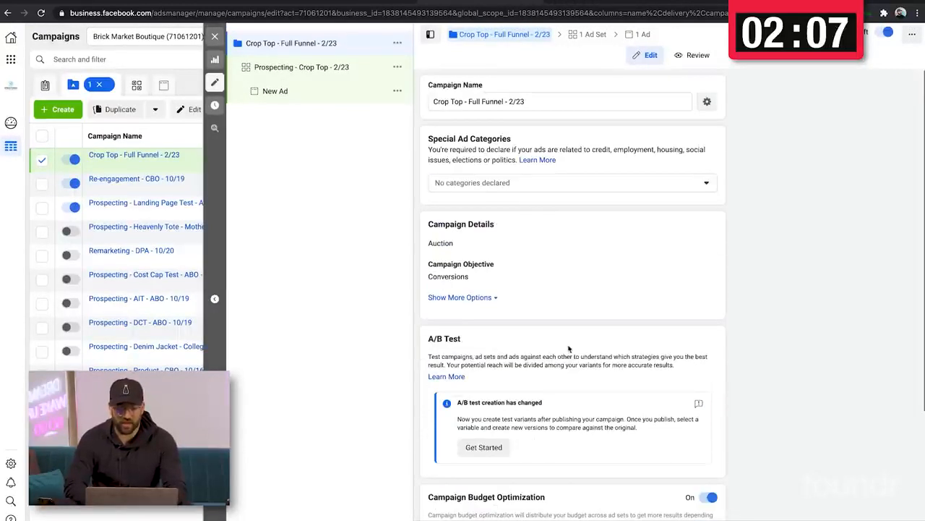
click(437, 101)
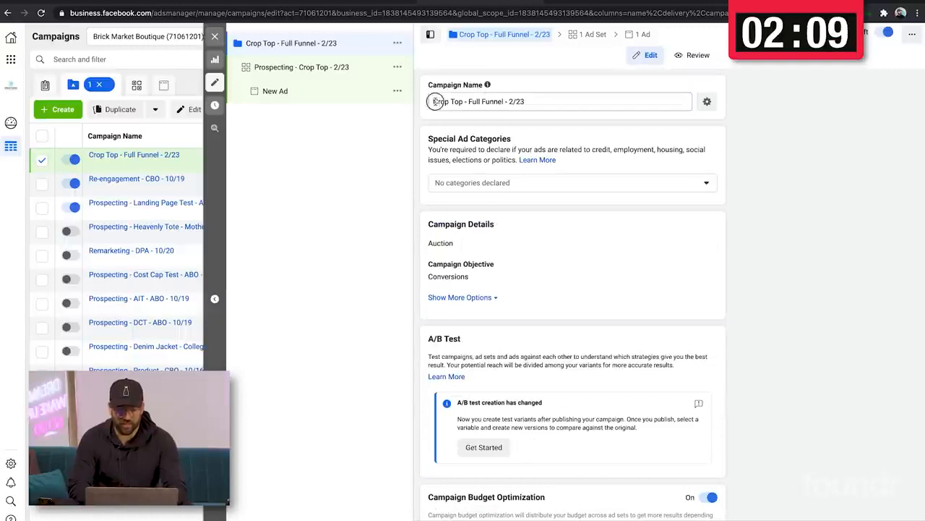
text(CB)
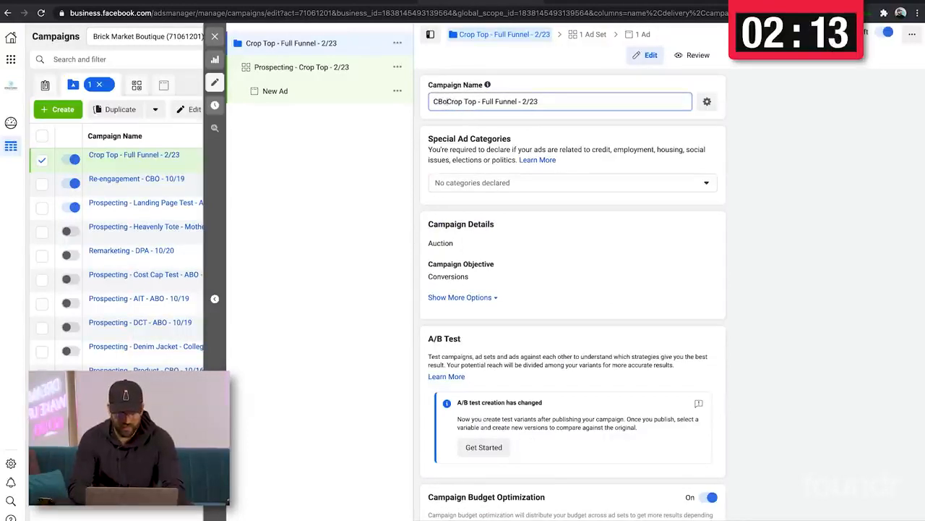
text(O -)
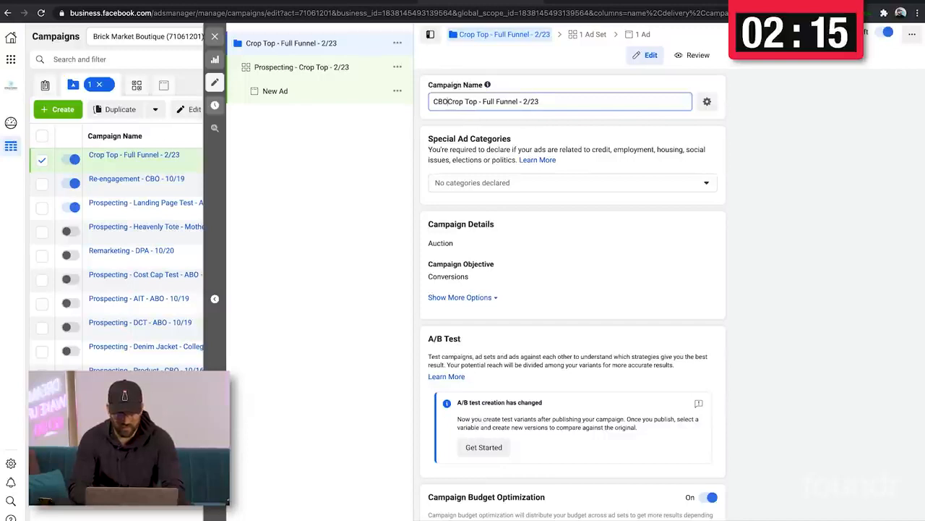
Expand the additional options in the campaign details and look over the optional spending limit and the budget settings
scroll(477, 164, down, 1)
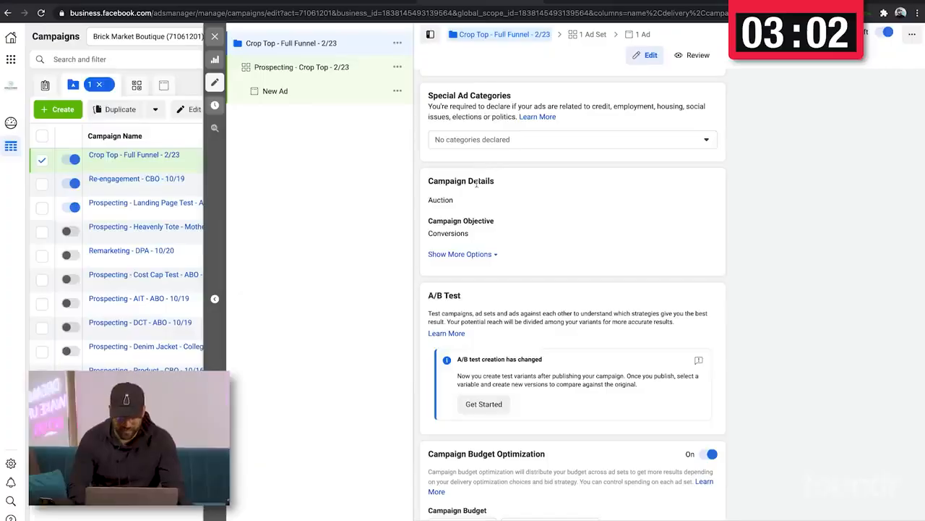
scroll(478, 190, down, 1)
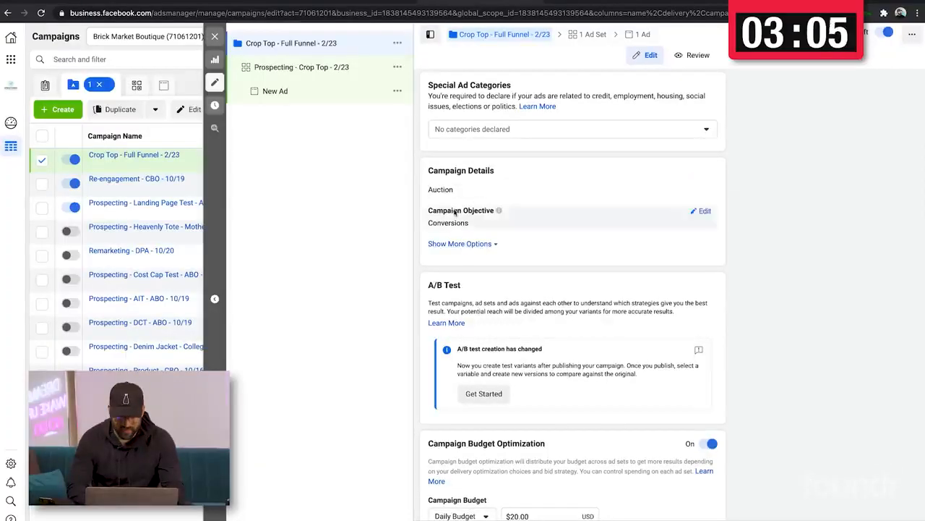
click(461, 244)
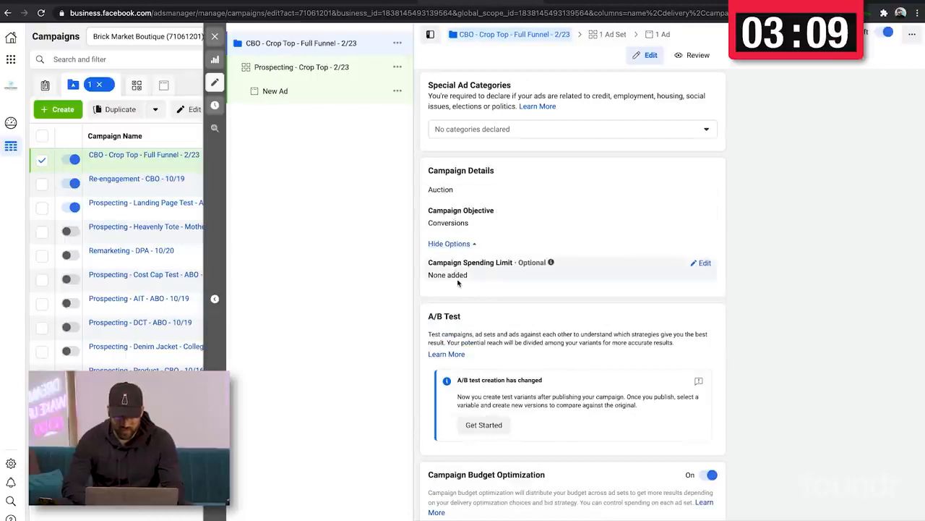
mouse_move(566, 263)
scroll(588, 247, down, 3)
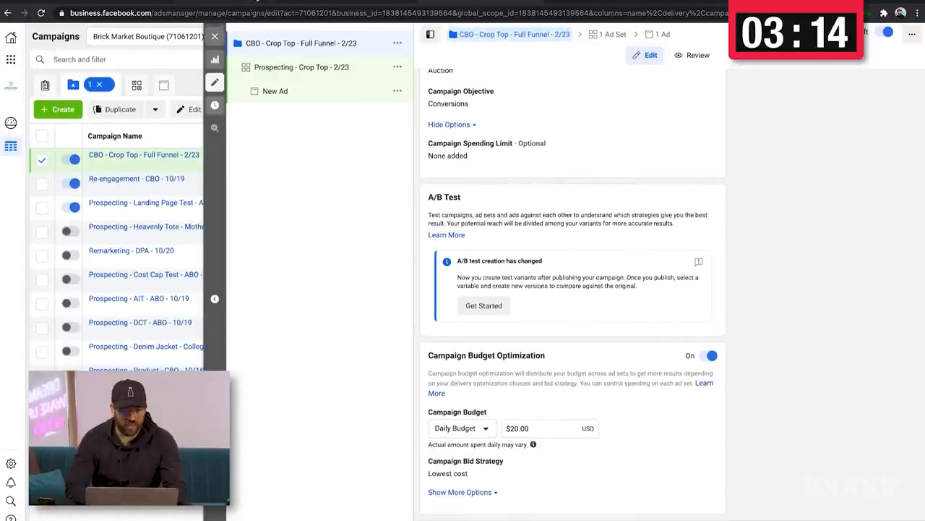
Switch to the campaign budget calculator in Google Sheets and set Total # of Ads in Adsets to 3
click(256, 1)
click(324, 1)
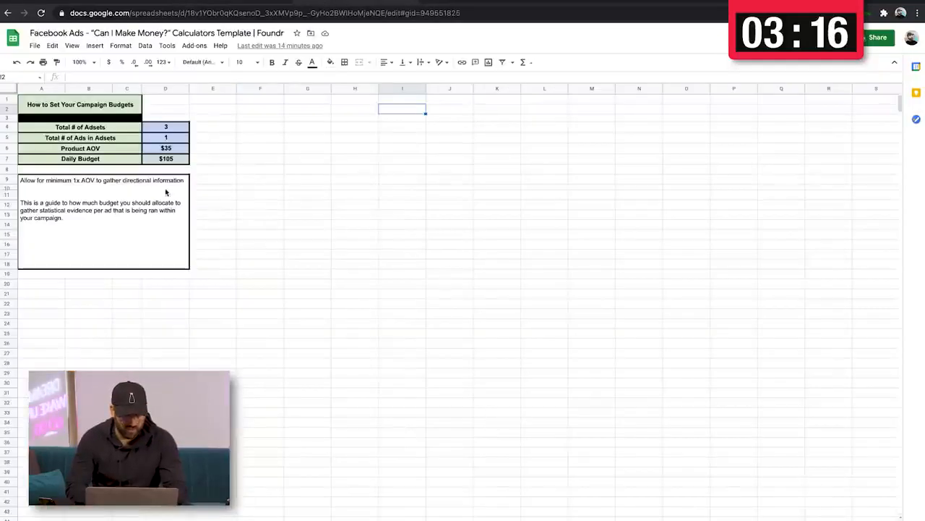
click(172, 150)
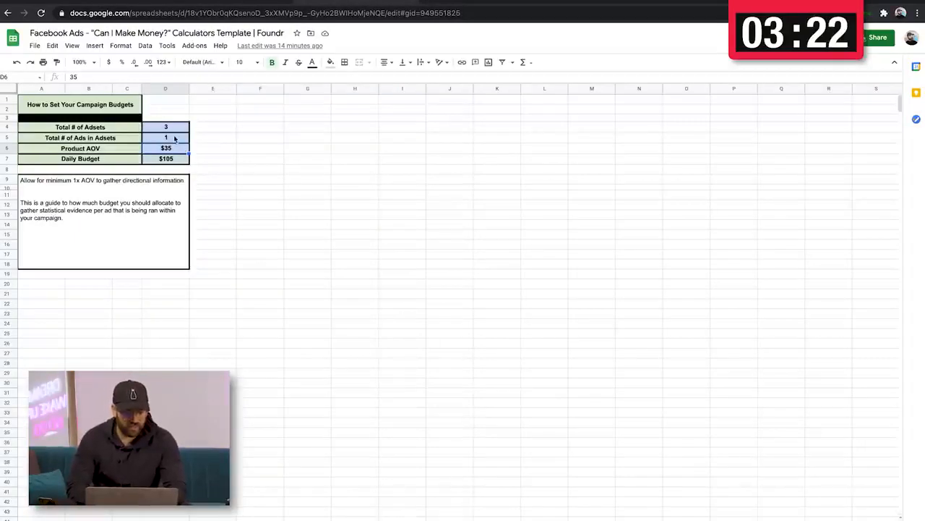
click(174, 139)
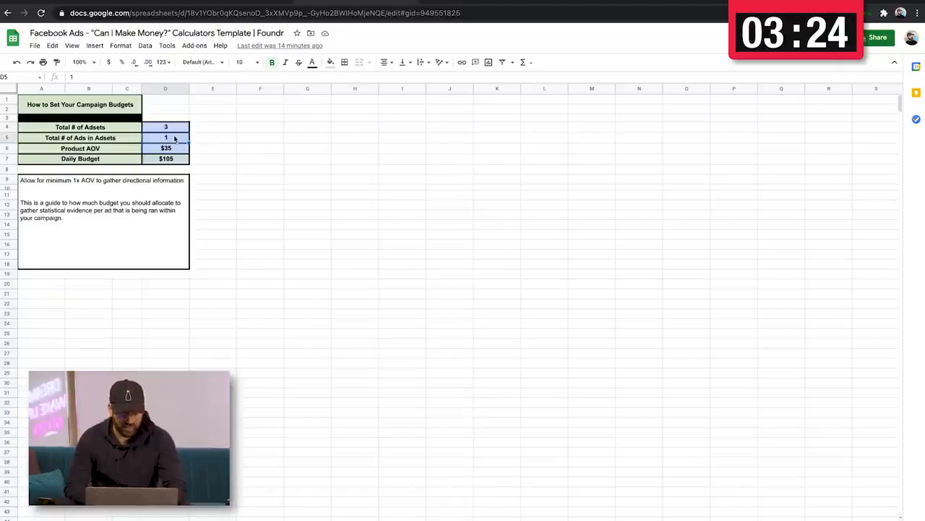
text(3)
click(209, 149)
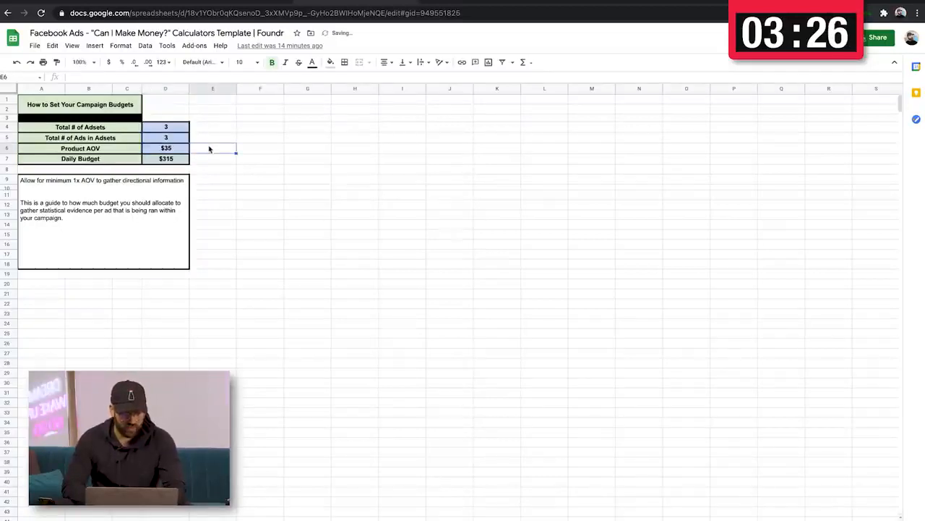
Review the Daily Budget calculation and the cells that feed it, and switch back to the campaign in Facebook Ads Manager
click(174, 162)
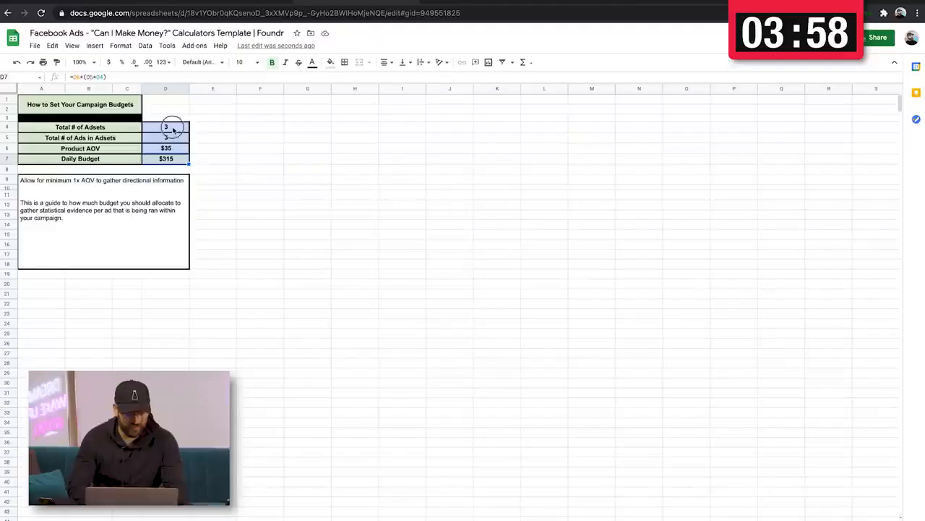
click(173, 139)
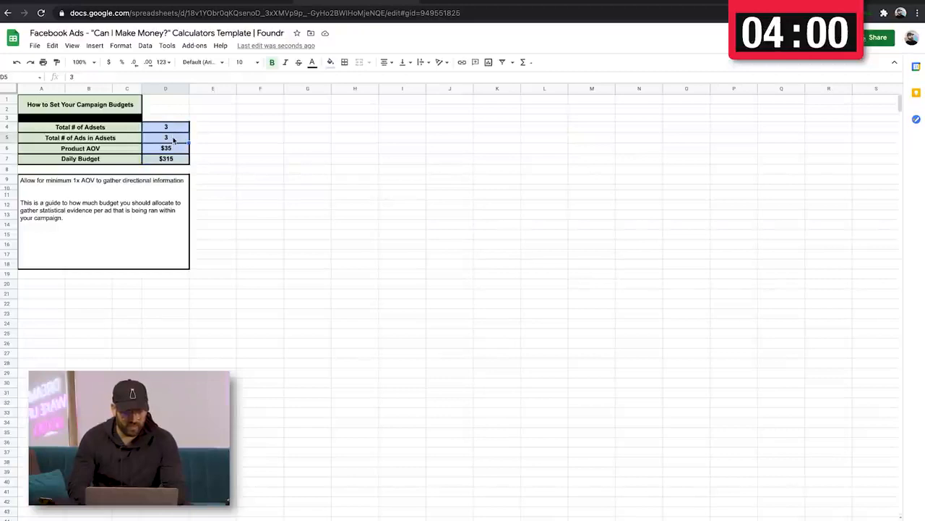
click(175, 147)
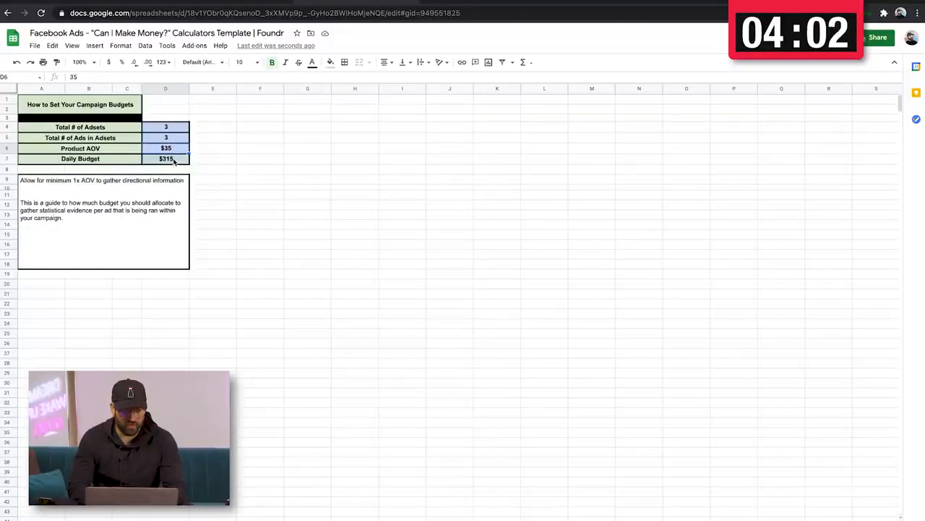
click(174, 160)
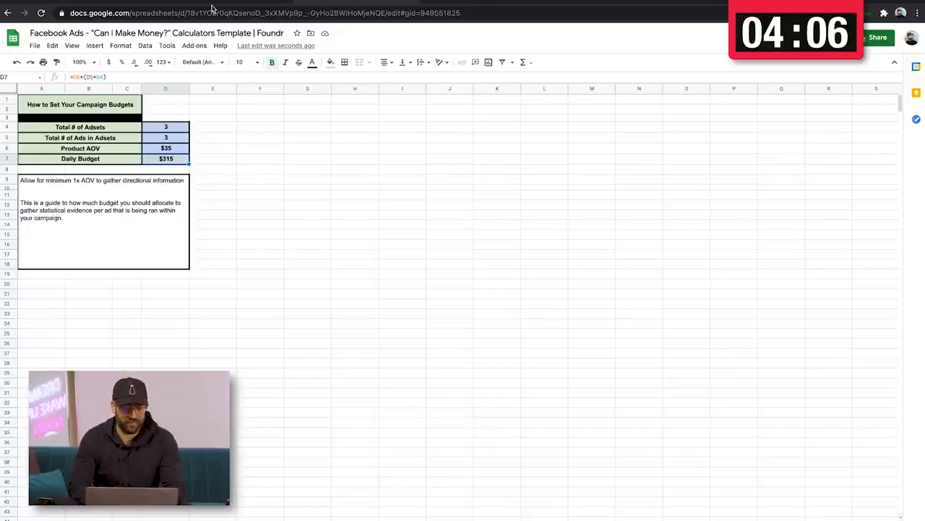
click(463, 2)
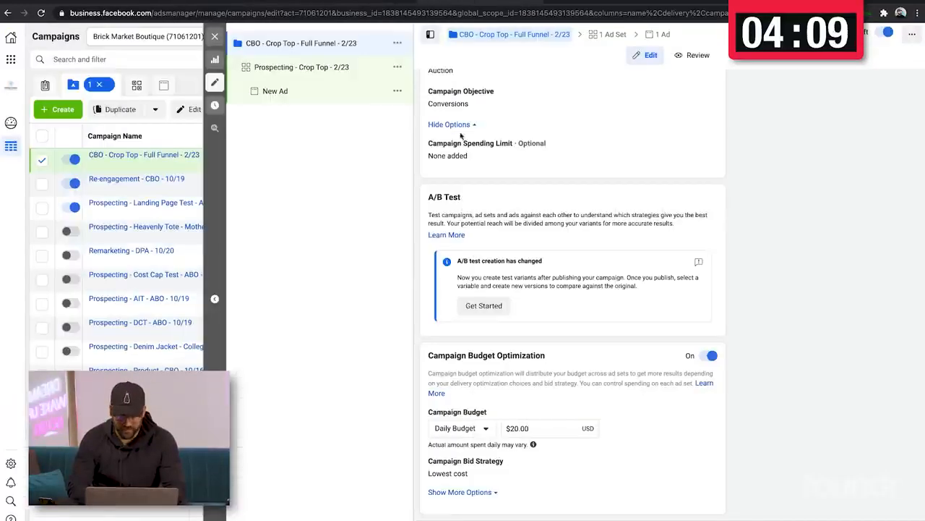
Set the campaign's daily budget to $315.00
click(514, 428)
key(BackSpace)
text(3)
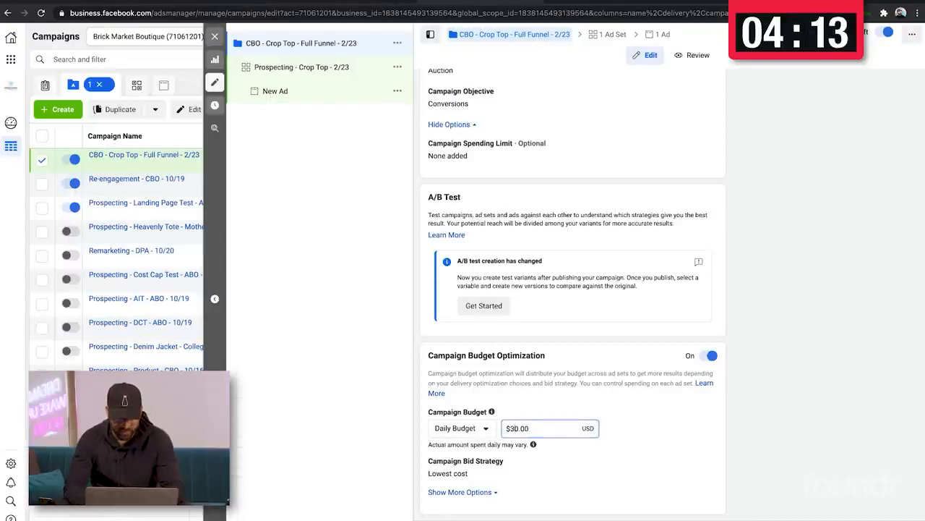
text(15)
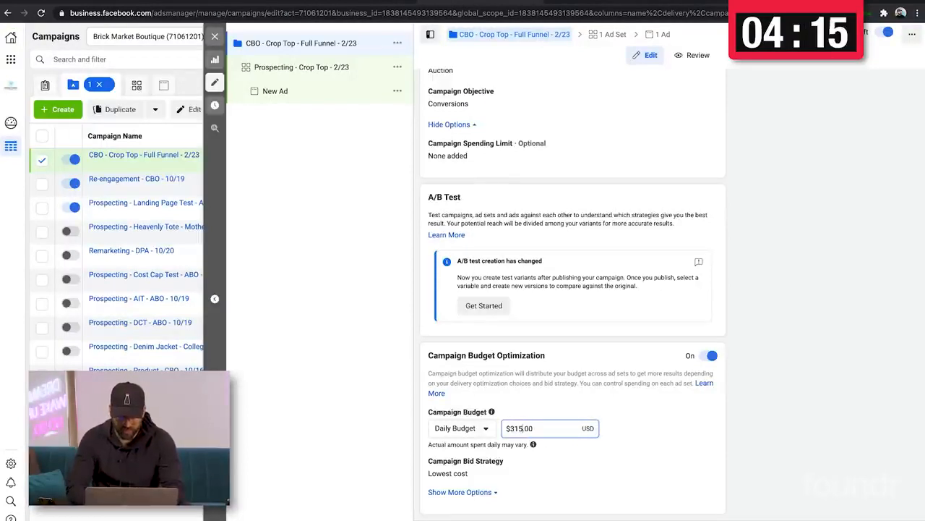
click(630, 430)
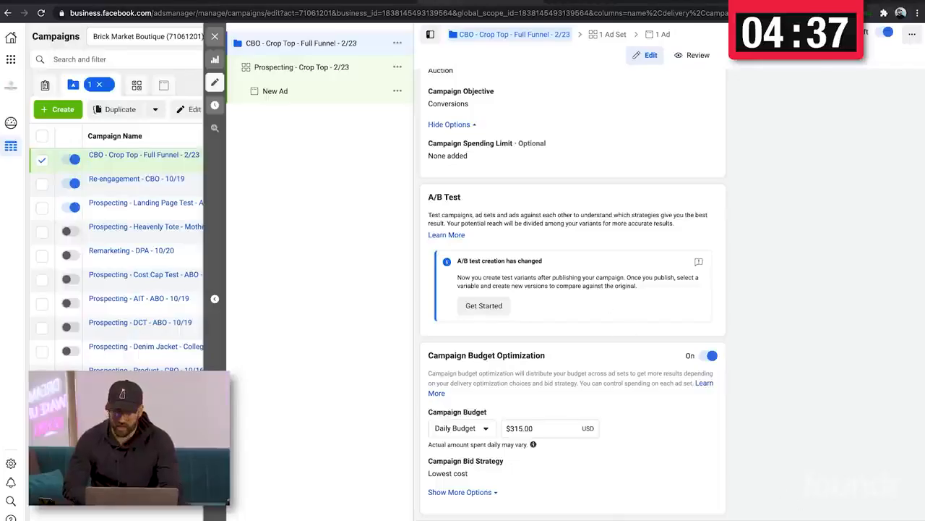
Open the Prospecting - Crop Top - 2/23 ad set and choose Purchase as its conversion event
click(305, 67)
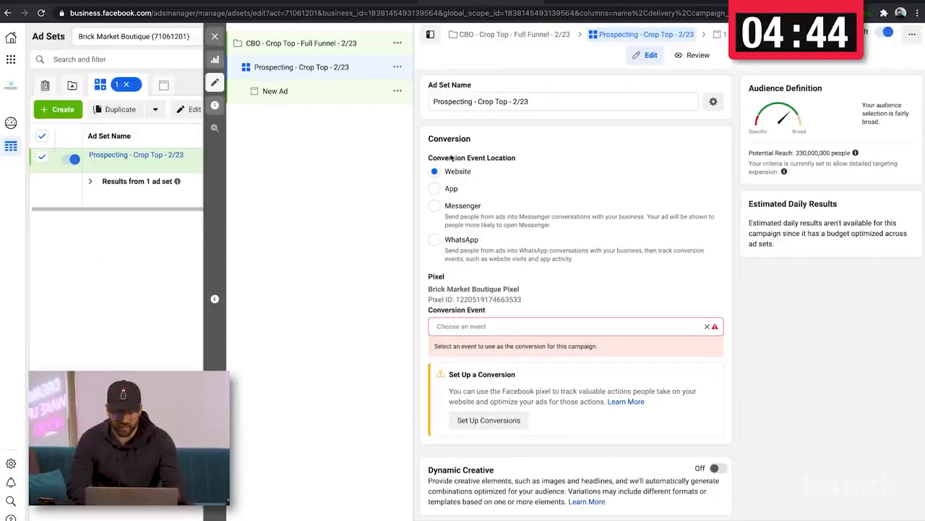
click(502, 326)
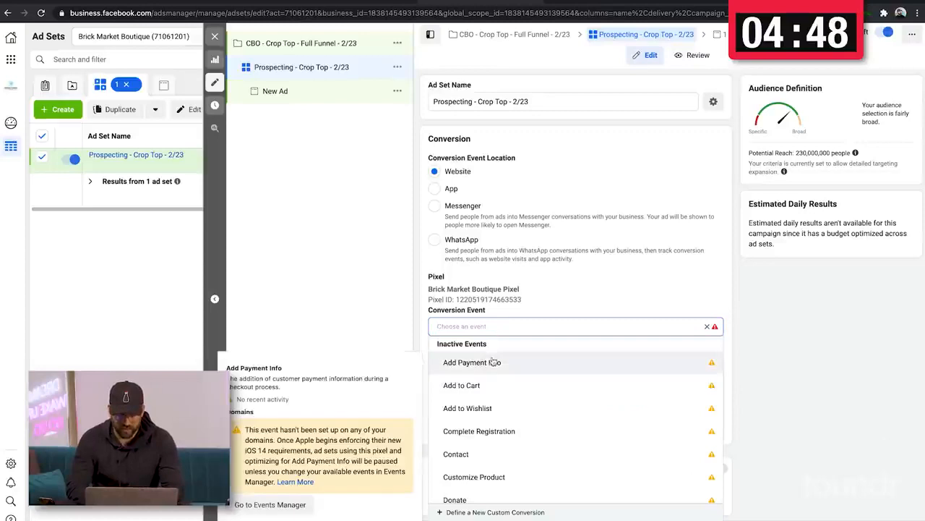
text(pur)
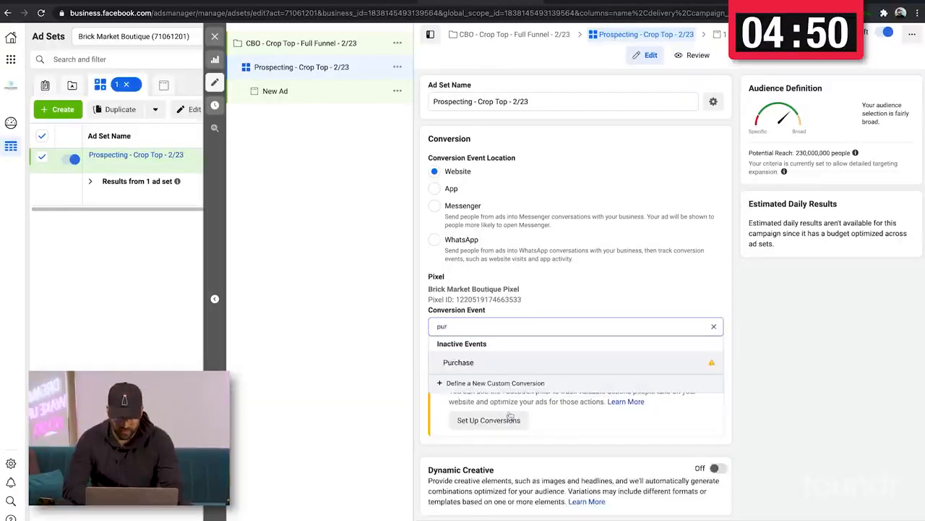
click(506, 363)
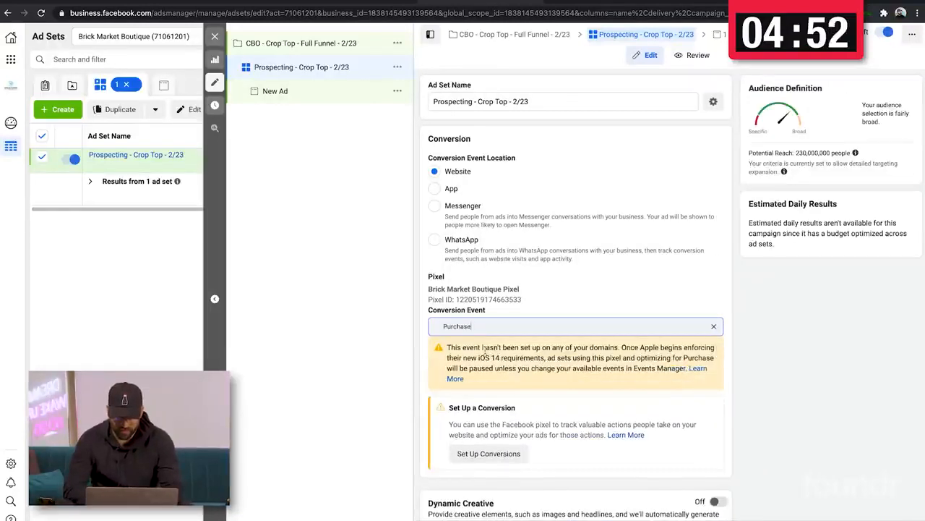
drag(620, 346, 695, 375)
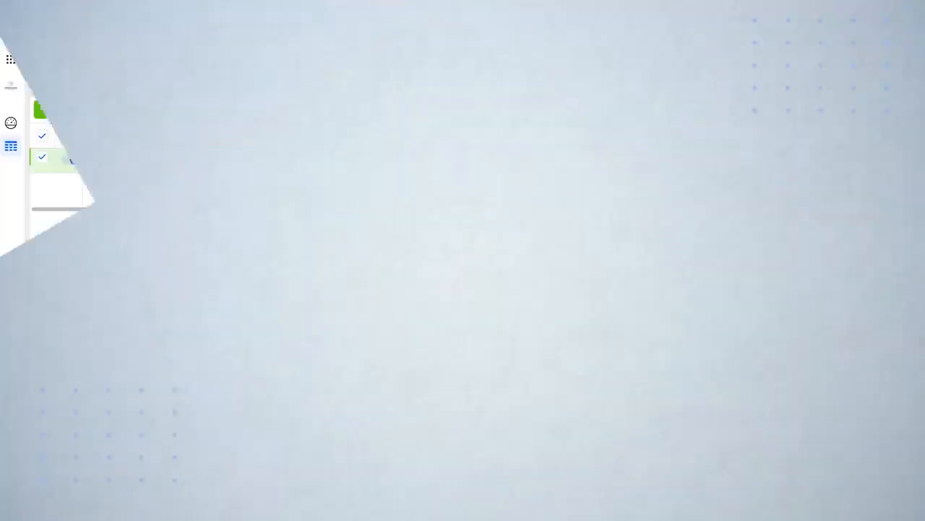
Look over the ad set's Budget & Schedule settings and open the Custom Audiences search in the Audience section
scroll(572, 365, down, 2)
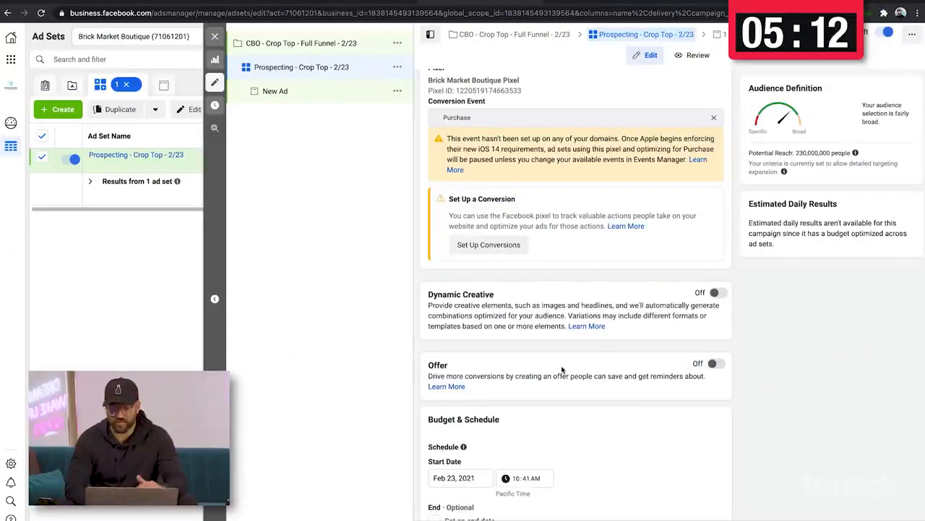
scroll(562, 369, down, 1)
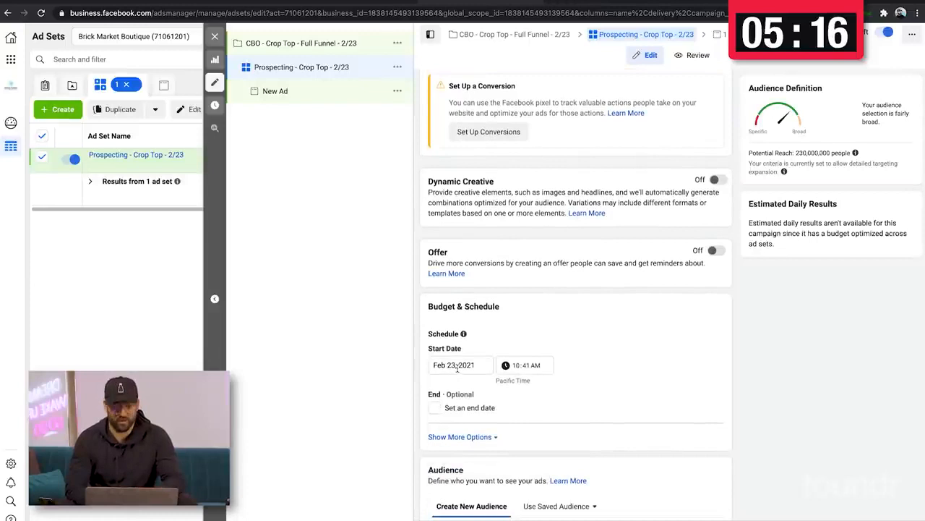
scroll(452, 357, down, 2)
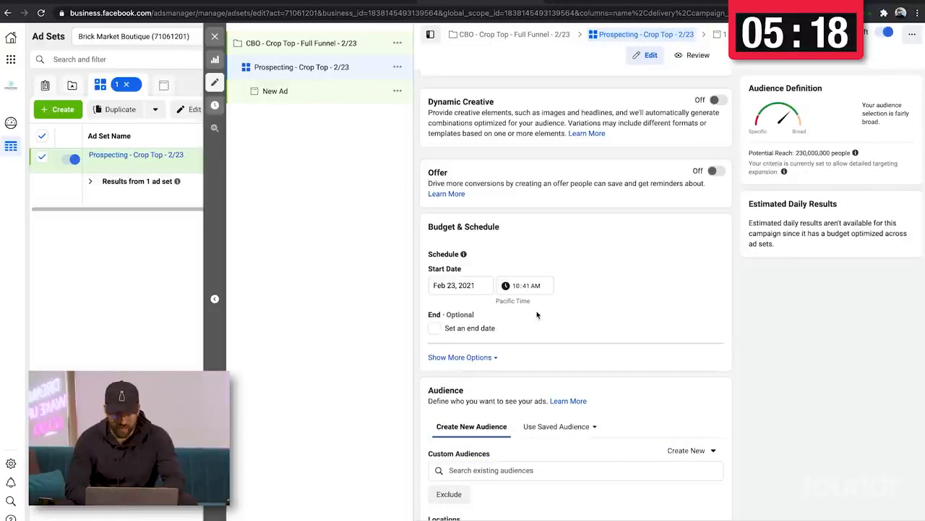
scroll(532, 326, down, 2)
click(516, 349)
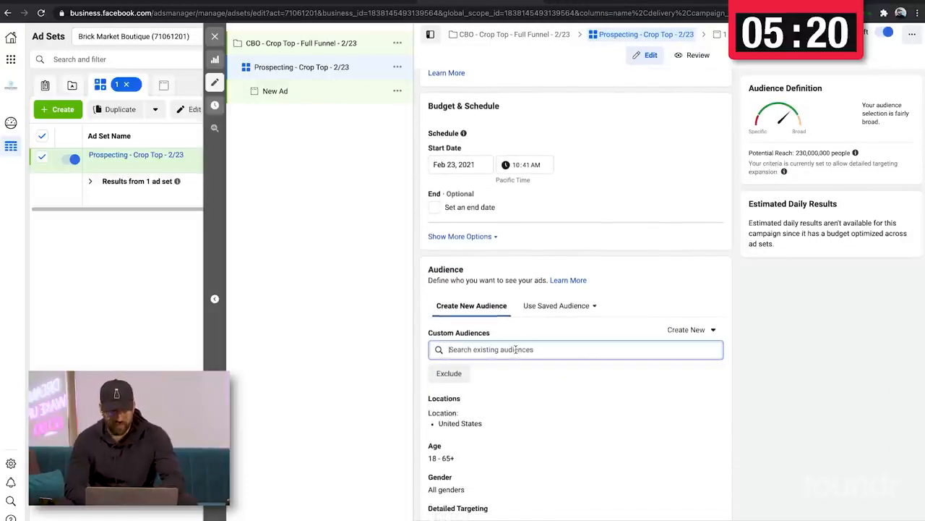
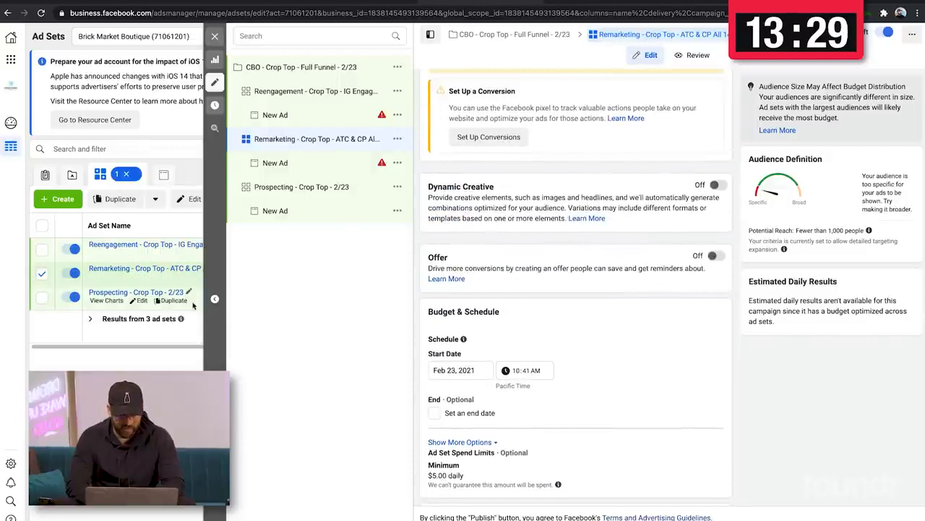
View the Prospecting - Crop Top - 2/23 ad set and its ads, and return to the campaign list
click(189, 301)
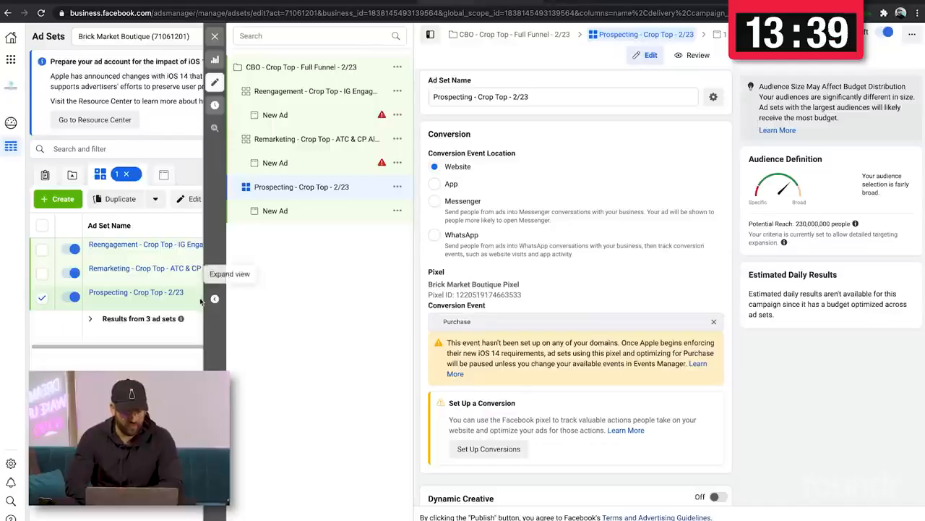
mouse_move(173, 295)
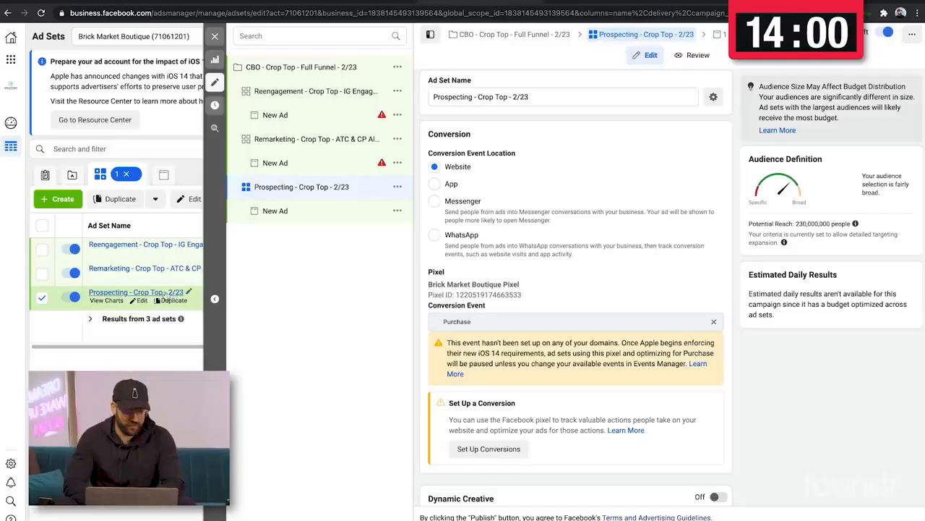
click(160, 295)
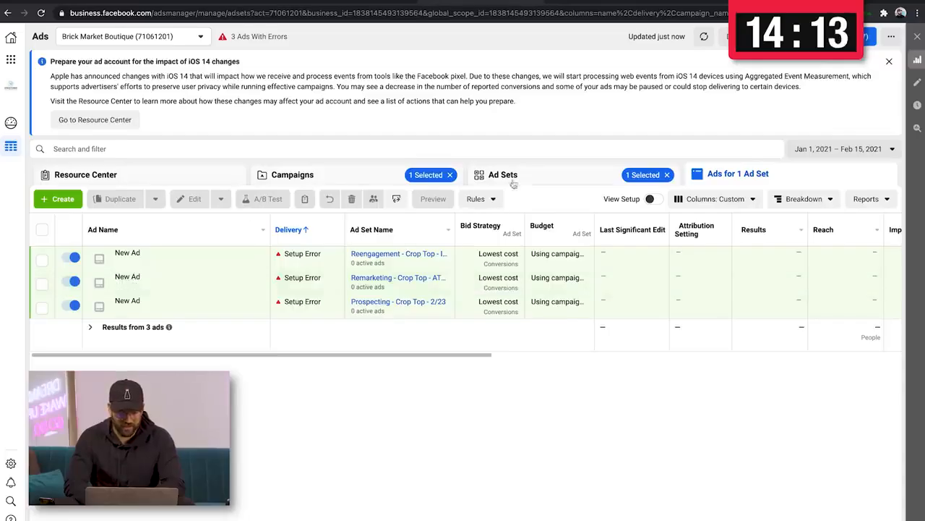
click(515, 180)
click(356, 178)
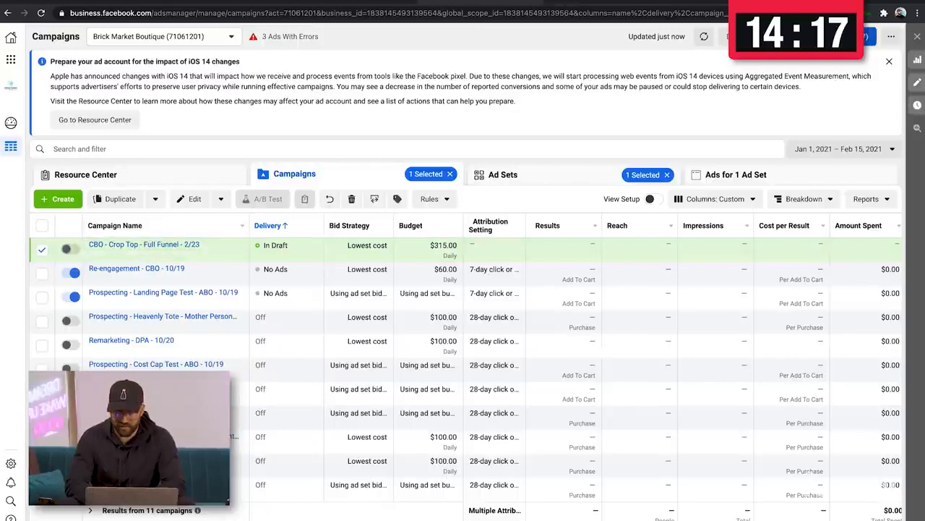
Publish the draft Crop Top campaign and its ad sets, excluding all the ads that have errors
click(832, 36)
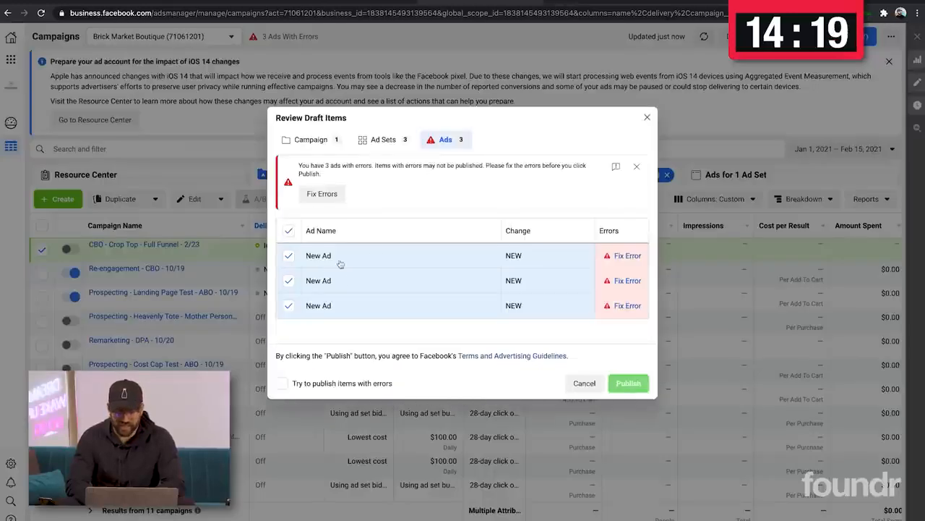
mouse_move(626, 259)
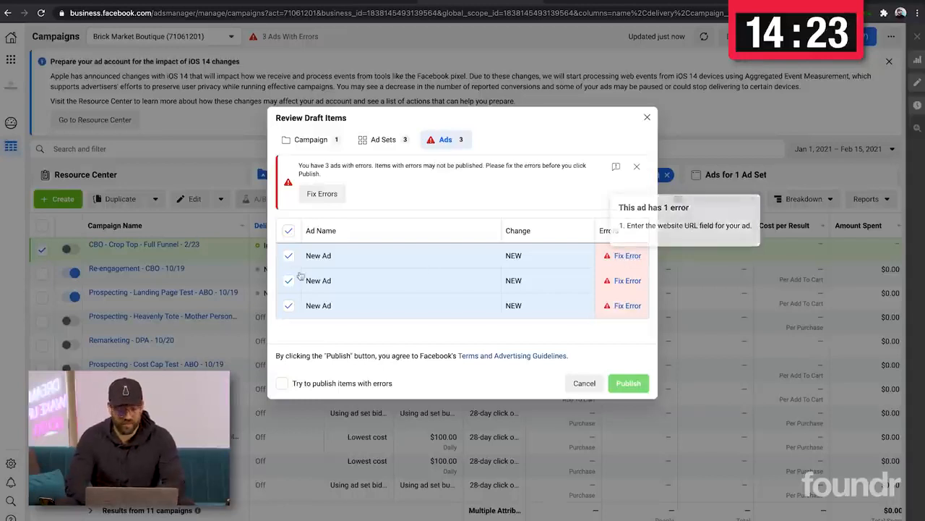
click(289, 230)
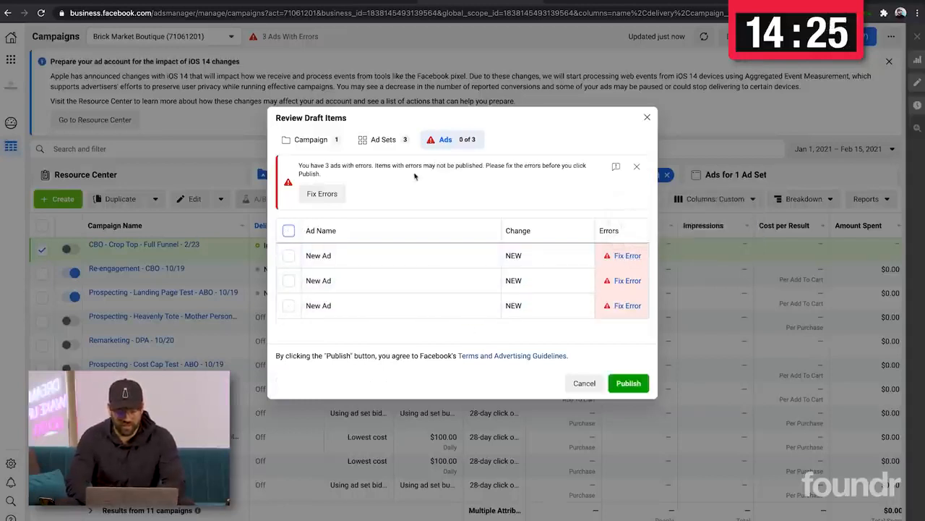
click(626, 384)
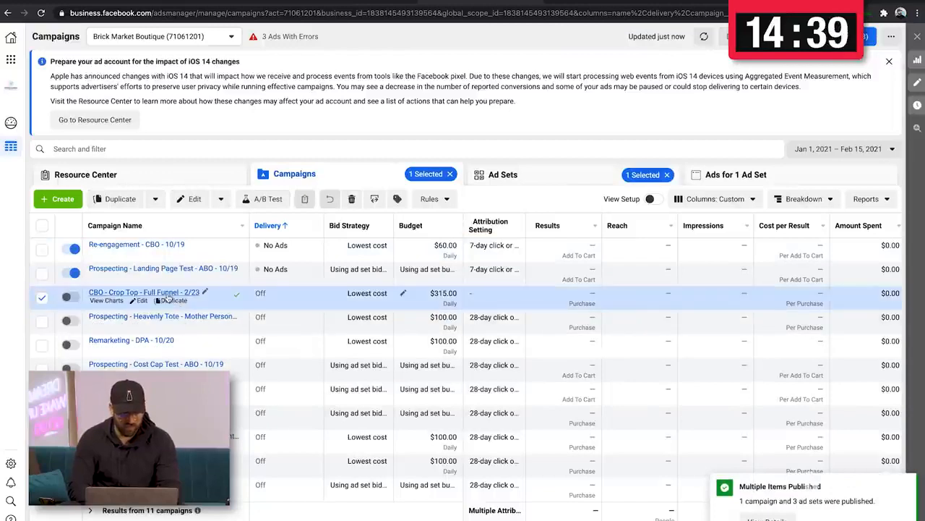
View the ads under the CBO - Crop Top - Full Funnel - 2/23 campaign's Prospecting ad set and return to the ad sets
click(148, 292)
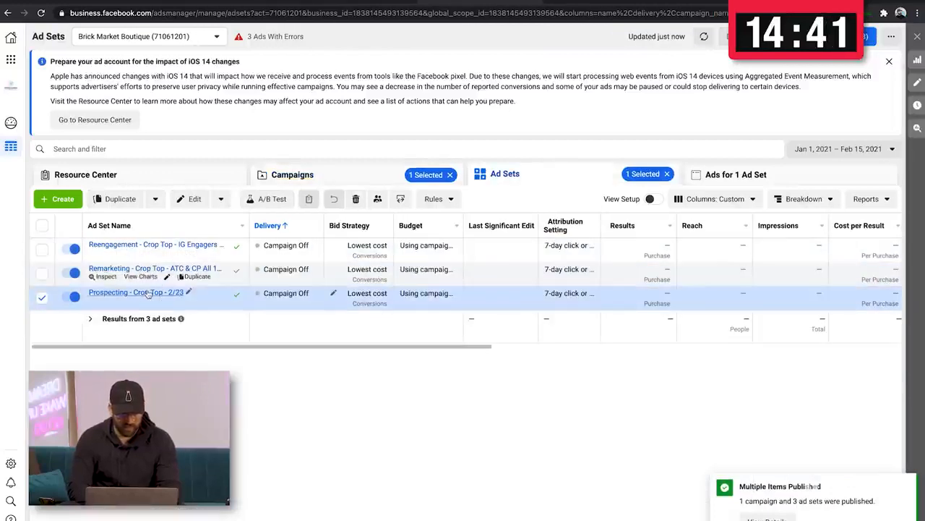
click(148, 292)
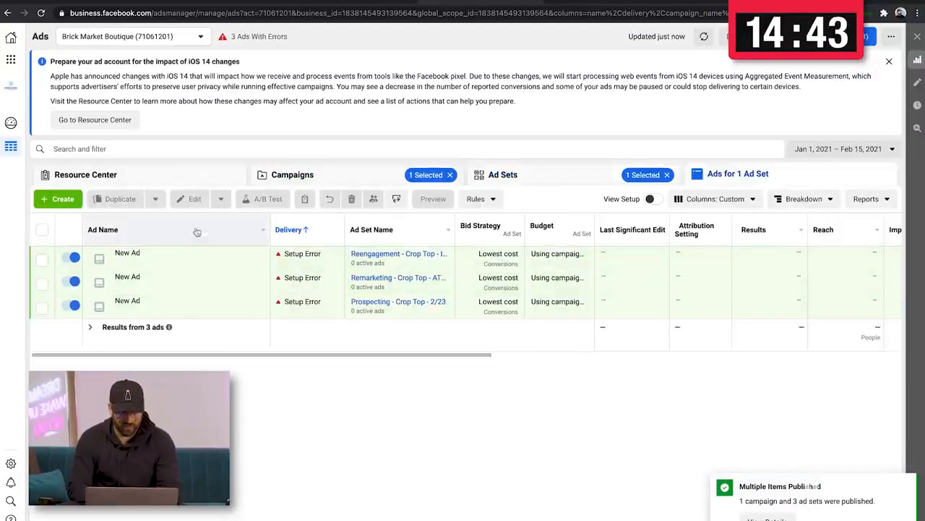
click(556, 175)
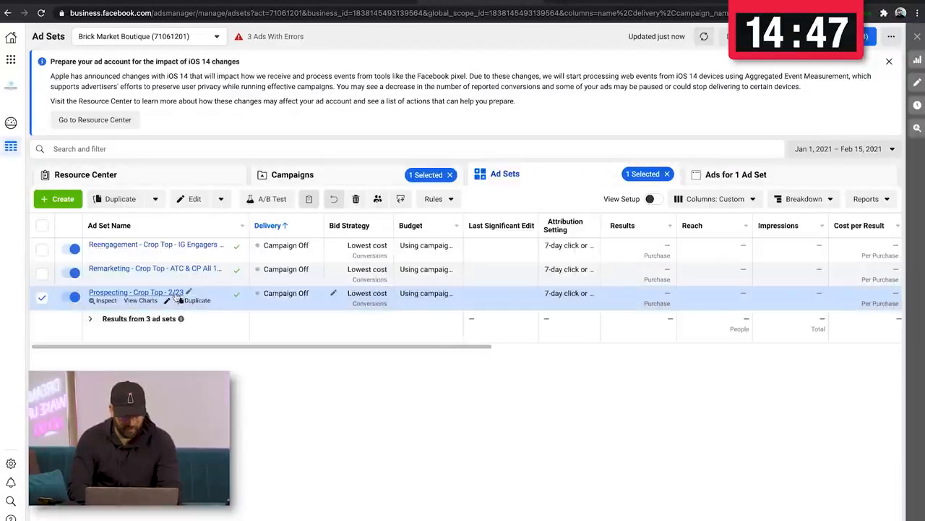
Filter by the selected Prospecting ad set to view only its ads, and remove the filter
click(108, 148)
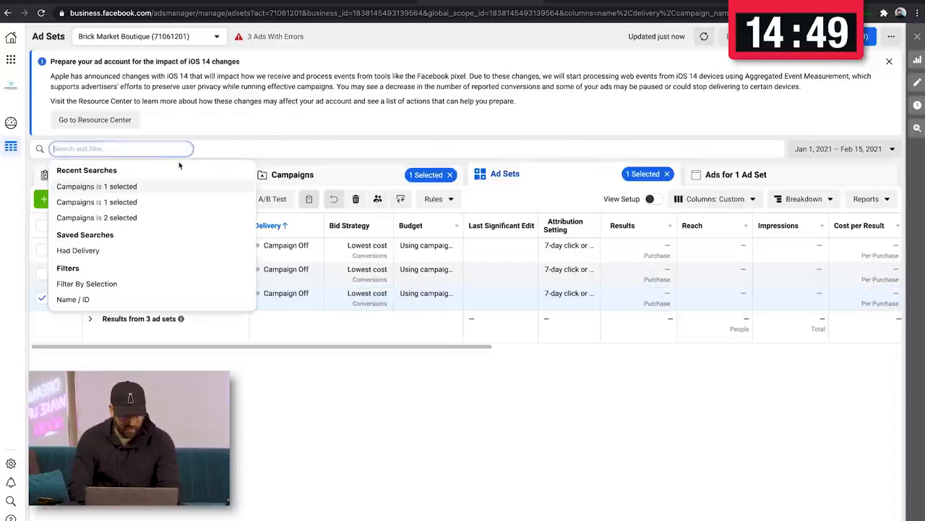
click(100, 284)
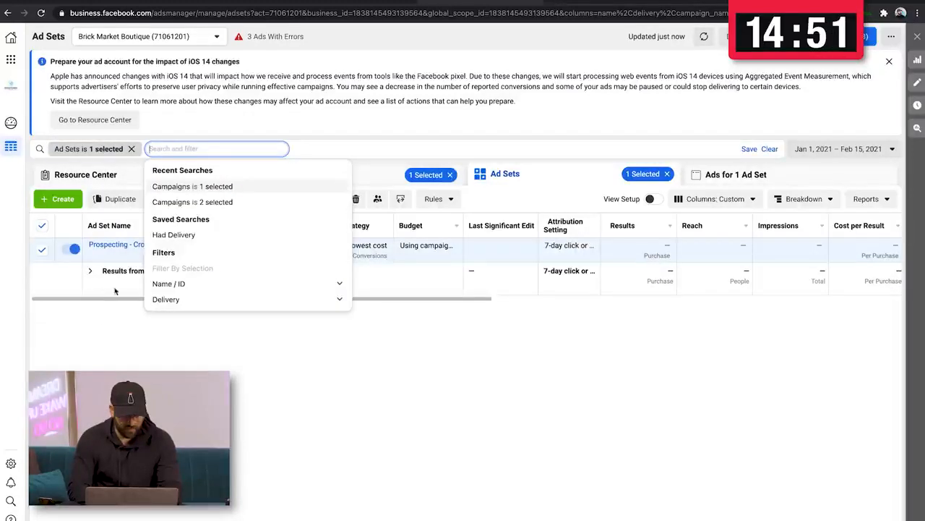
click(103, 342)
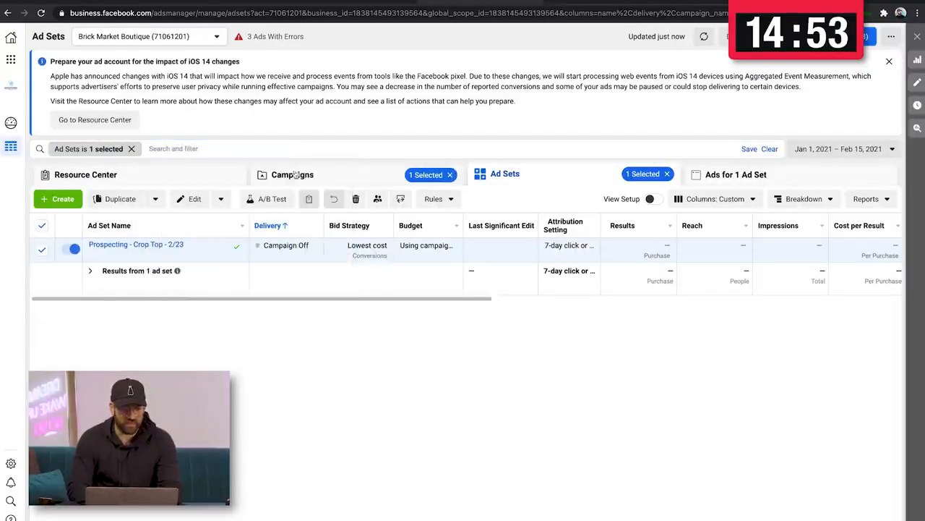
click(730, 174)
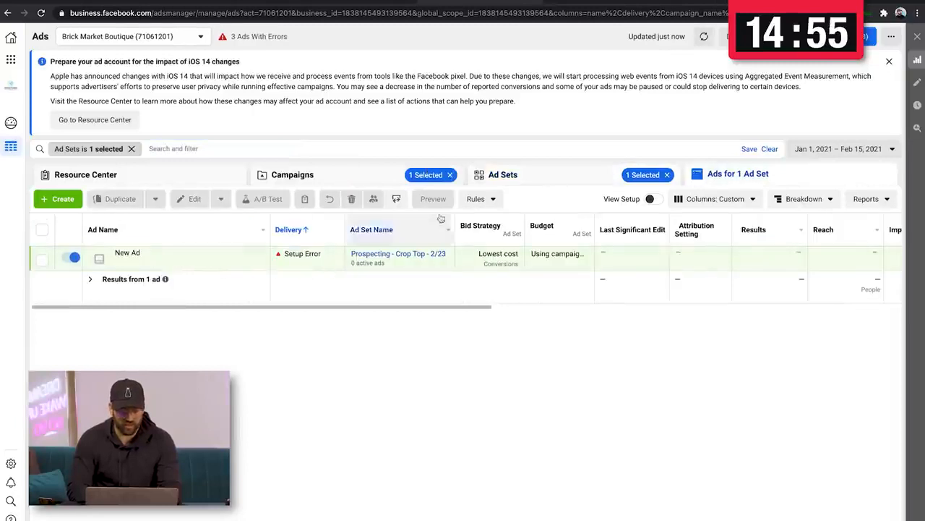
click(541, 178)
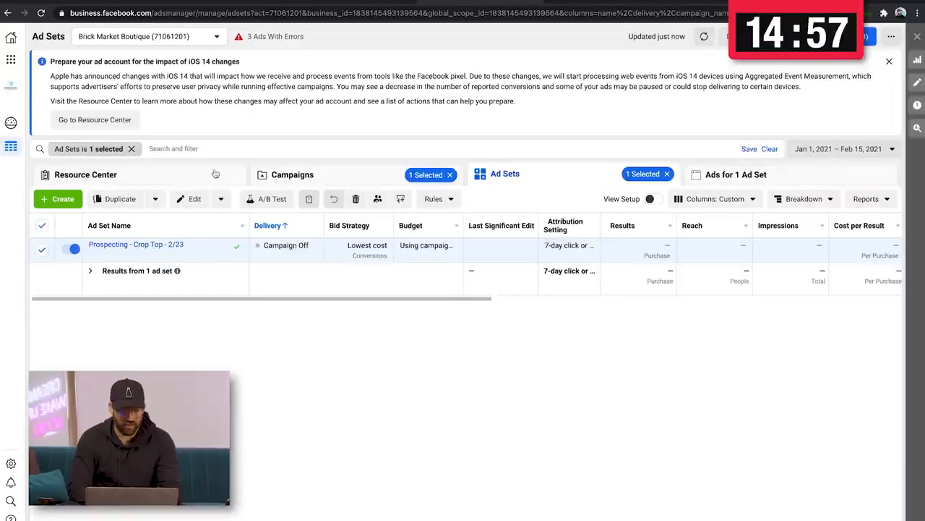
click(132, 148)
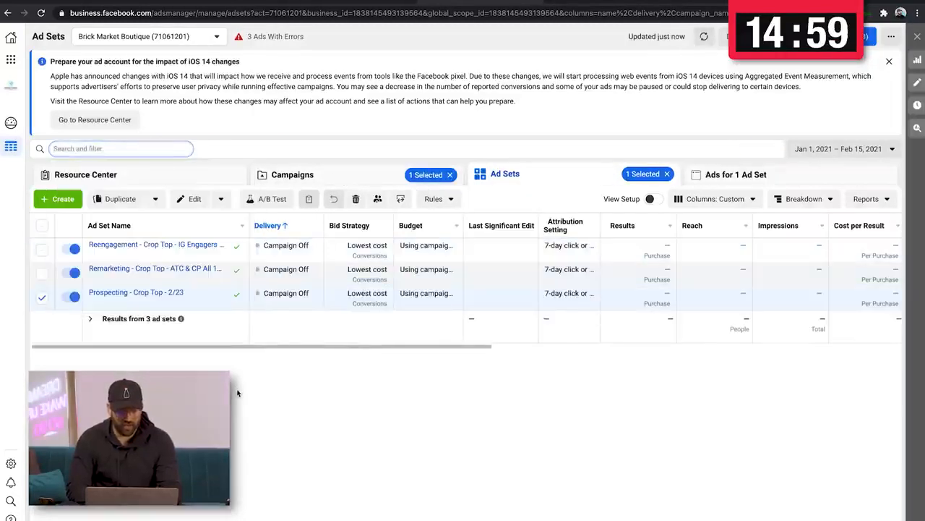
Show only the ads of the Prospecting - Crop Top - 2/23 ad set and open its New Ad for editing
click(146, 293)
click(538, 168)
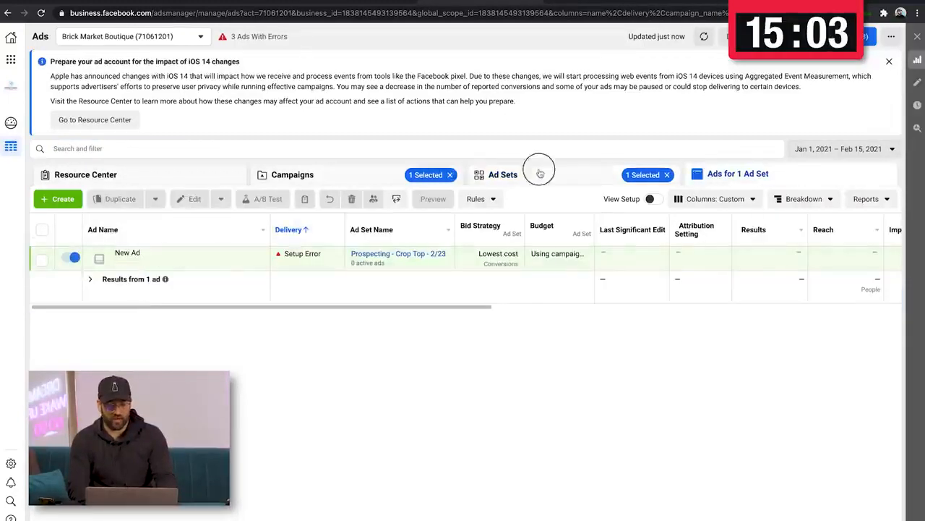
click(667, 174)
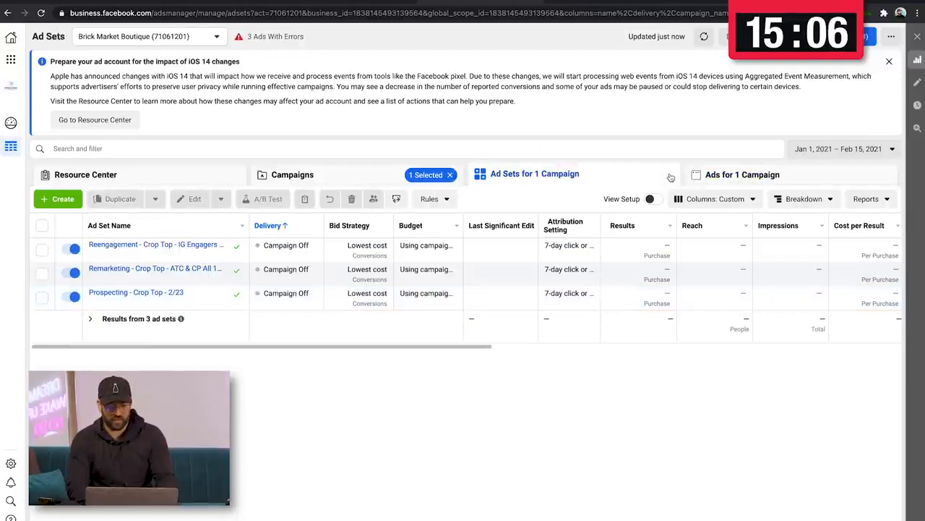
click(162, 293)
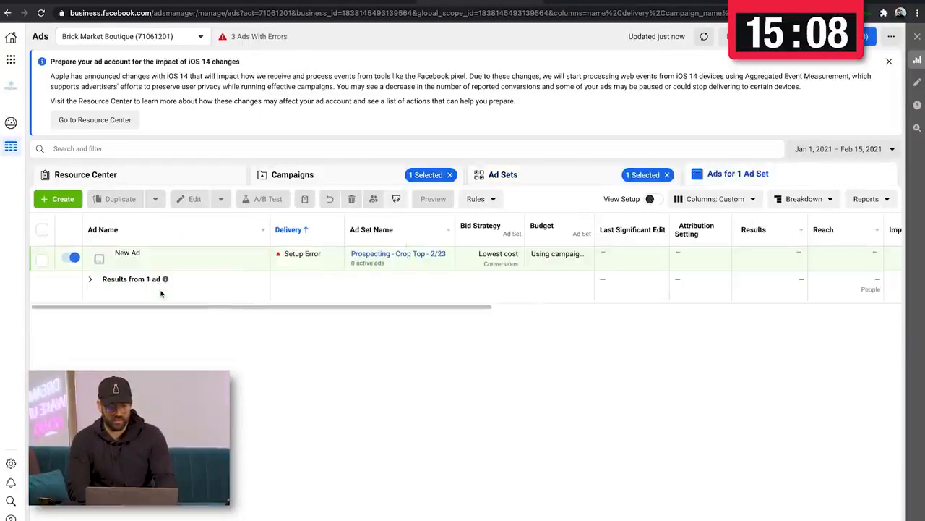
click(246, 253)
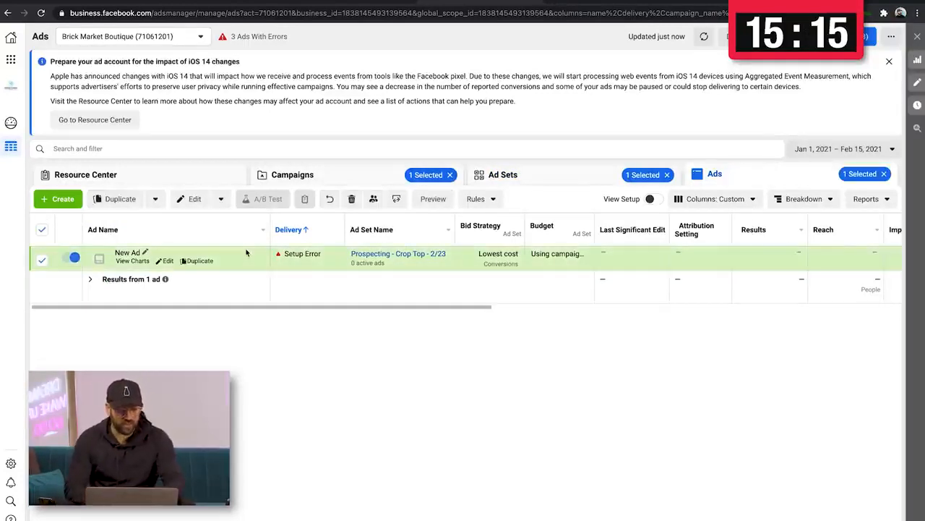
click(191, 201)
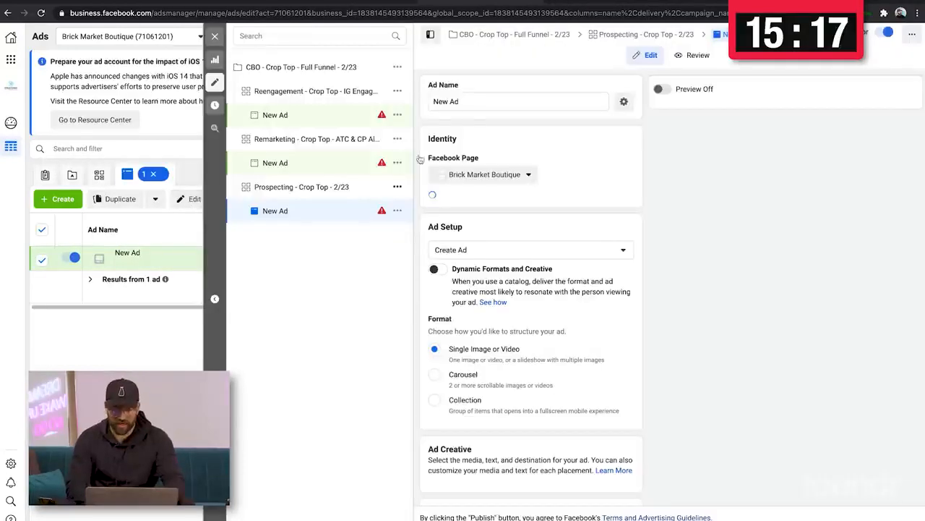
Switch to Google Drive and download all five image and video files from the Brick Market Assets folder
click(477, 104)
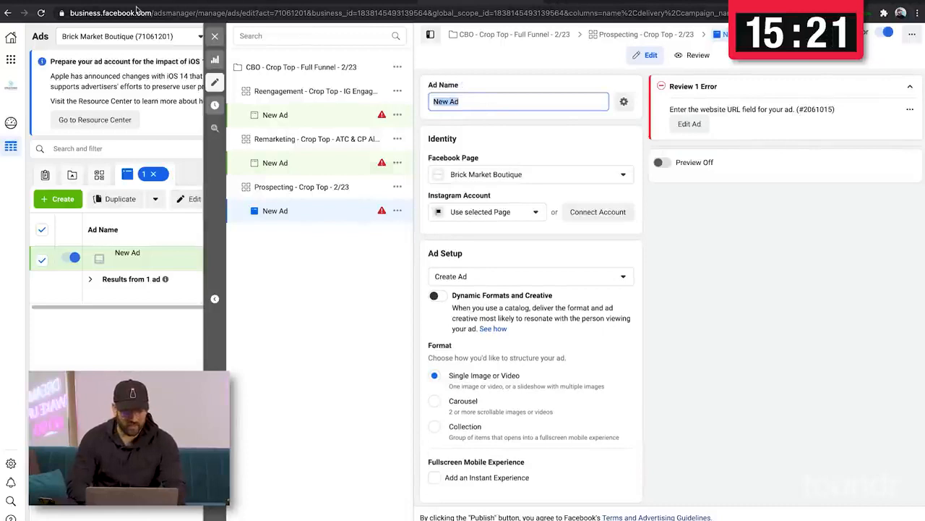
click(176, 2)
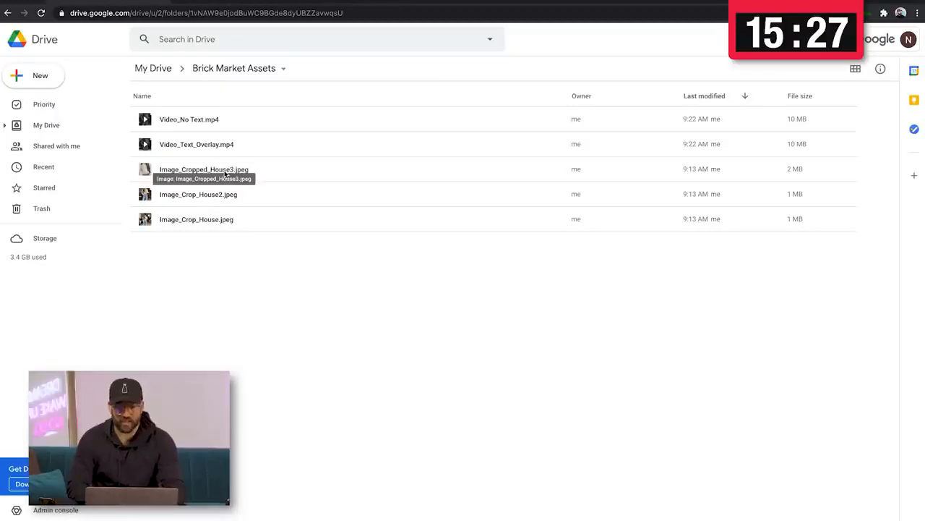
click(275, 172)
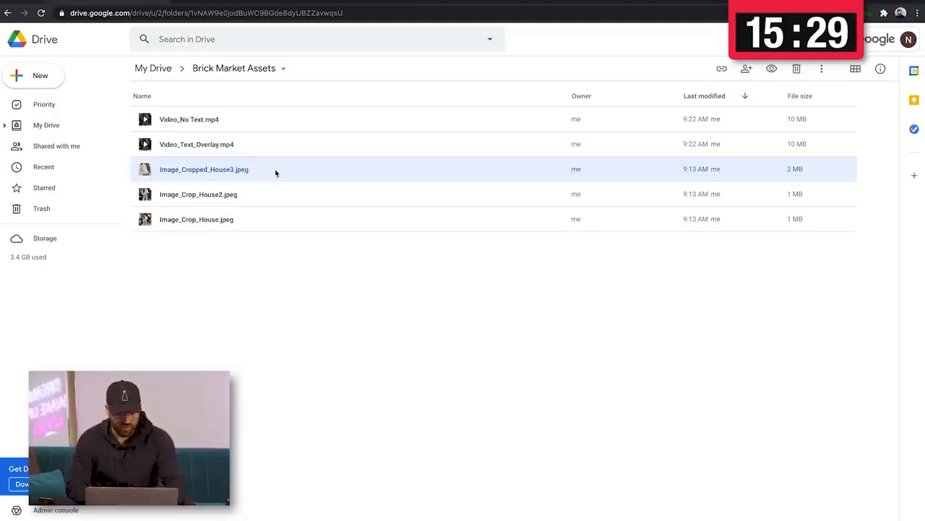
shift+click(279, 192)
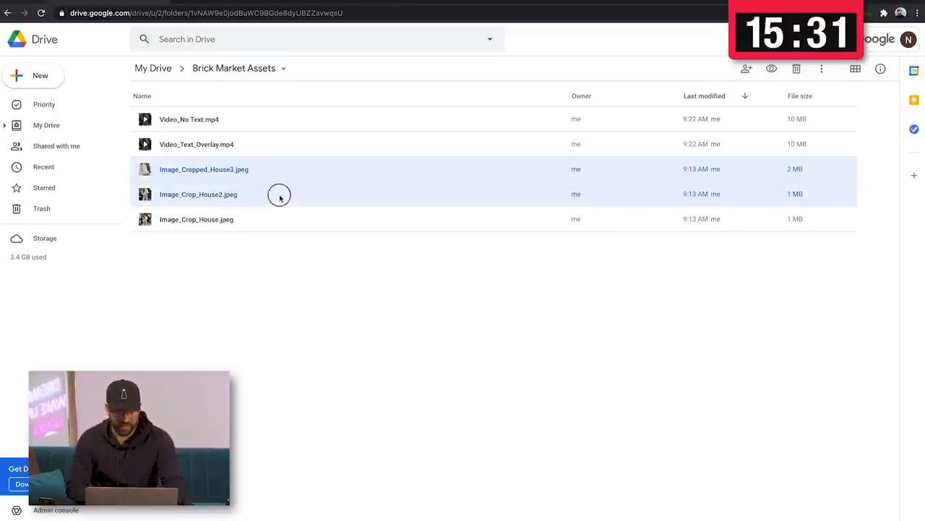
click(293, 238)
shift+click(327, 119)
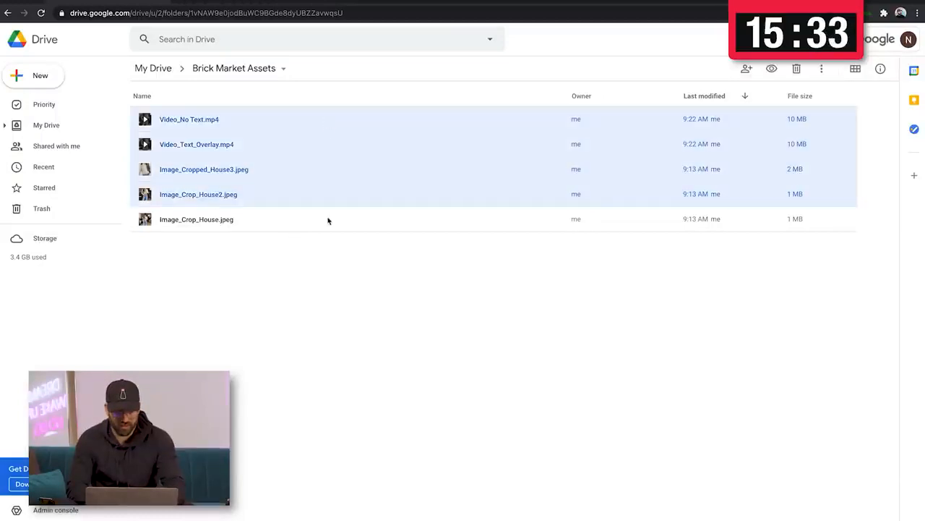
shift+click(327, 221)
shift+click(336, 120)
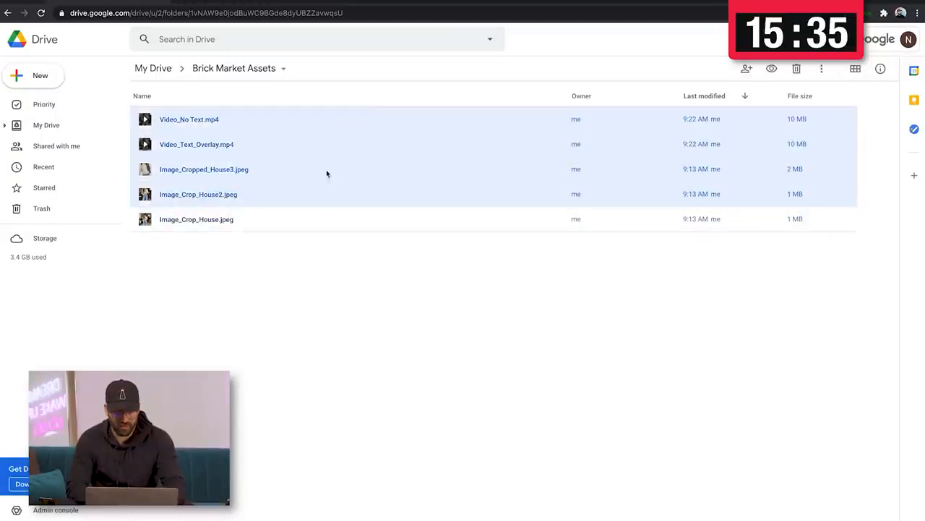
click(325, 219)
shift+click(335, 126)
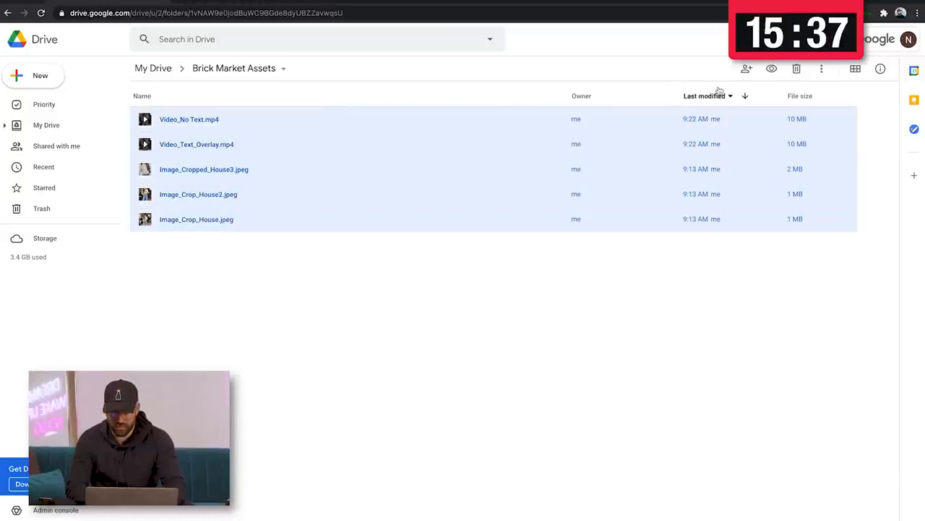
click(829, 70)
click(733, 229)
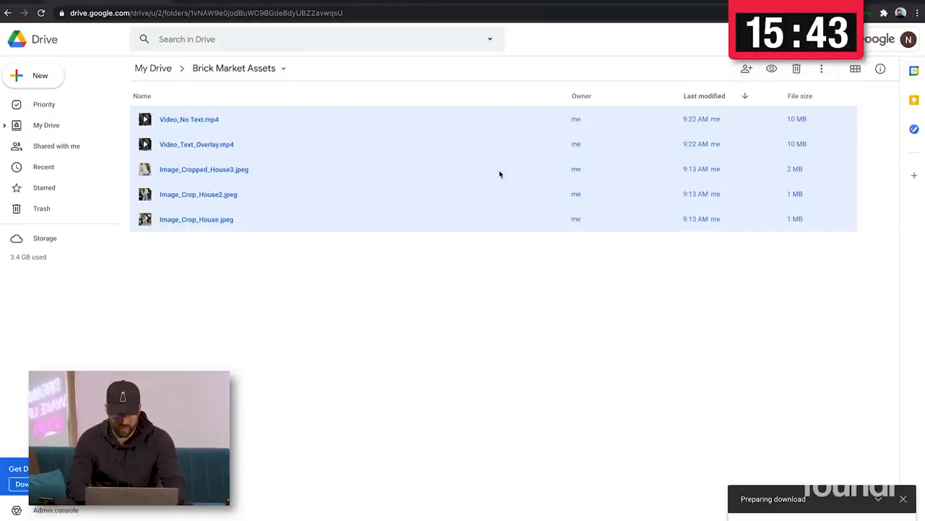
Switch back to Ads Manager and upload IMG_8D5639AC42D7-1.jpeg from Downloads to the account images through the new ad's media
click(461, 3)
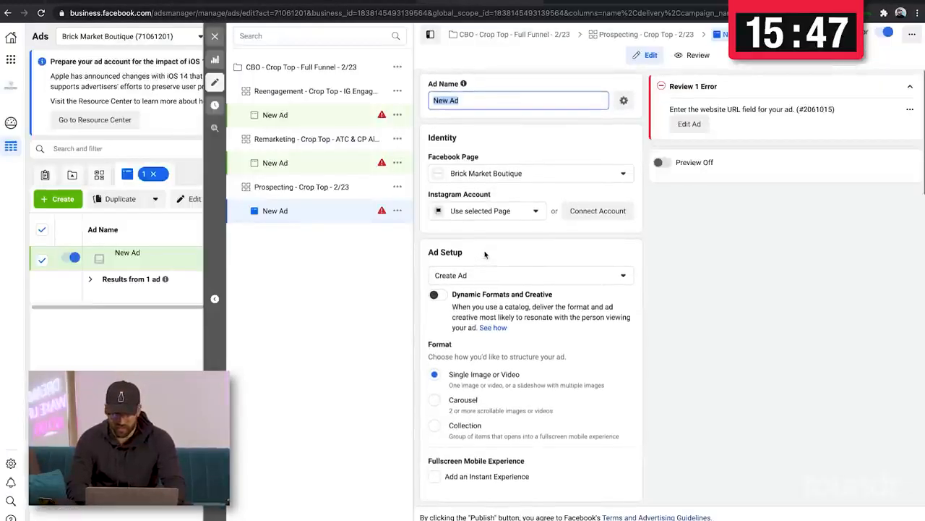
scroll(531, 260, down, 4)
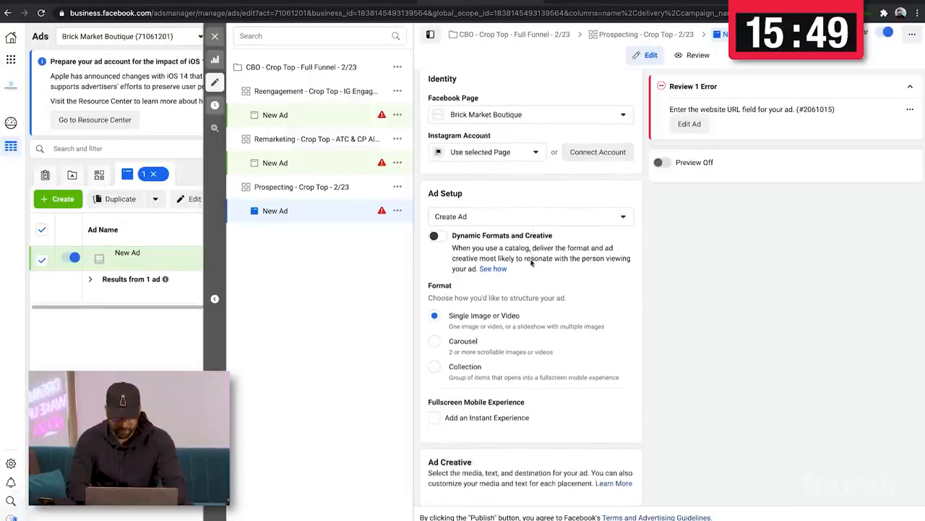
scroll(532, 263, down, 1)
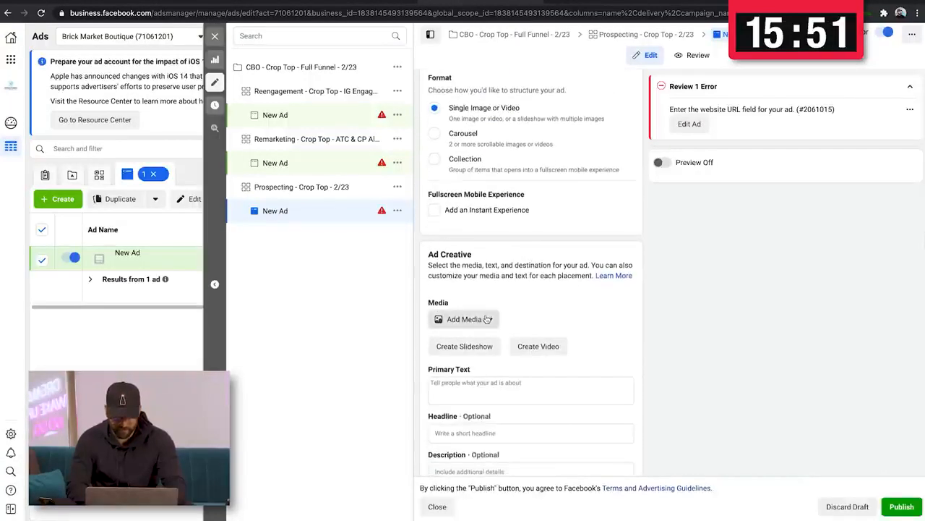
click(488, 318)
click(467, 343)
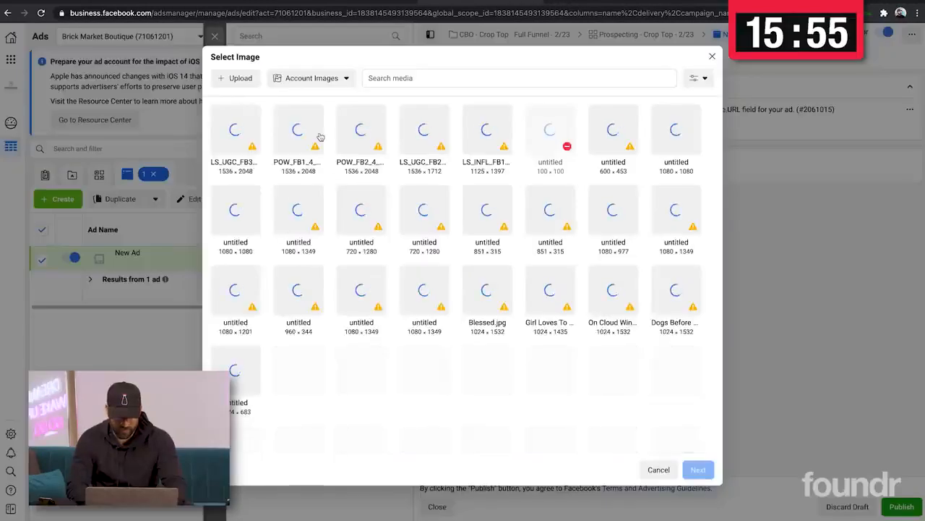
click(246, 79)
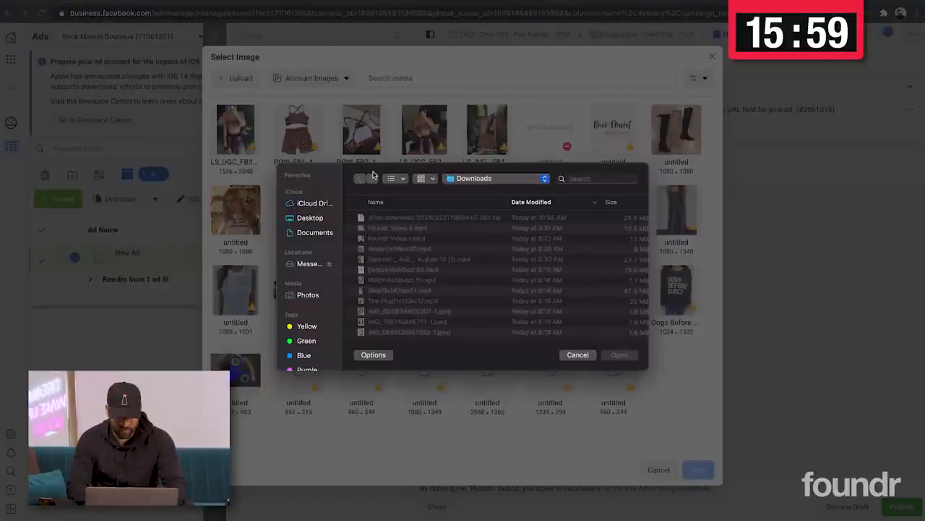
click(417, 312)
scroll(418, 319, down, 2)
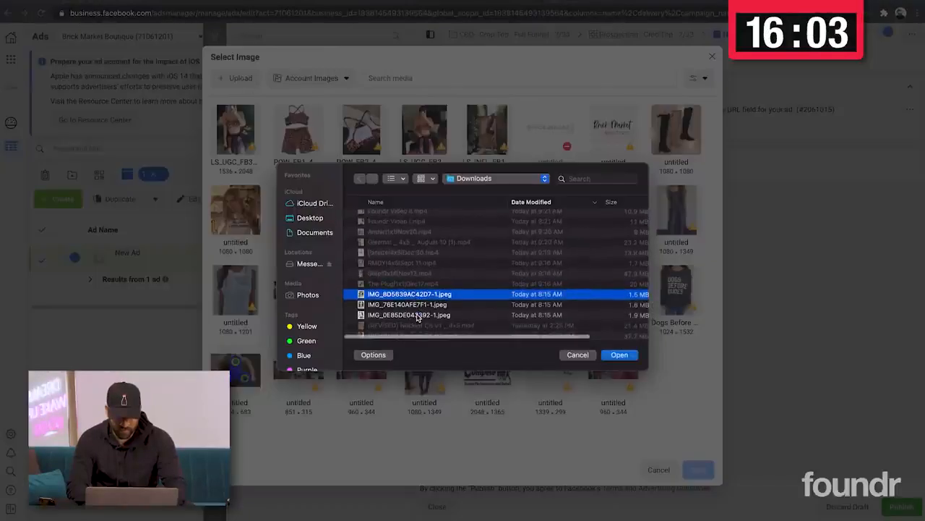
click(619, 353)
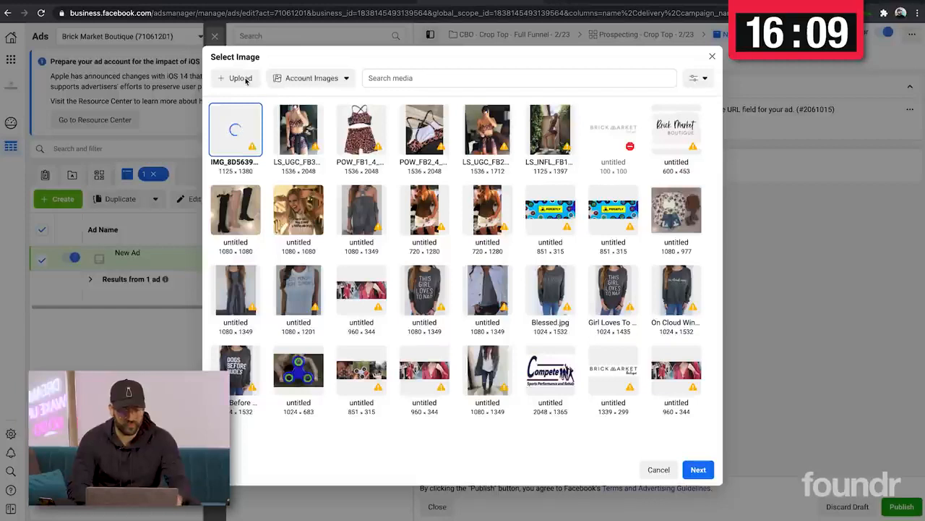
Upload IMG_76E140AFE7F1-1.jpeg and IMG_0E85DE043392-1.jpeg to the account images, and close the image selection without choosing one for the ad
click(241, 78)
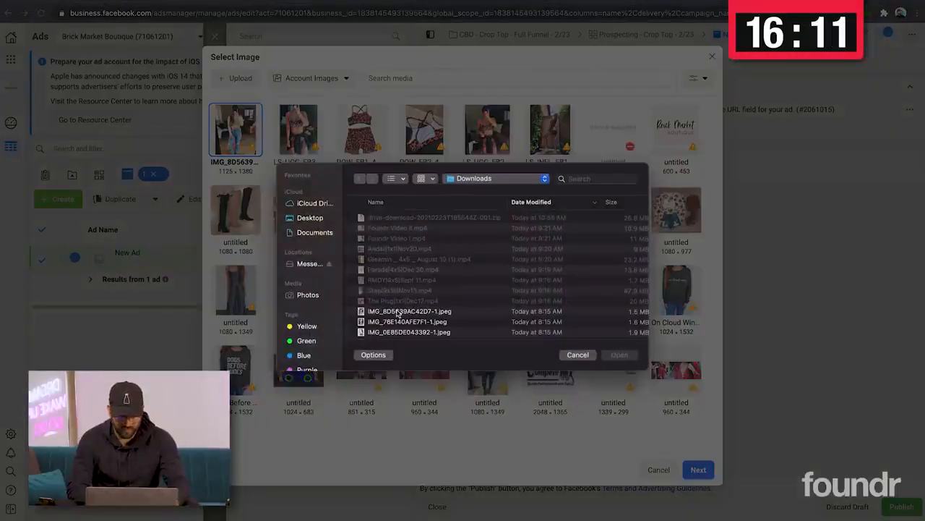
double_click(398, 322)
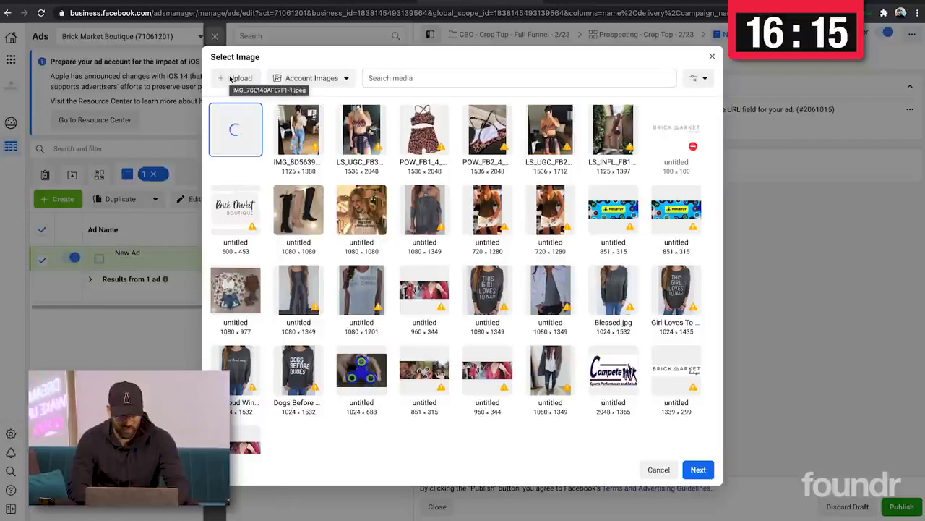
click(235, 78)
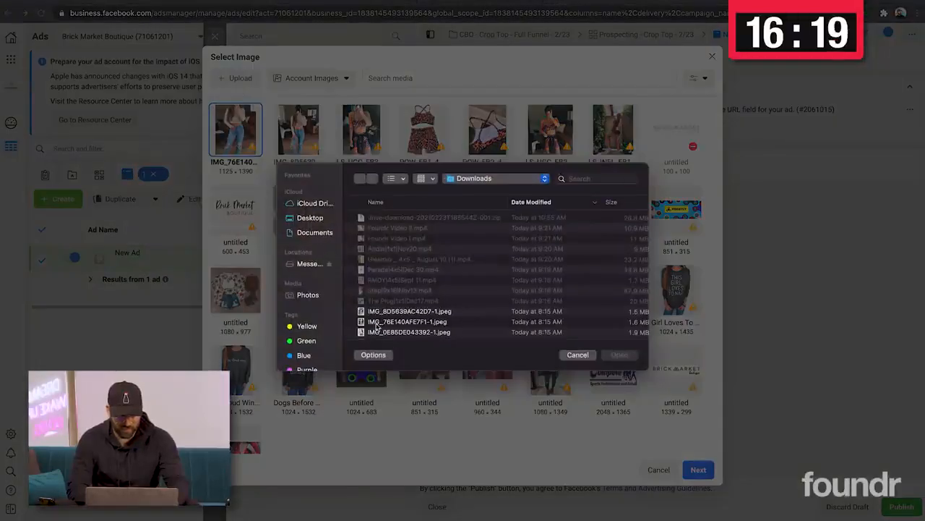
double_click(377, 331)
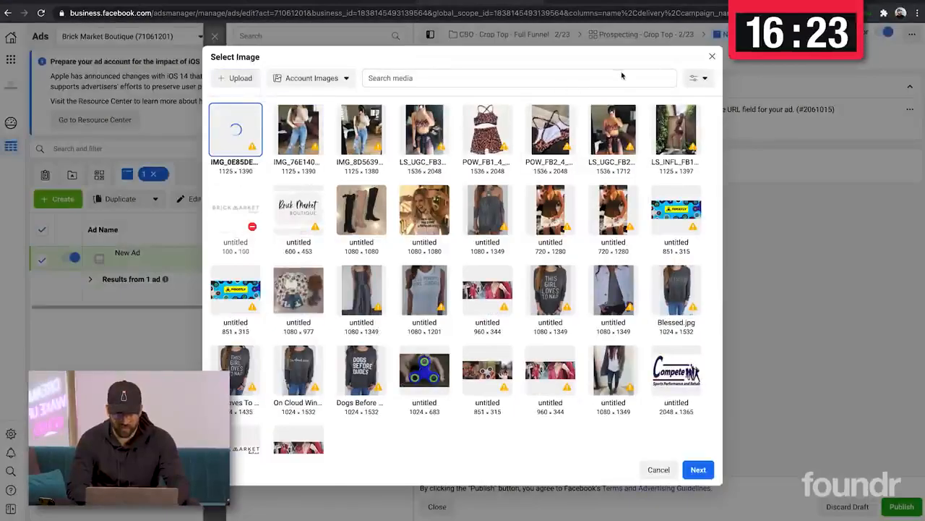
click(713, 56)
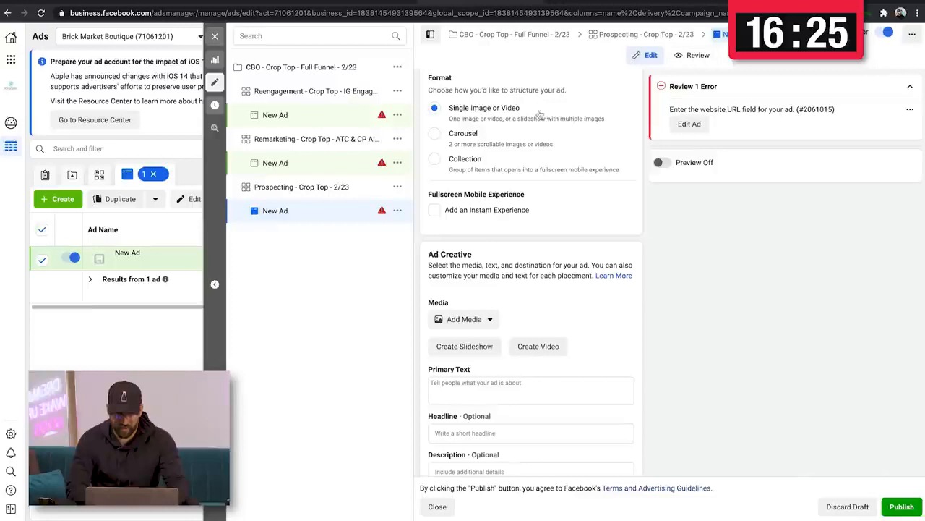
Add a video to the Prospecting ad by uploading Foundr Video II.mp4 from Downloads
click(477, 322)
click(467, 360)
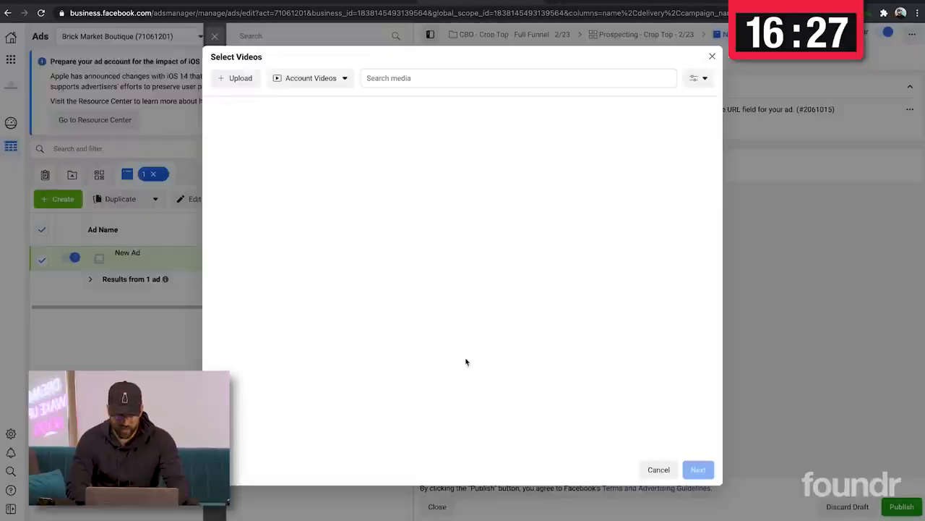
click(238, 80)
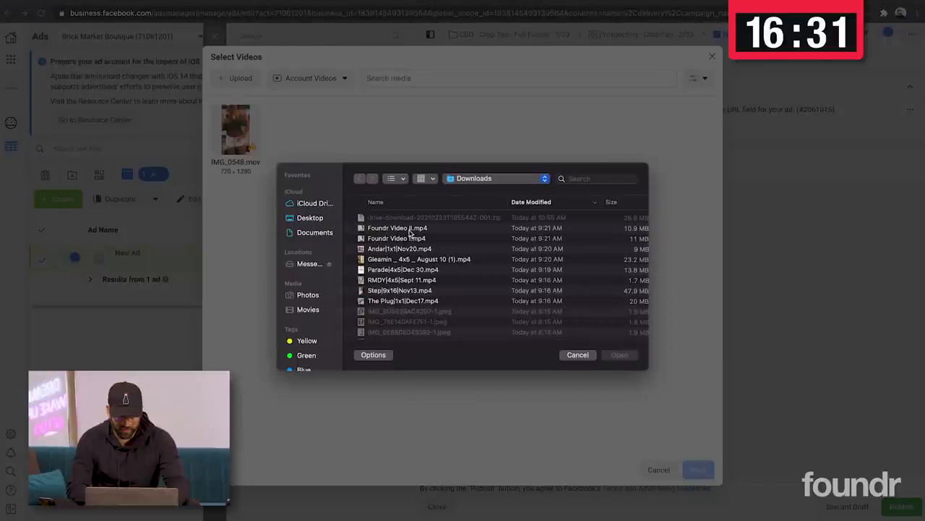
double_click(409, 228)
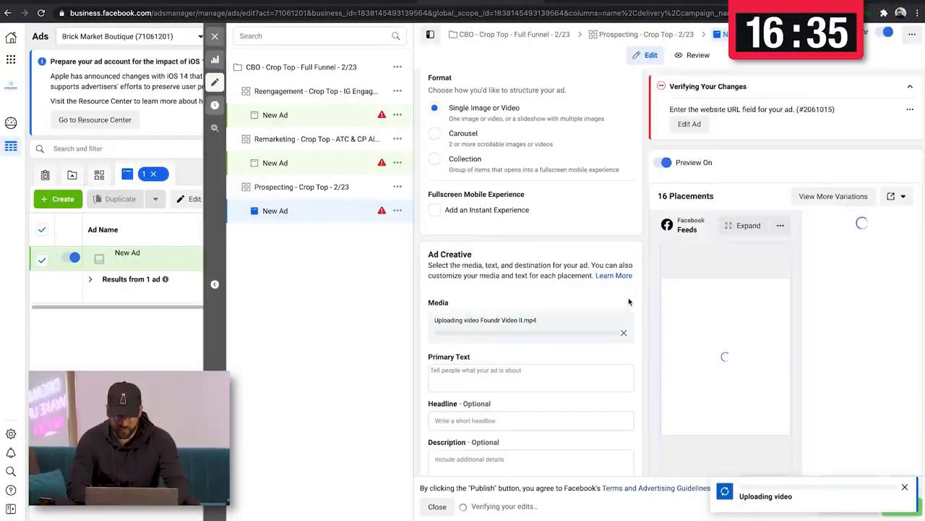
scroll(592, 276, down, 2)
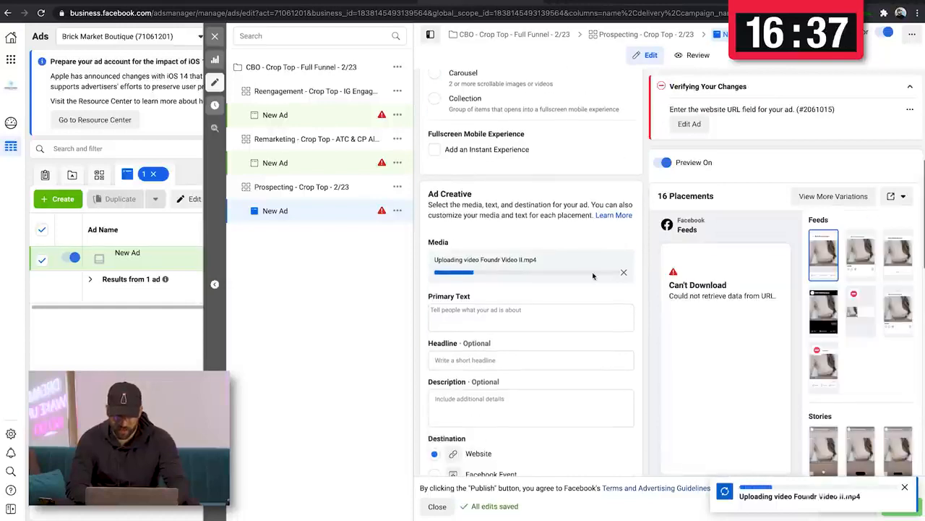
scroll(593, 275, down, 3)
scroll(593, 275, up, 4)
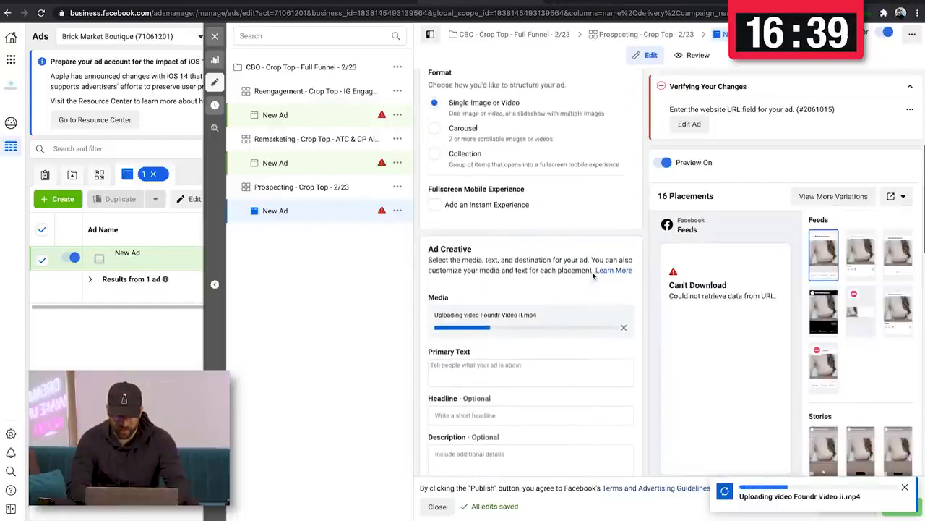
scroll(592, 275, up, 1)
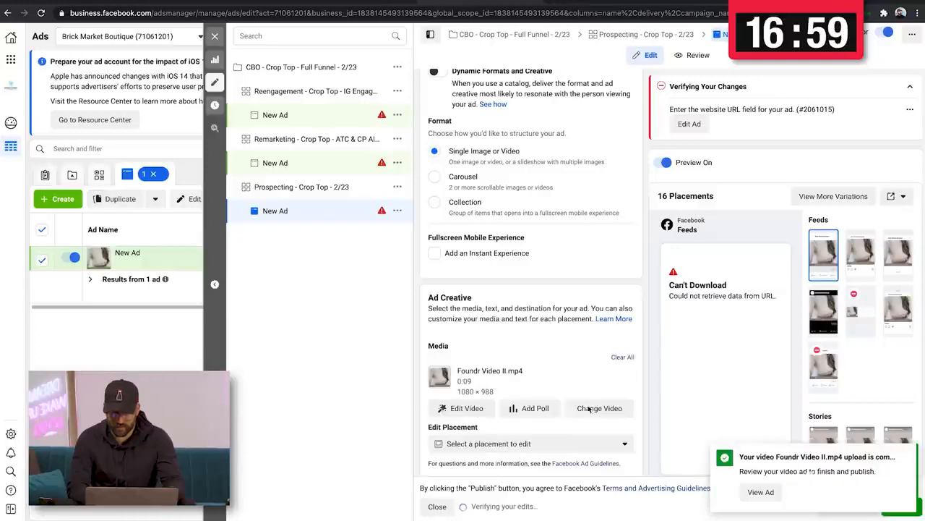
click(579, 409)
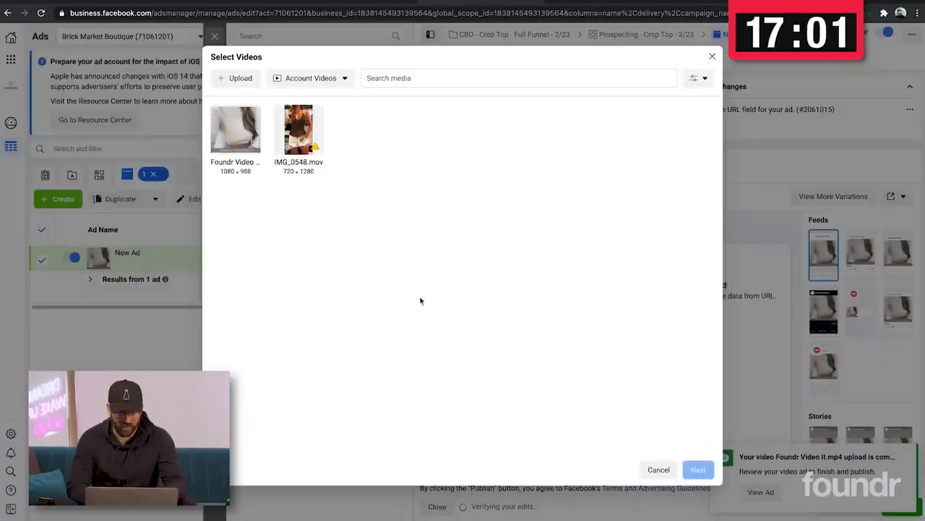
click(236, 79)
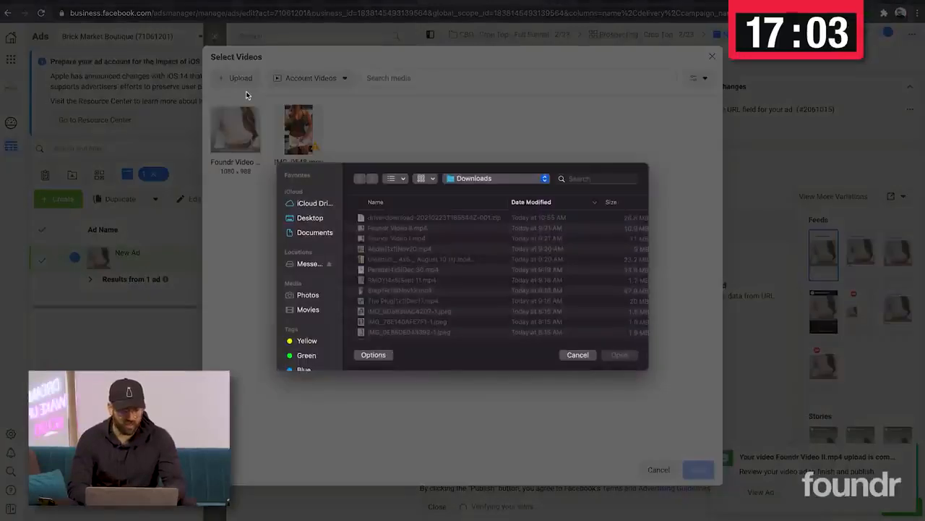
double_click(401, 241)
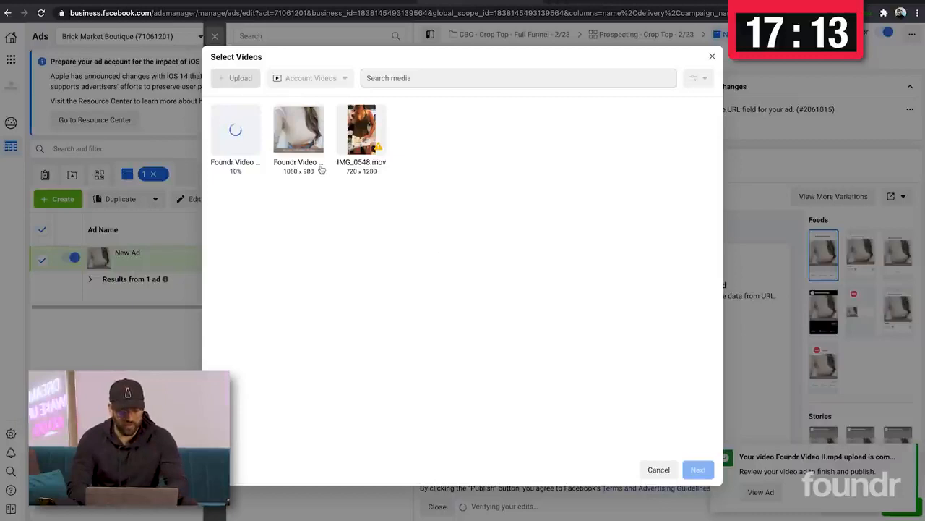
click(713, 58)
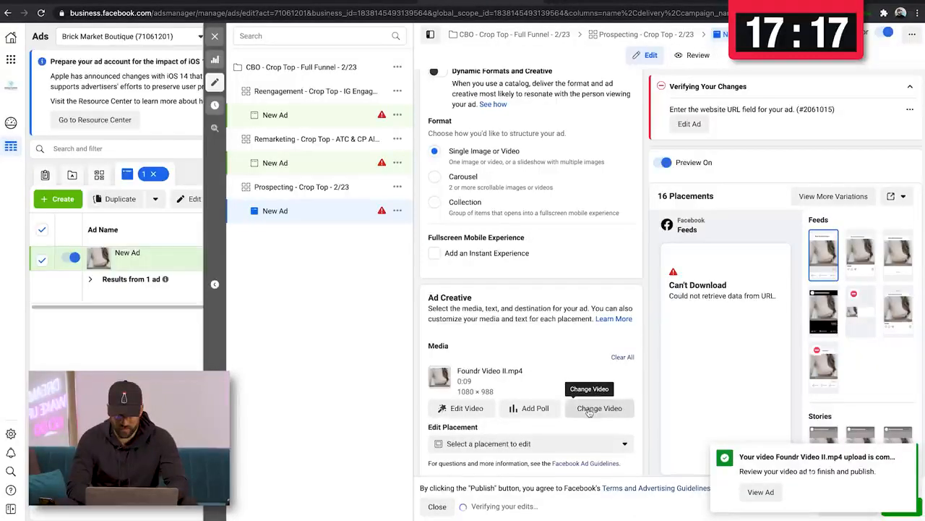
Upload Foundr Video I.mp4 from Downloads to the account videos through the ad's video replacement
click(593, 407)
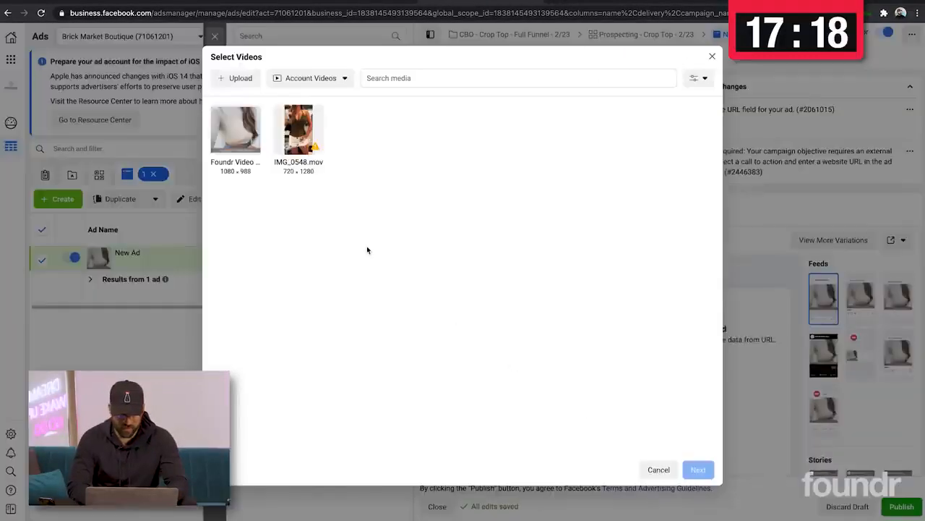
click(237, 81)
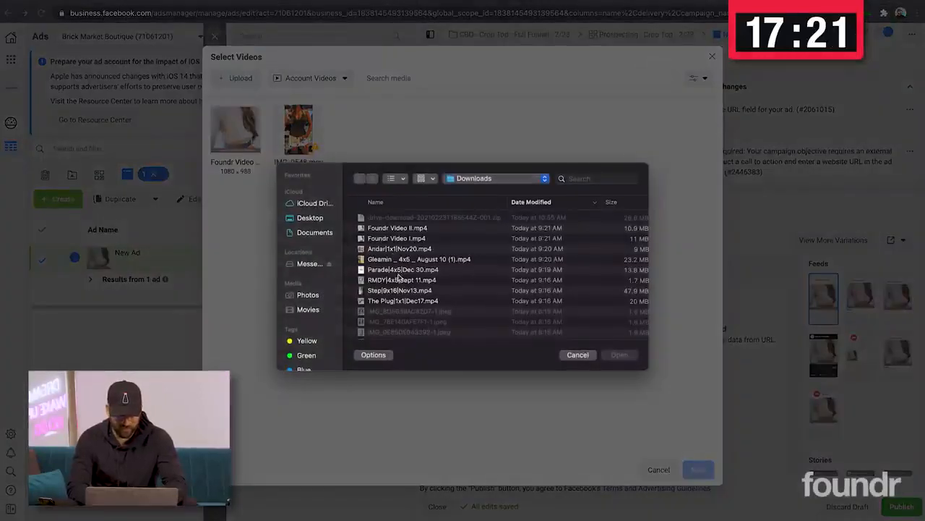
double_click(416, 239)
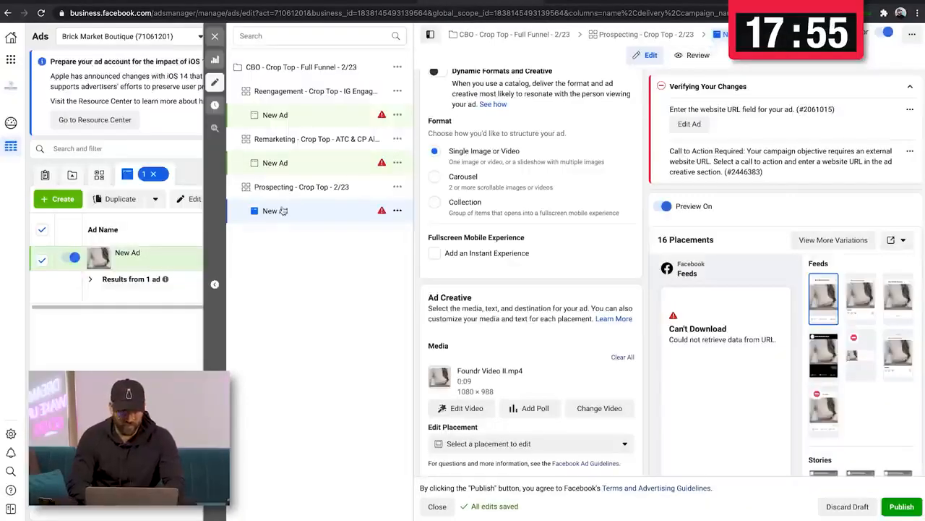
Clear the Prospecting ad's video and use IMG_0E85DE043392-1.jpeg from the account images instead, without any crop or enhancement adjustments
click(622, 358)
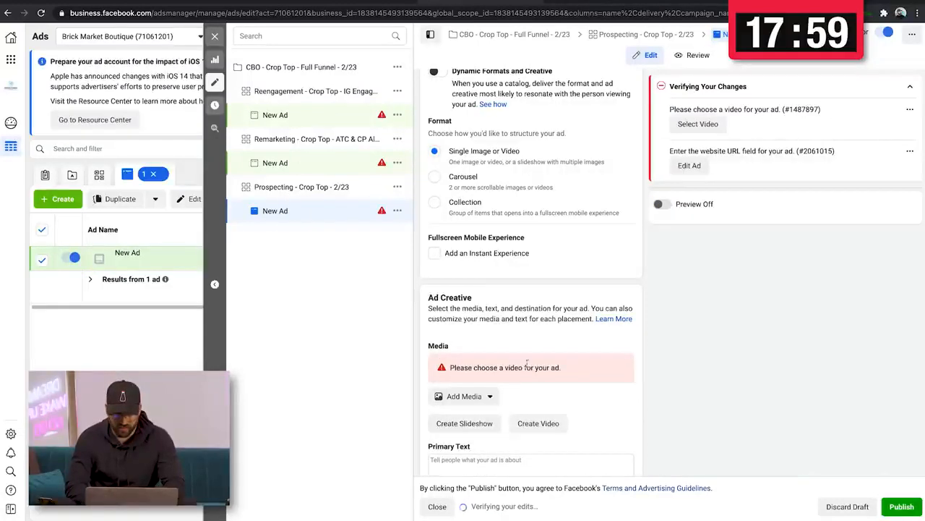
click(473, 398)
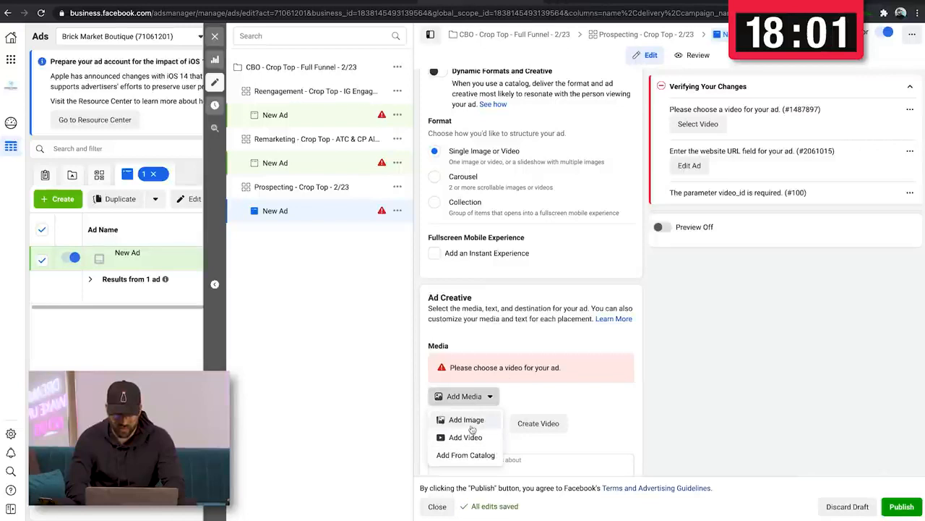
click(474, 427)
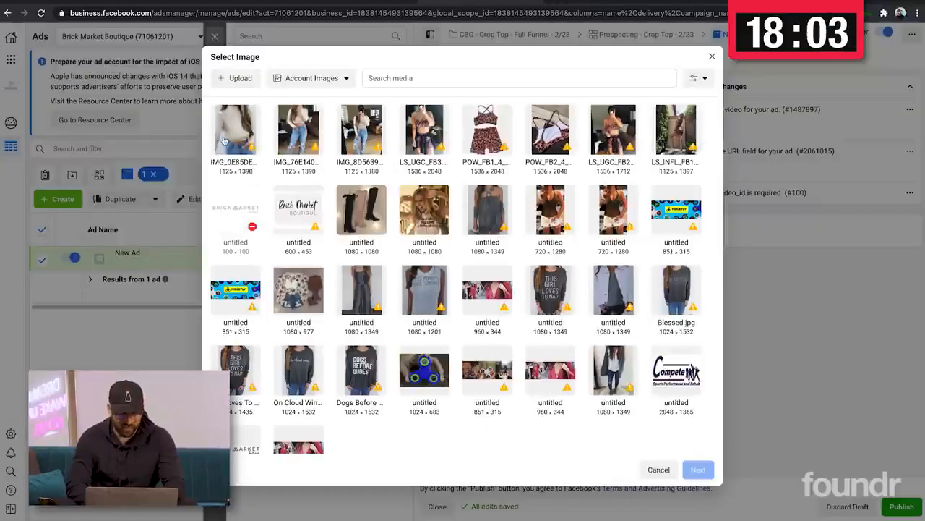
click(225, 141)
click(698, 469)
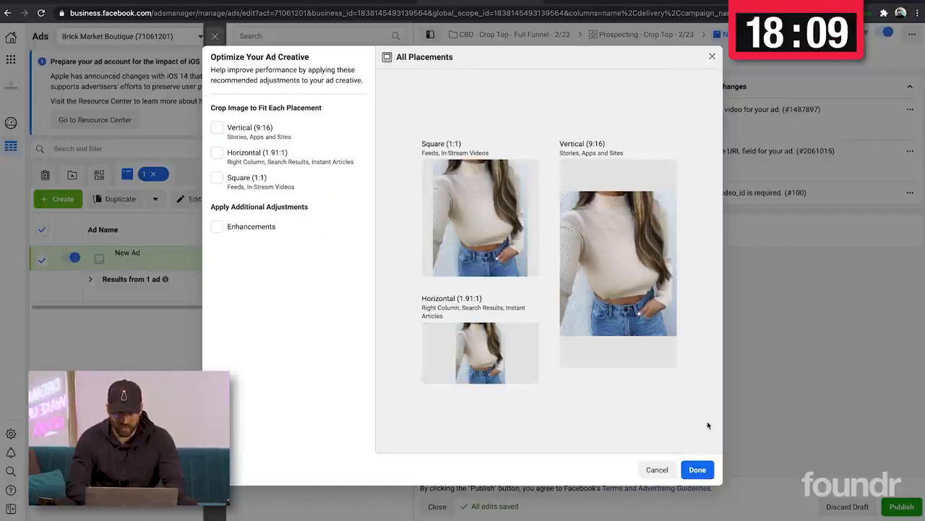
click(697, 470)
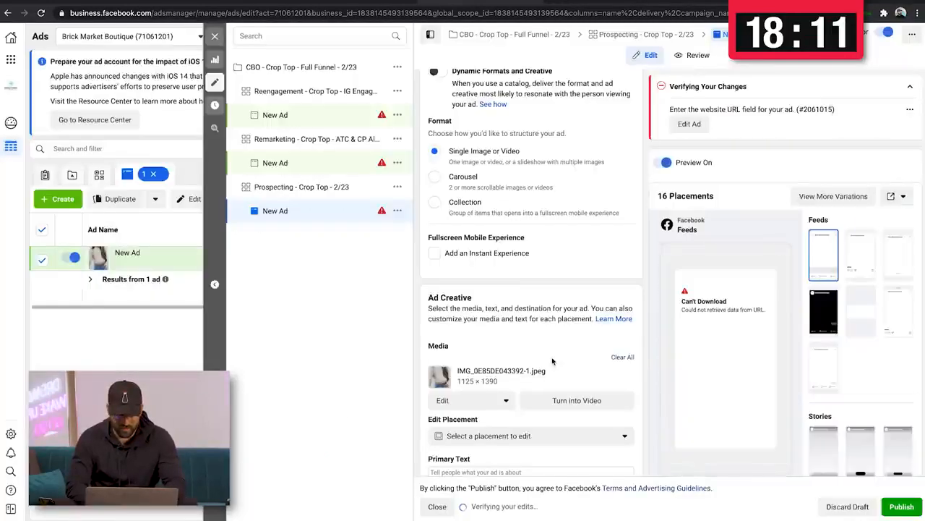
Copy the cold-audience headline "Our Latest Crop Top Color Is Here!" from the Brick Market Boutique sheet into the Prospecting ad's headline in Ads Manager
scroll(552, 360, down, 2)
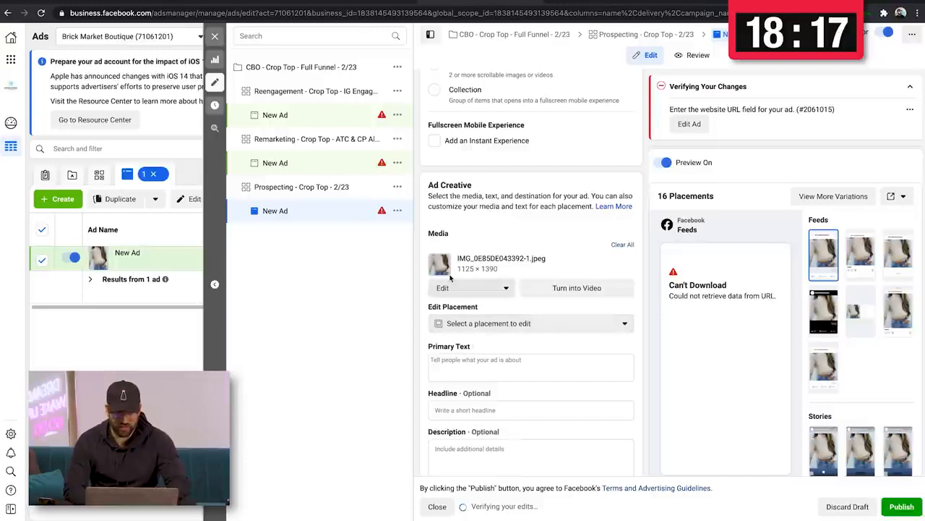
click(114, 2)
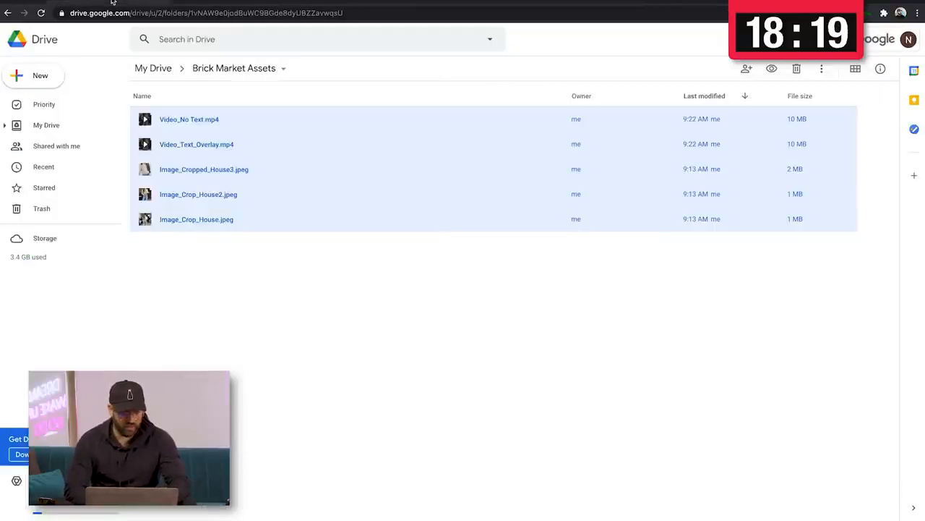
click(197, 2)
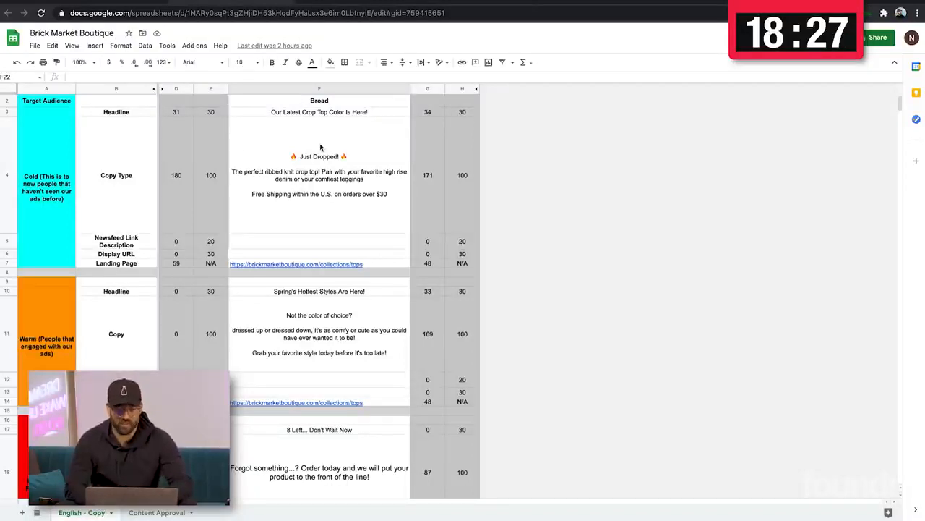
click(326, 115)
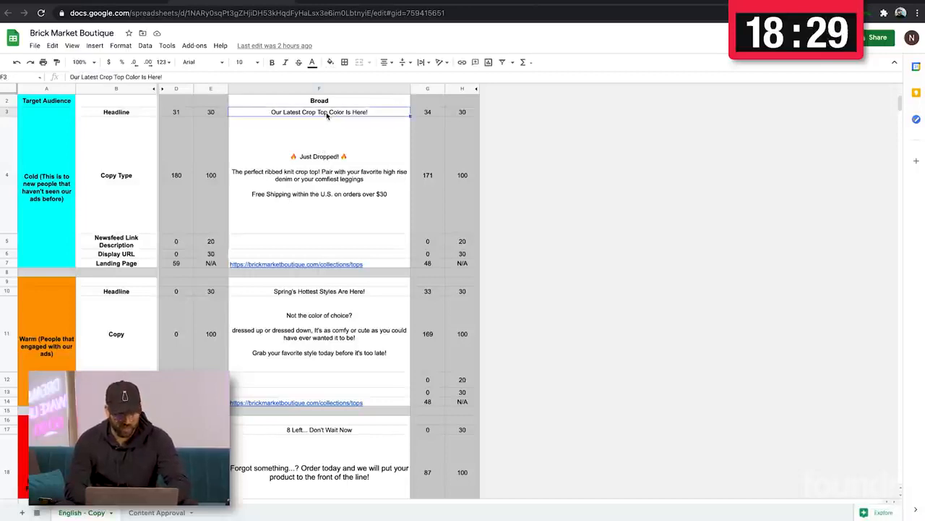
key(ctrl+c)
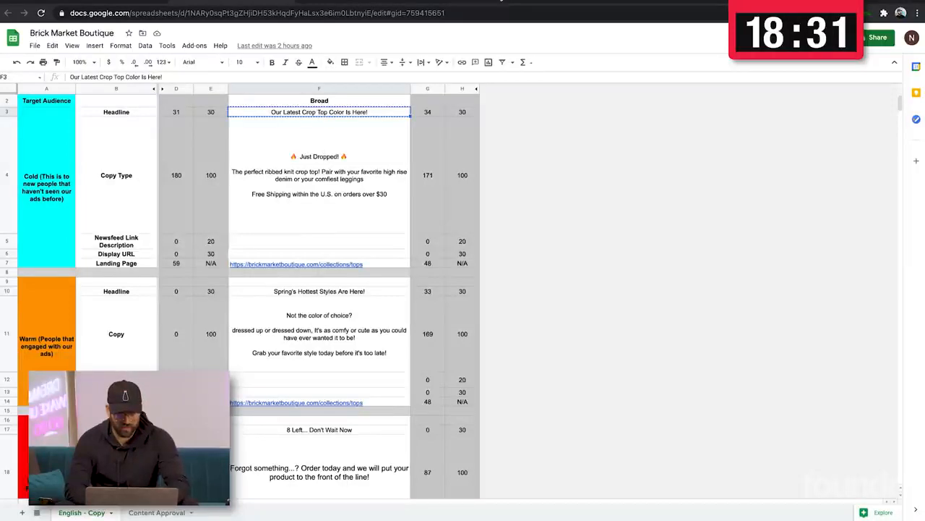
key(ctrl+Tab)
click(496, 408)
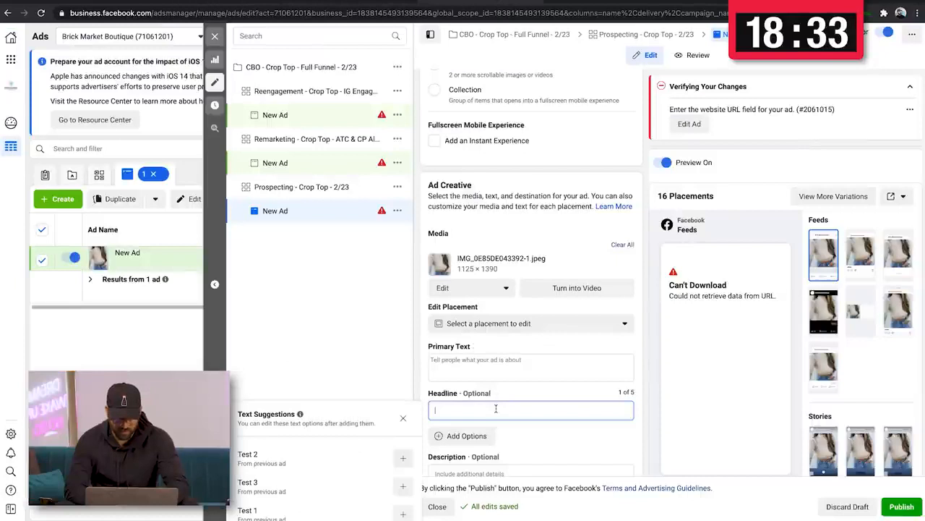
key(ctrl+v)
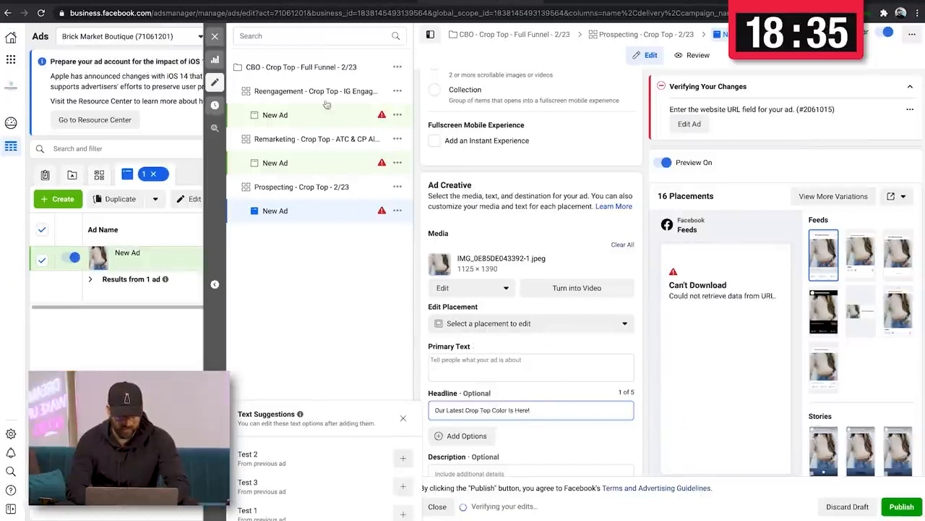
Copy the cold-audience "Just Dropped!" text from the Brick Market Boutique sheet into the ad's primary text and remove the surrounding quotation marks
click(244, 3)
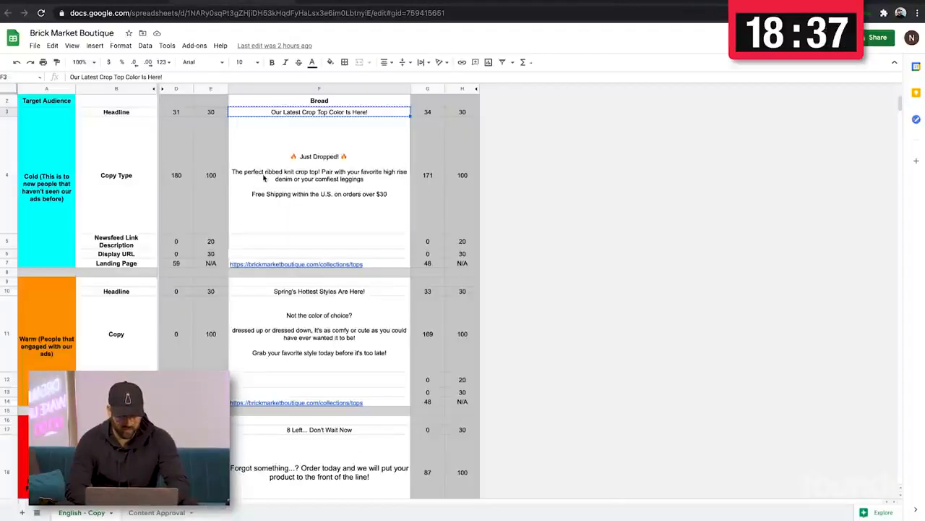
click(302, 177)
key(ctrl+c)
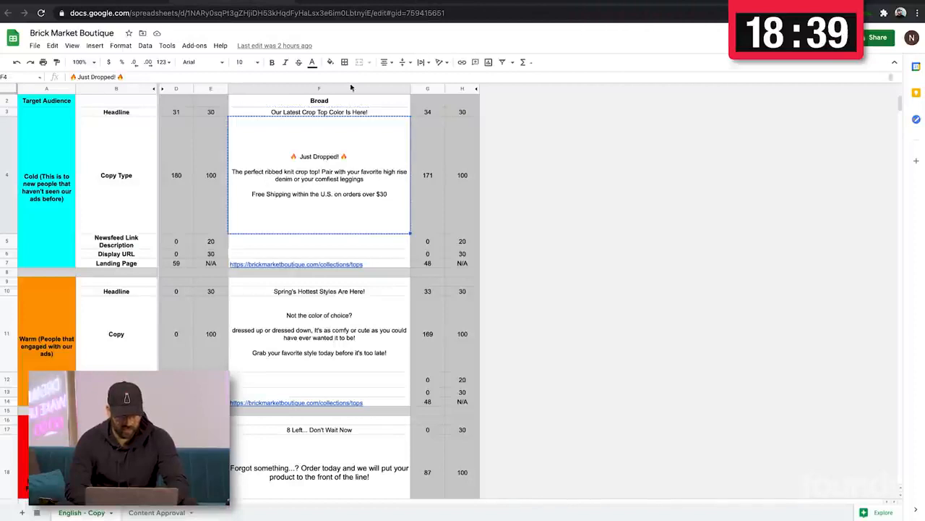
click(443, 3)
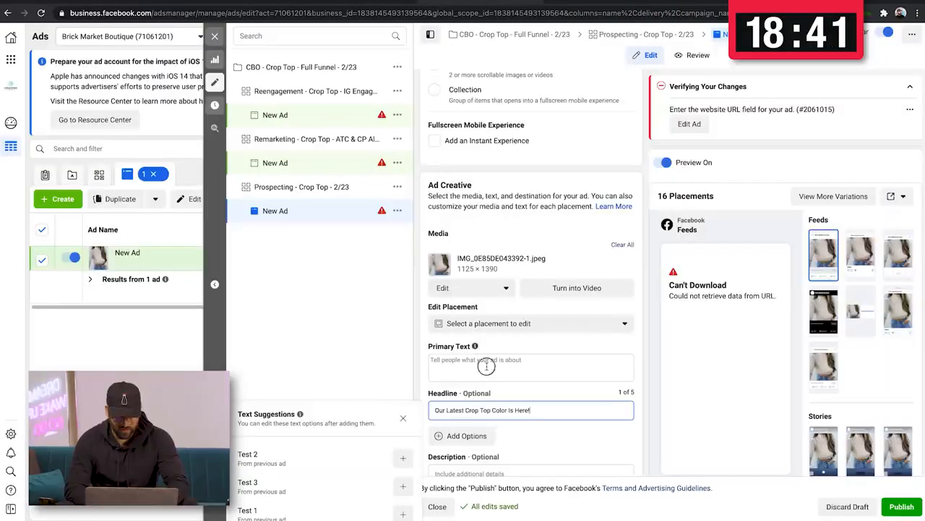
click(486, 367)
key(ctrl+v)
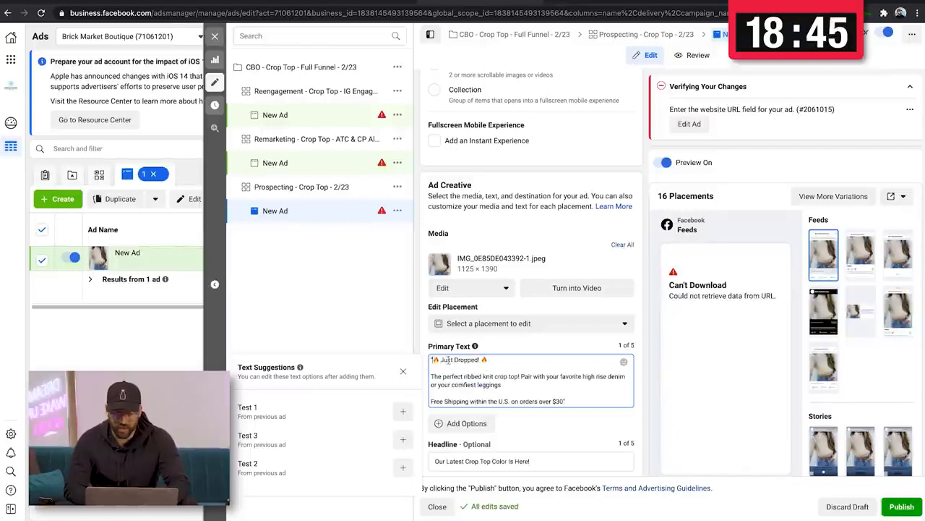
click(589, 401)
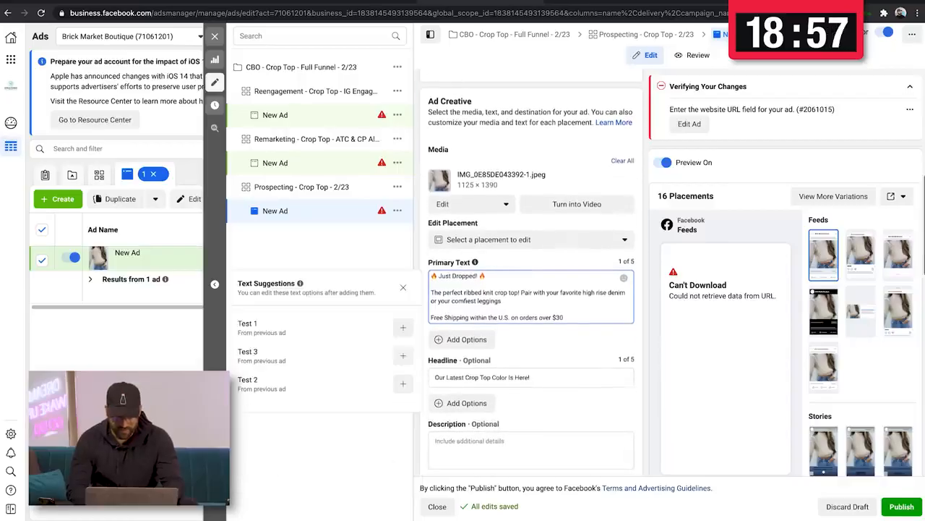
scroll(514, 457, down, 5)
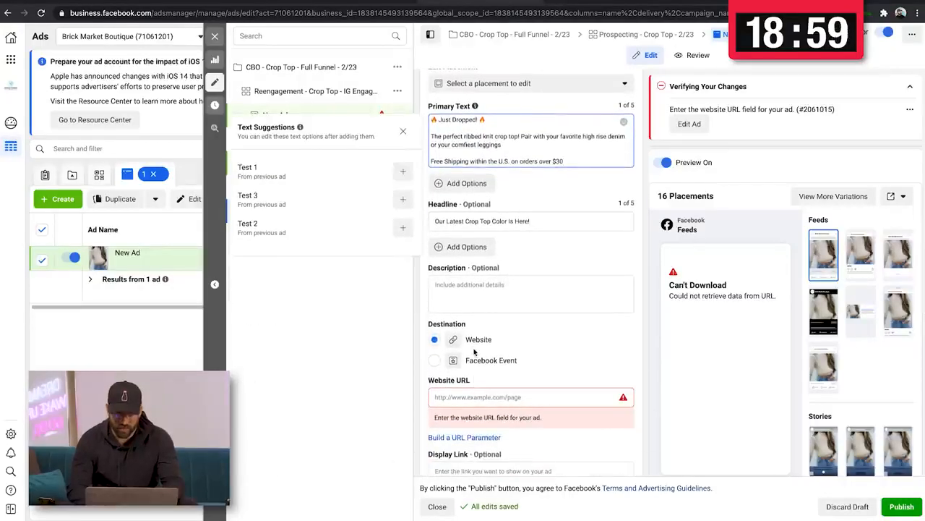
click(345, 2)
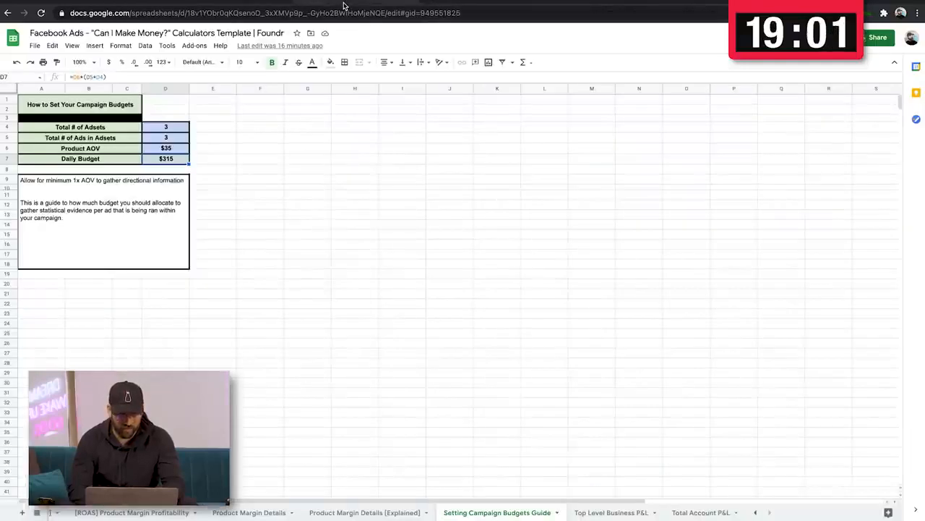
click(259, 0)
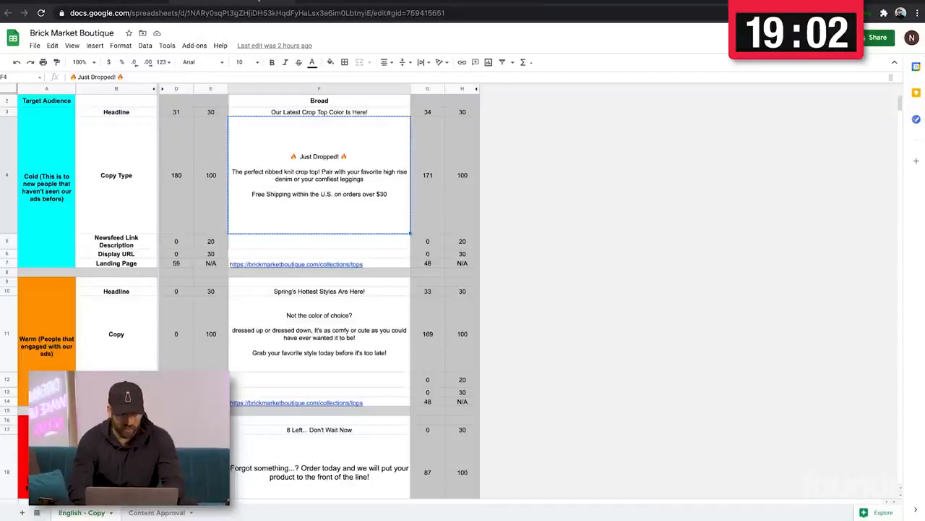
click(377, 264)
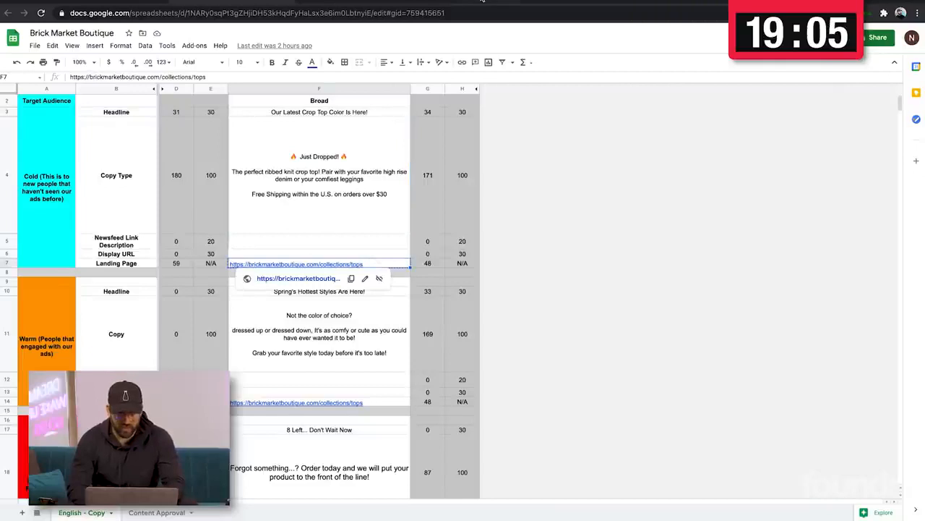
click(483, 3)
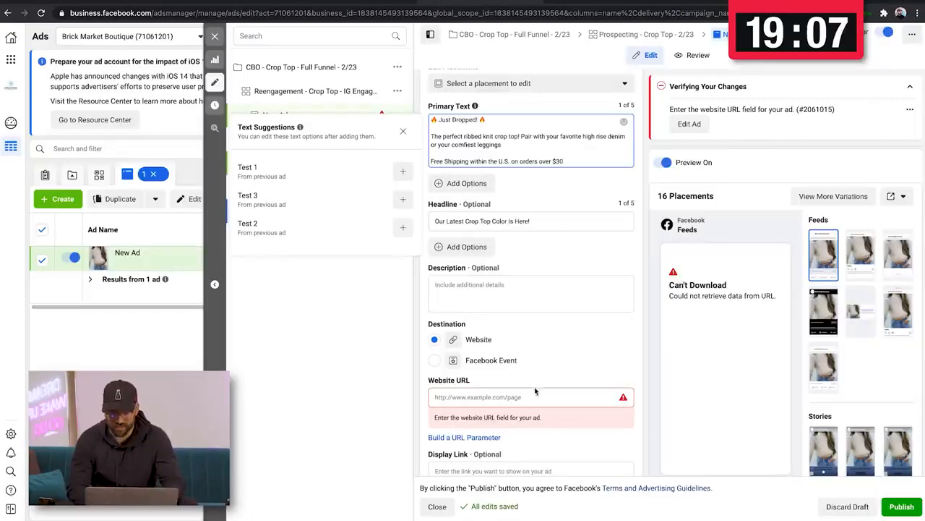
click(535, 393)
key(ctrl+v)
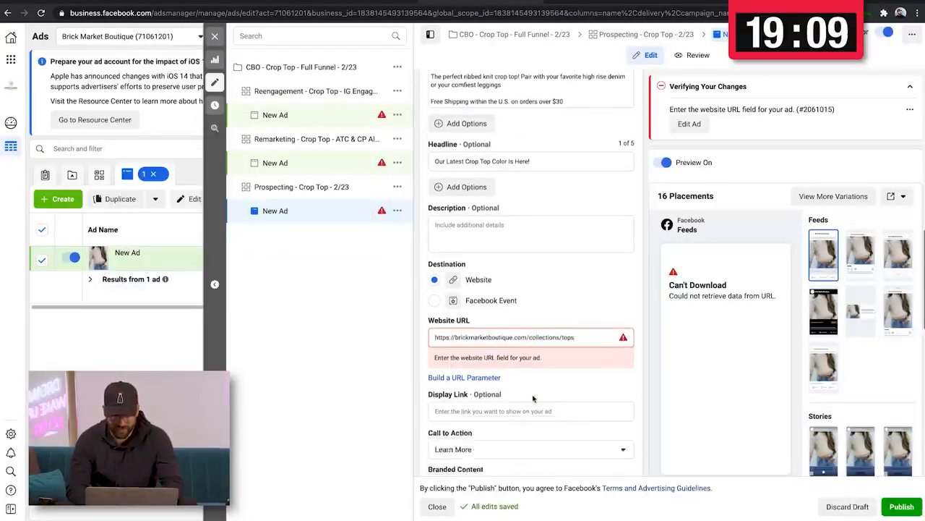
Expand the full primary text in the Facebook Feeds preview and review how the ad looks
scroll(535, 396, down, 1)
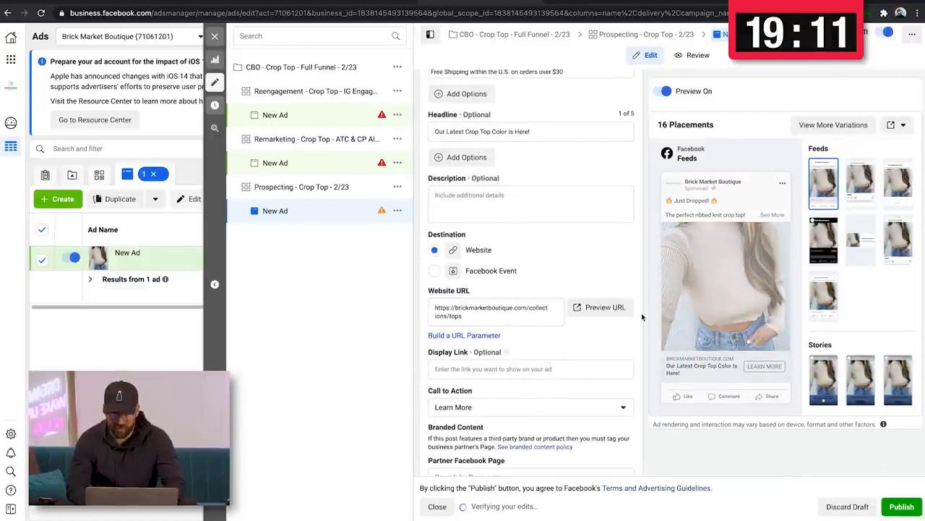
mouse_move(771, 217)
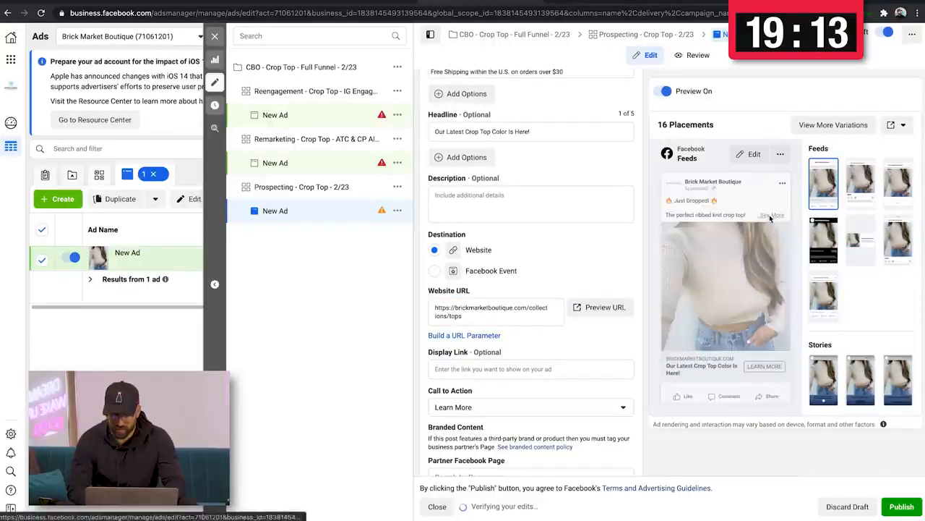
click(771, 215)
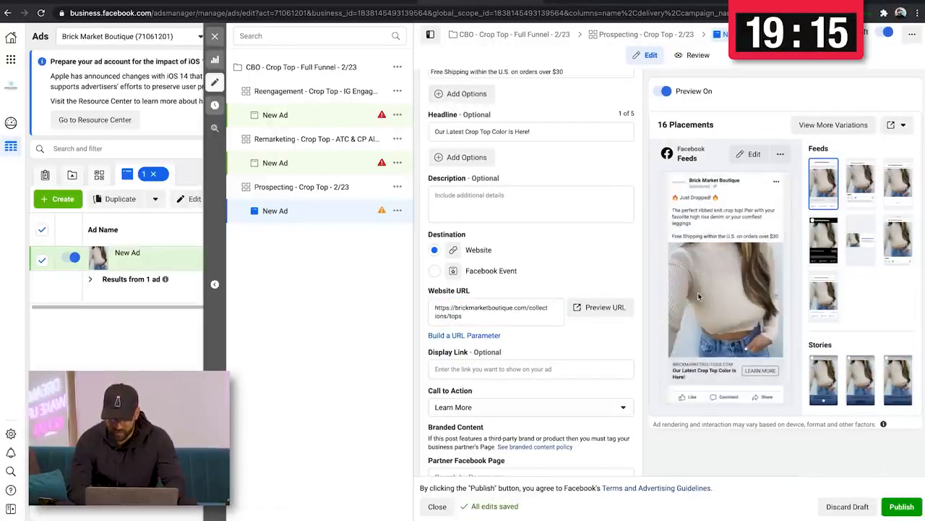
scroll(612, 259, up, 1)
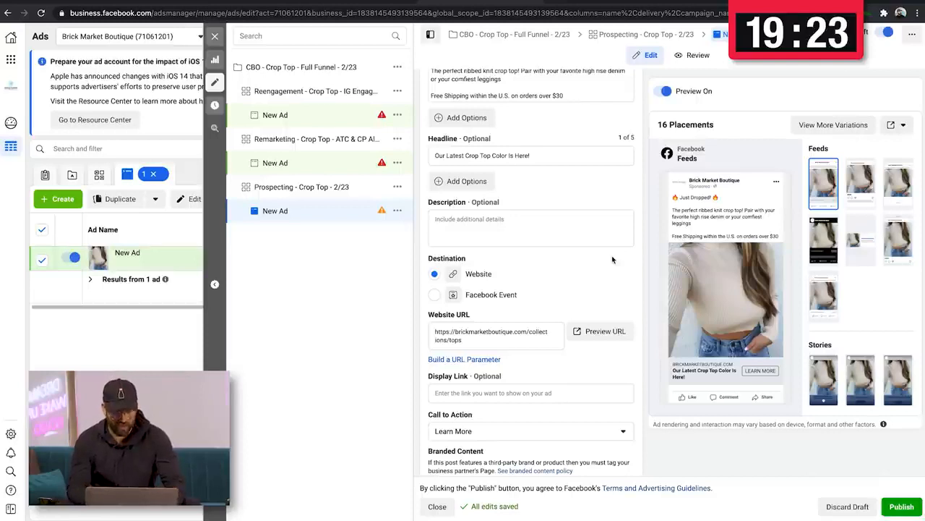
Duplicate the Prospecting ad and rename the copy "Image 2 - Crop Top"
key(ctrl+d)
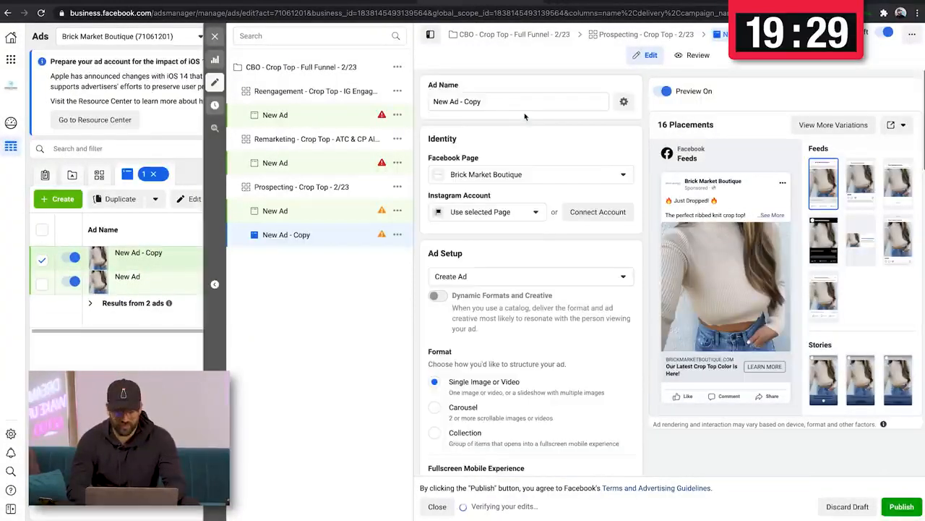
double_click(470, 101)
key(BackSpace)
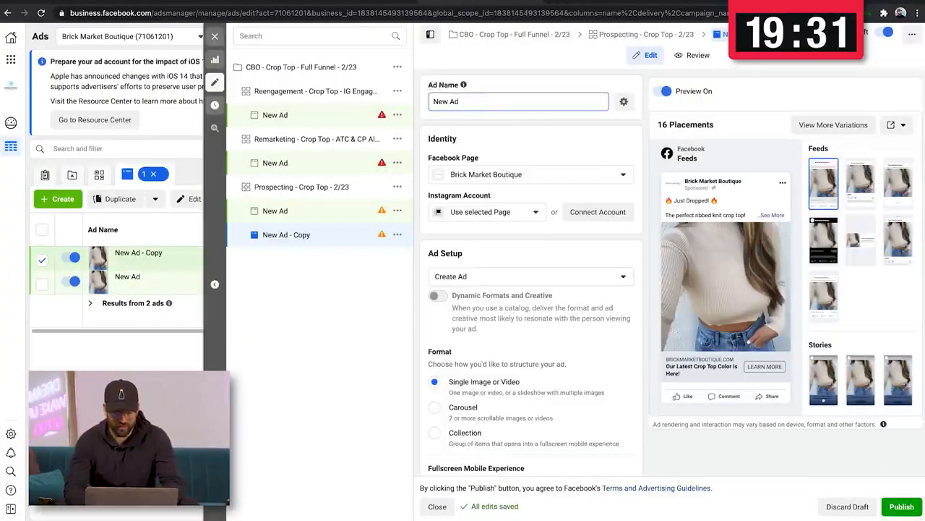
key(BackSpace)
key(BackSpace)
key(BackSpace)
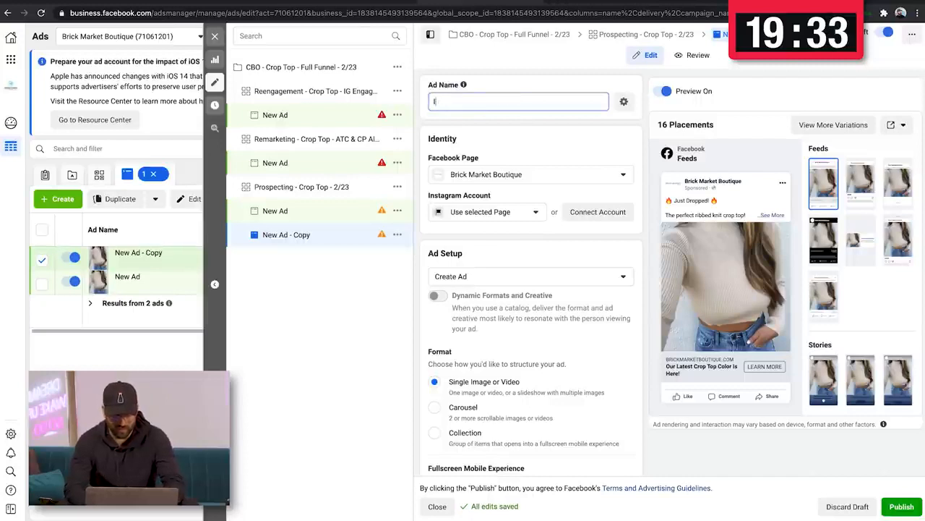
text(IMa)
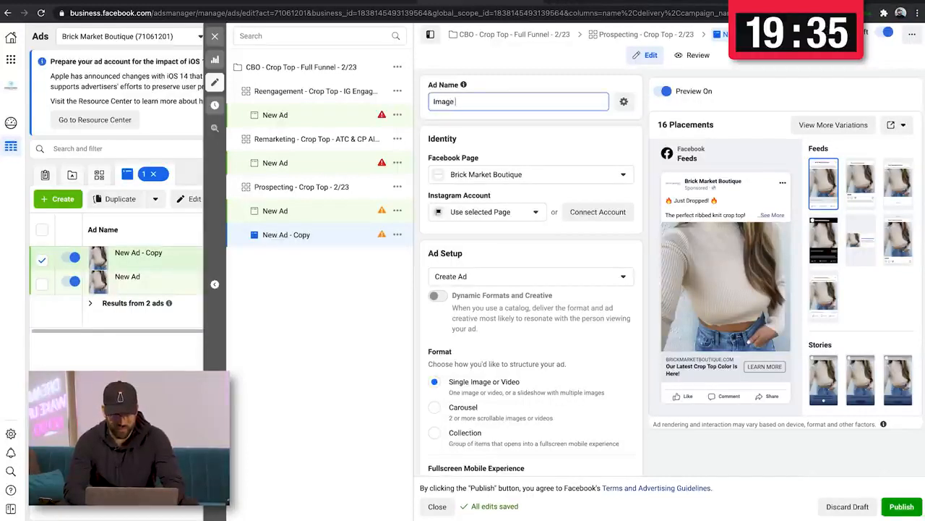
text(ge )
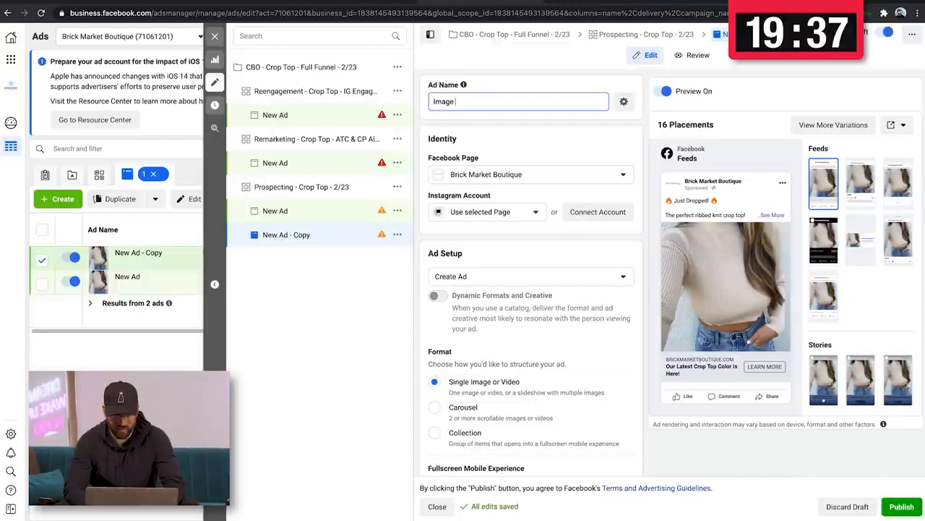
text(- )
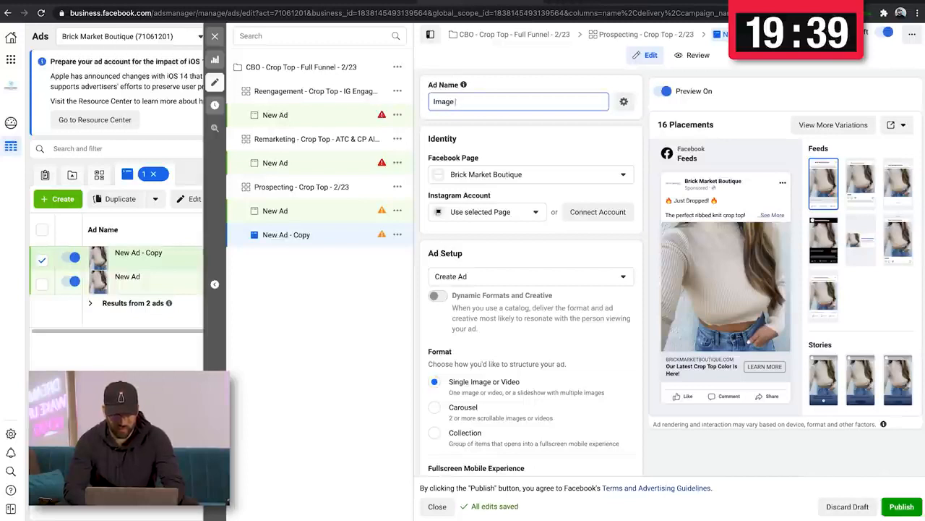
text(2 -)
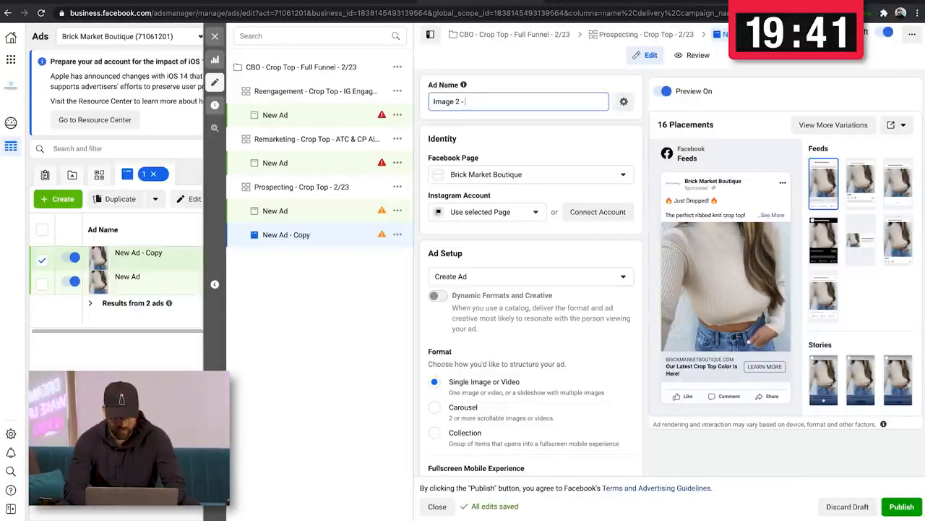
text( Crop Top)
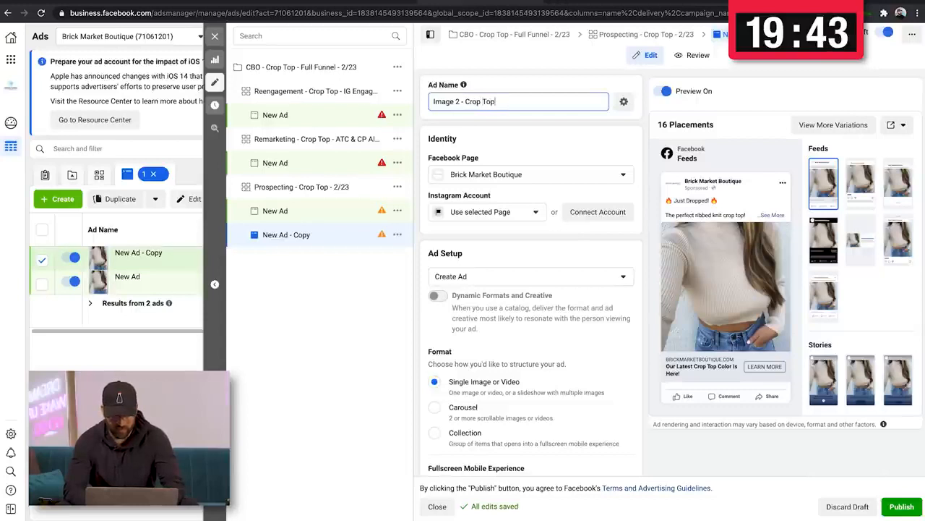
Complete the duplicated ad's name so it reads "Image 2 - Copy 1 - Crop Top - 2/23"
text( - 2/23)
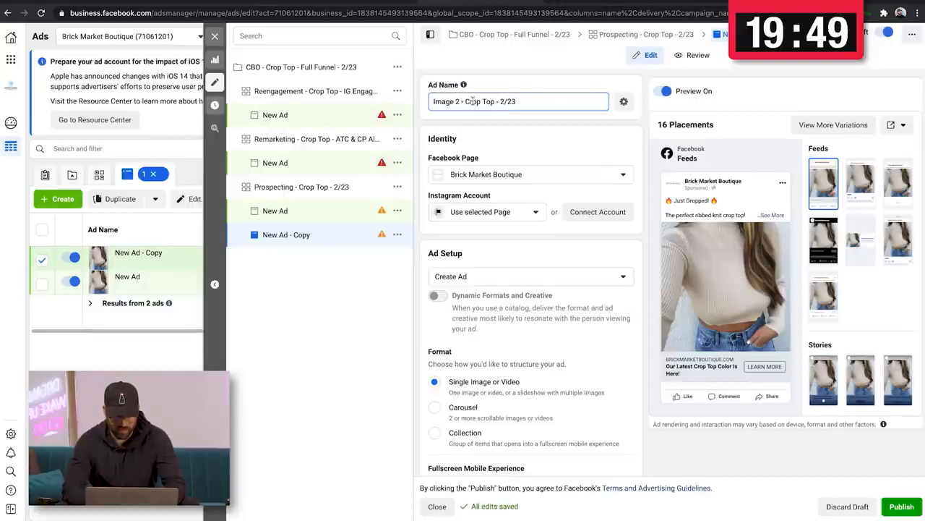
text(Copy 1)
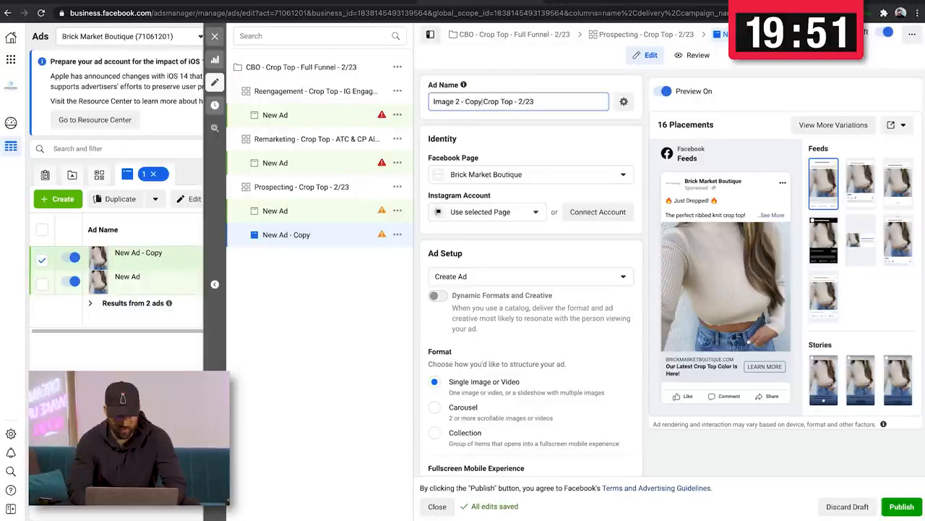
text( -)
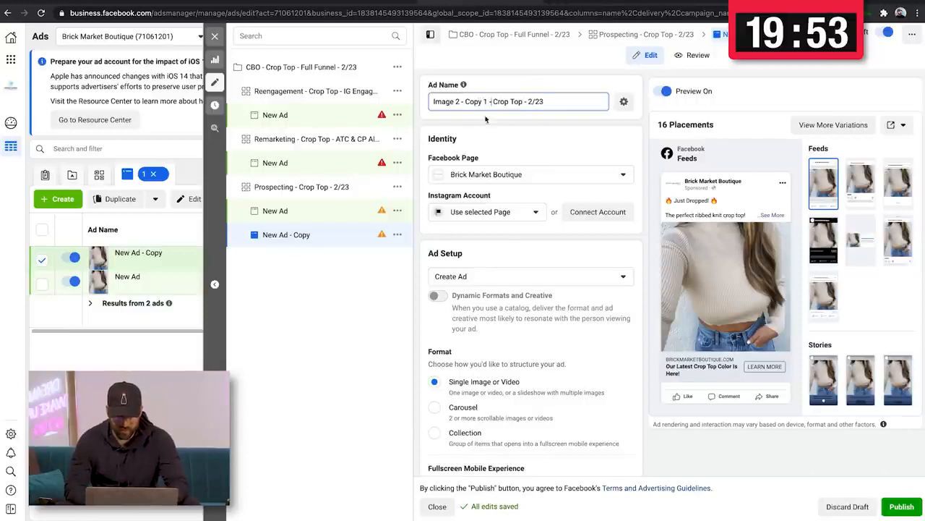
Clear the duplicated ad's media and replace it with the account image IMG_76E140AFE7F1-1.jpeg
scroll(499, 116, down, 5)
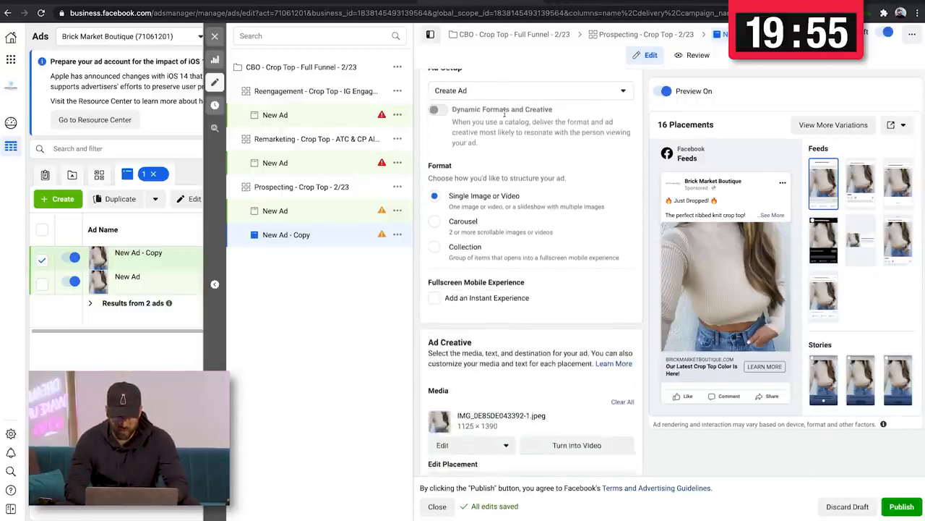
scroll(505, 112, down, 6)
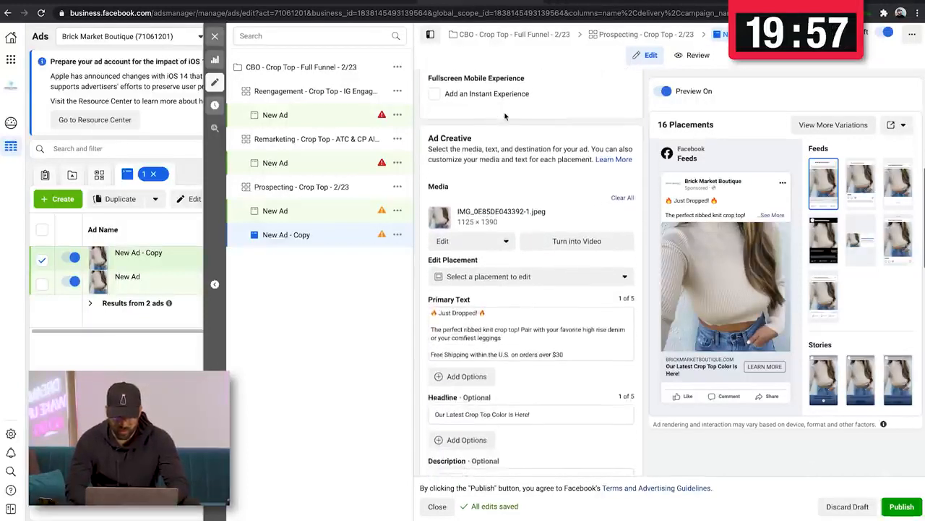
scroll(505, 116, down, 1)
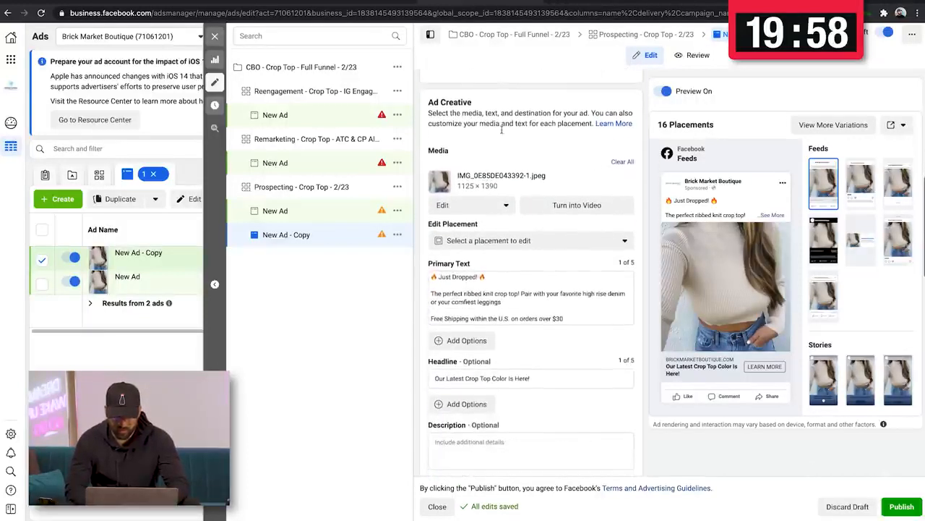
click(622, 162)
click(470, 169)
click(466, 191)
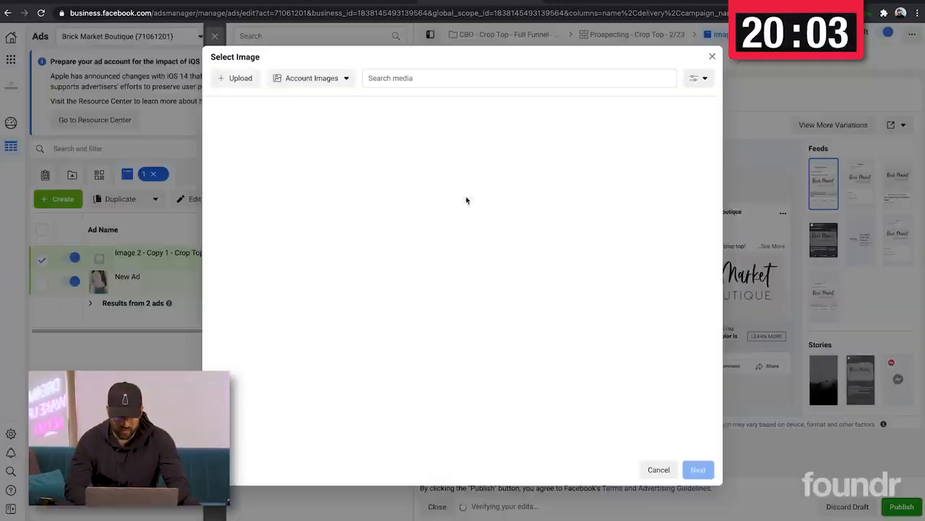
click(293, 135)
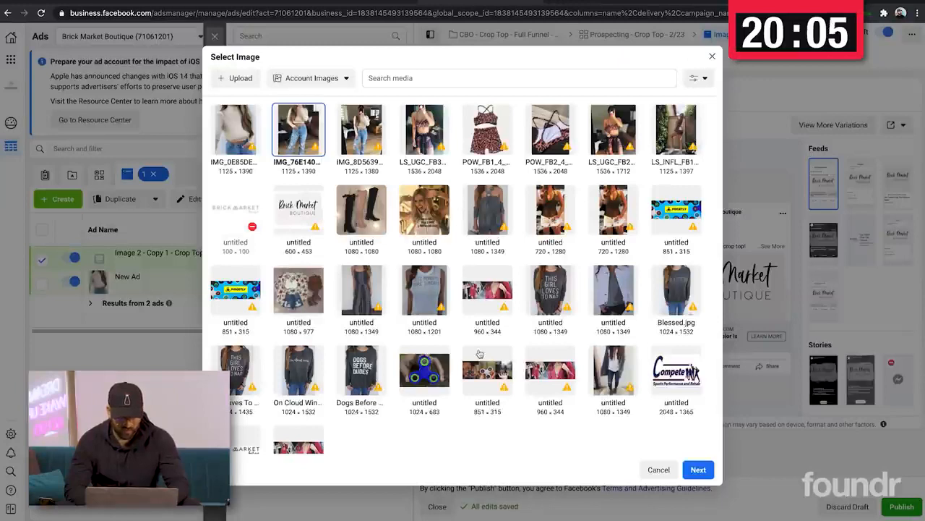
click(697, 469)
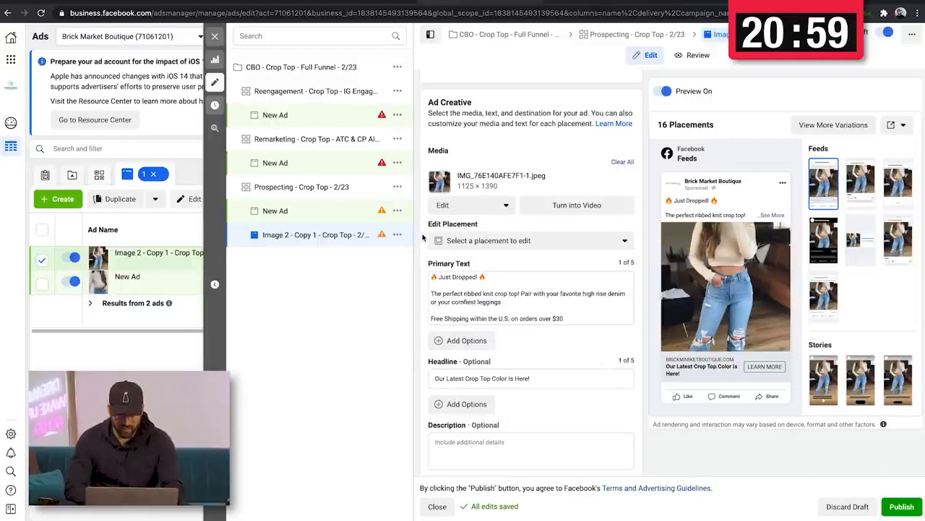
Duplicate the Image 2 ad and name the copy "Image 3 - Copy 2 - Crop Top - 2/23"
scroll(485, 307, up, 1)
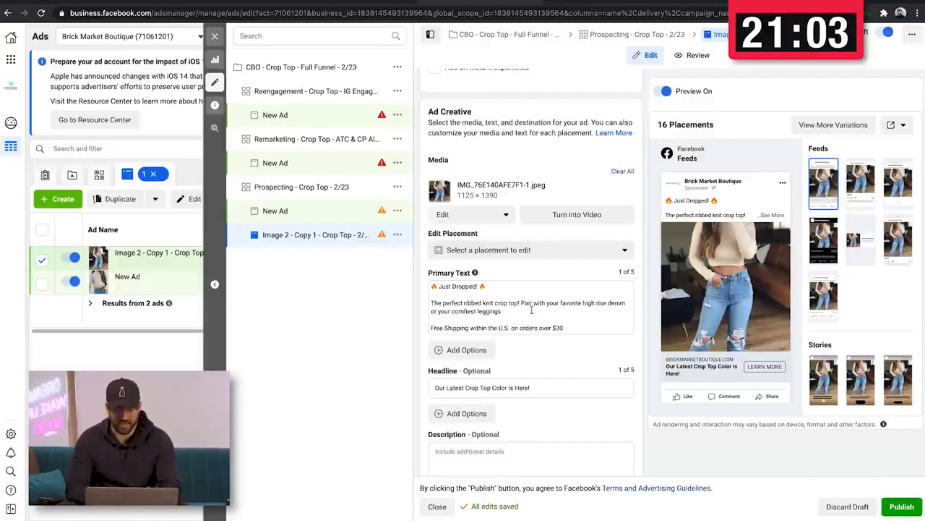
scroll(532, 311, up, 3)
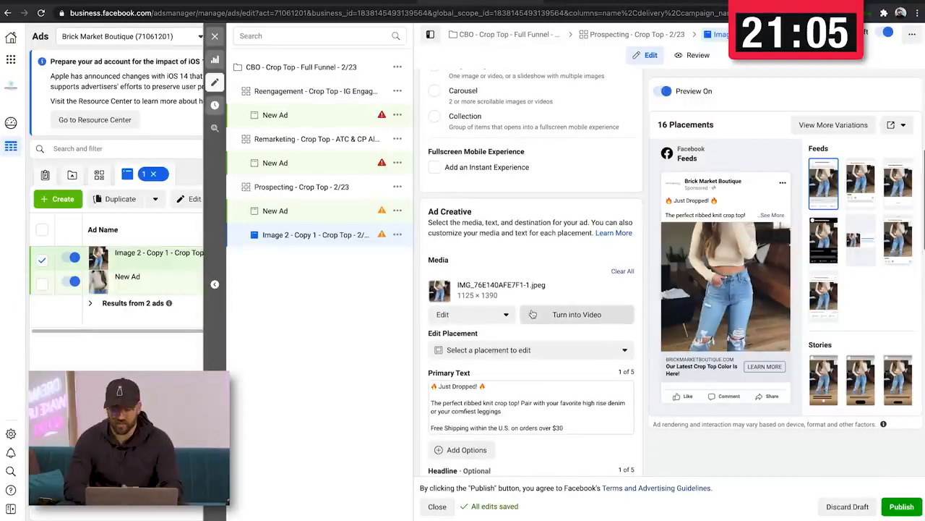
scroll(532, 314, up, 9)
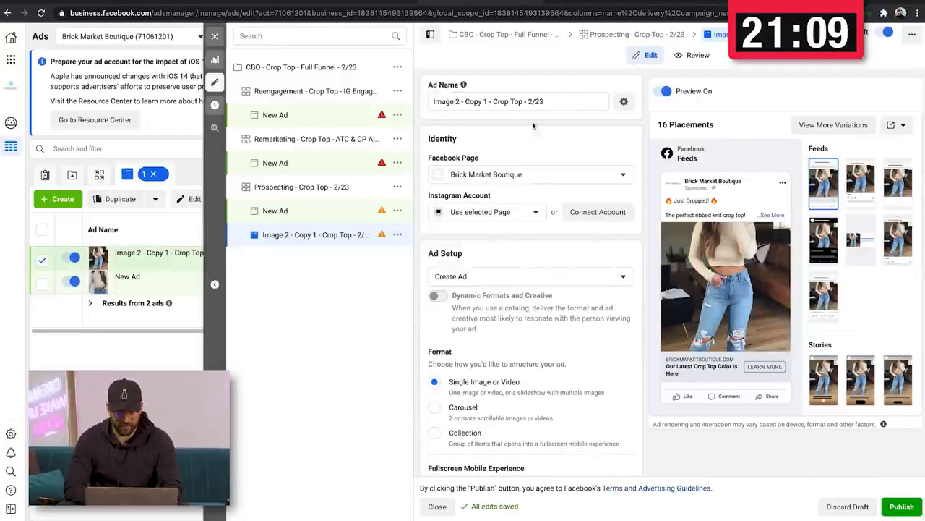
key(super+d)
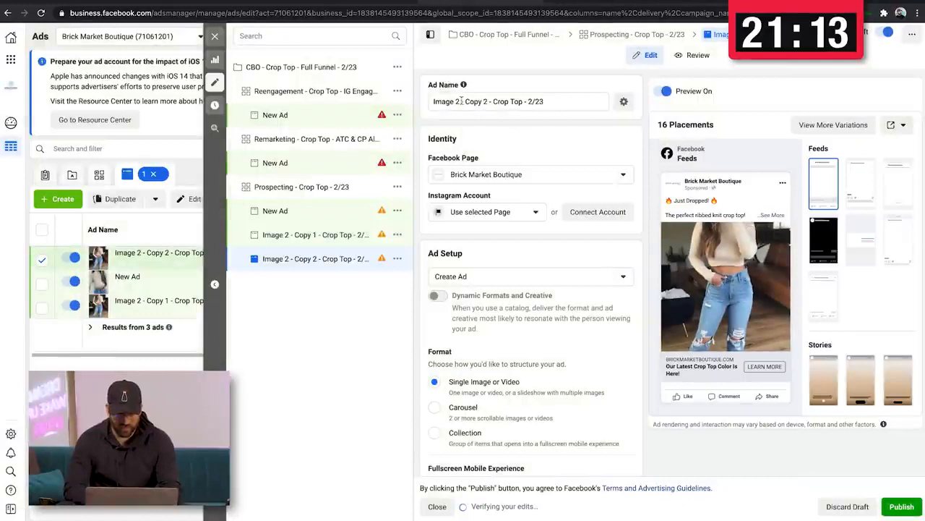
key(BackSpace)
text(3)
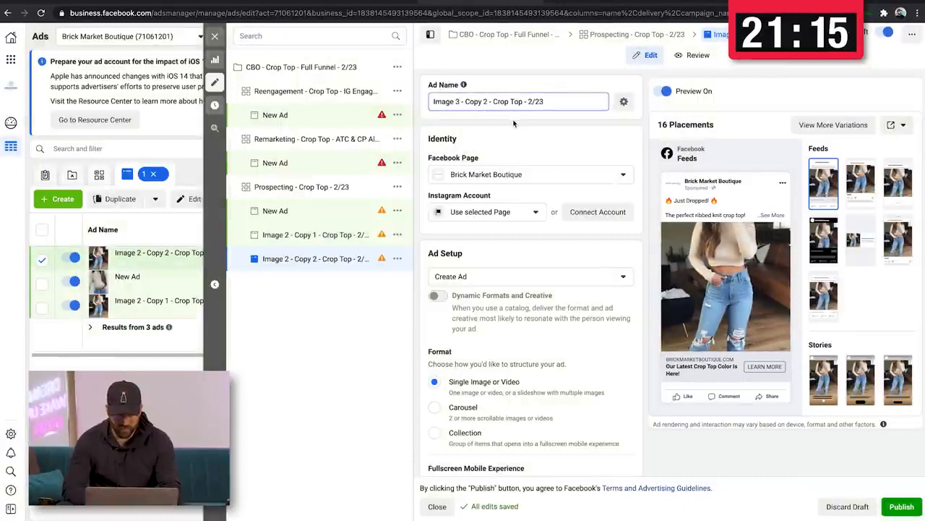
Change the Image 3 ad's media to IMG_8D5639AC42D7-1.jpeg without placement crops, and expand the primary text in the Facebook Feeds preview
scroll(508, 136, down, 4)
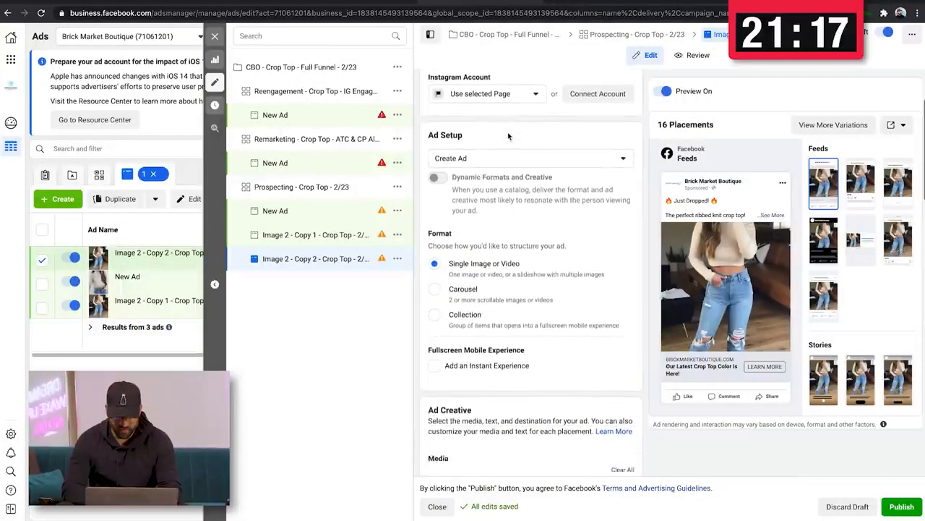
scroll(508, 136, down, 2)
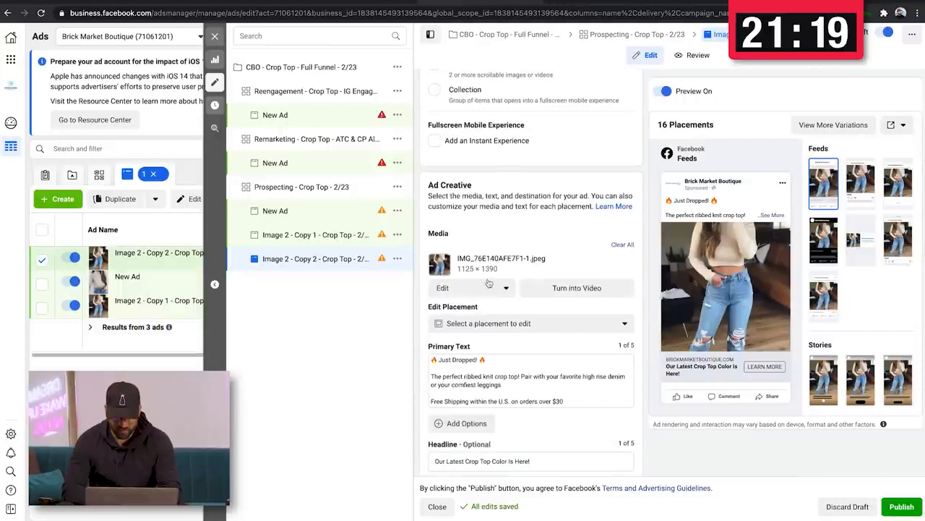
click(490, 288)
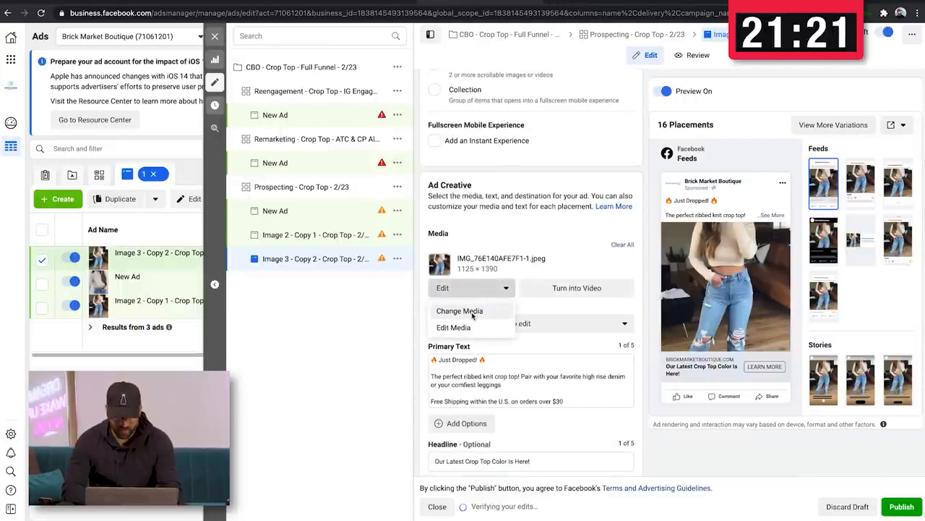
click(473, 313)
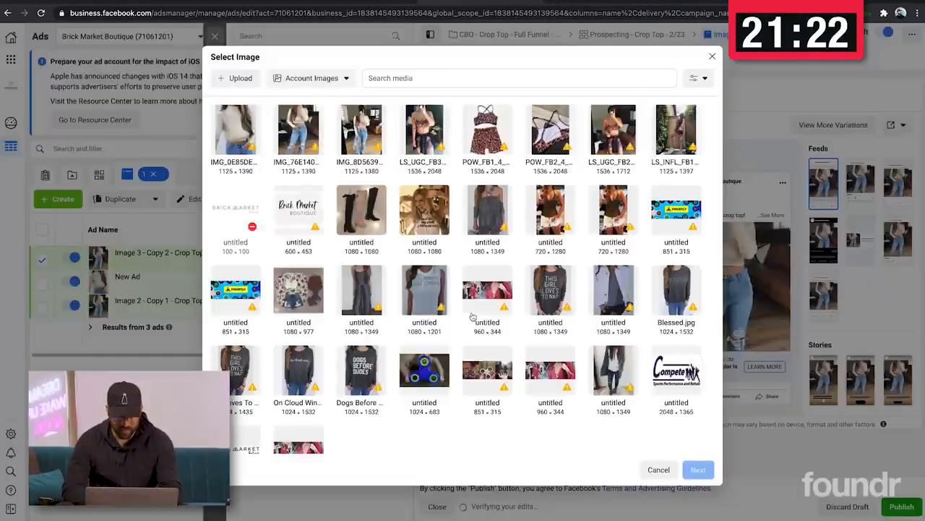
click(353, 140)
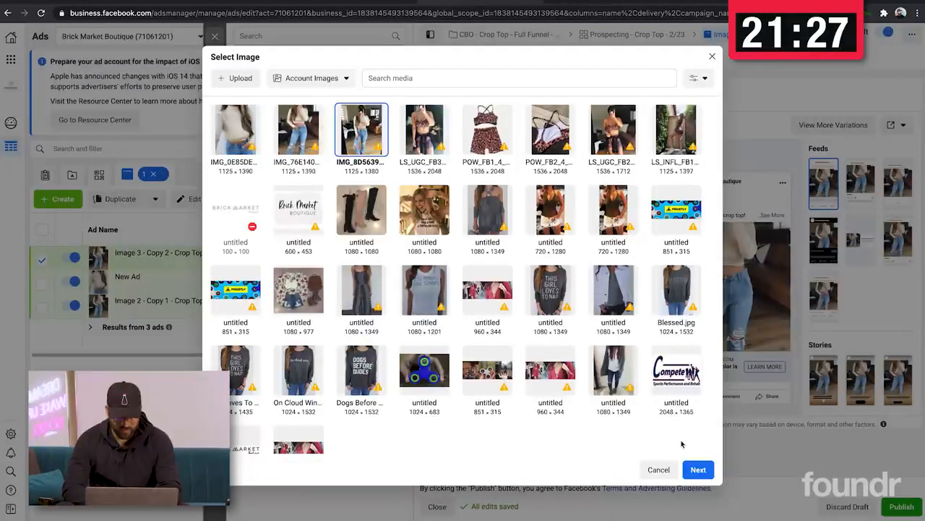
click(695, 469)
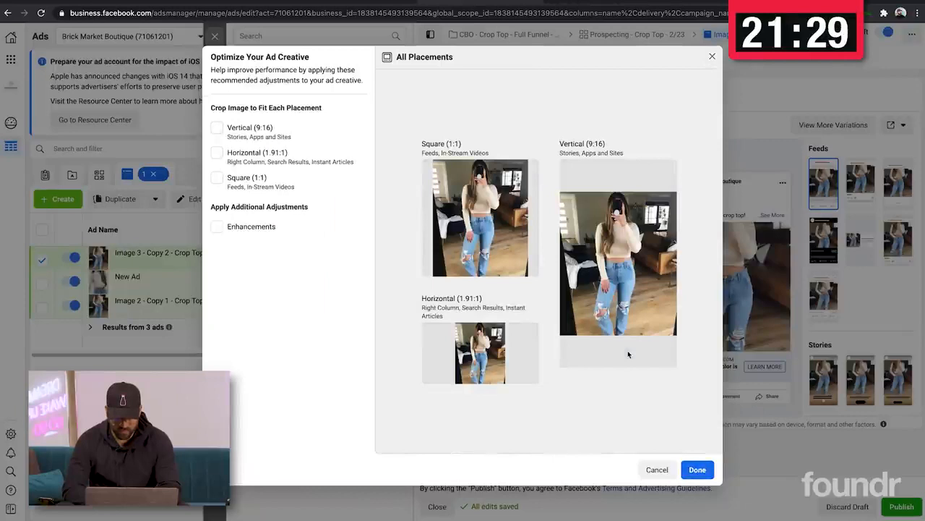
click(694, 469)
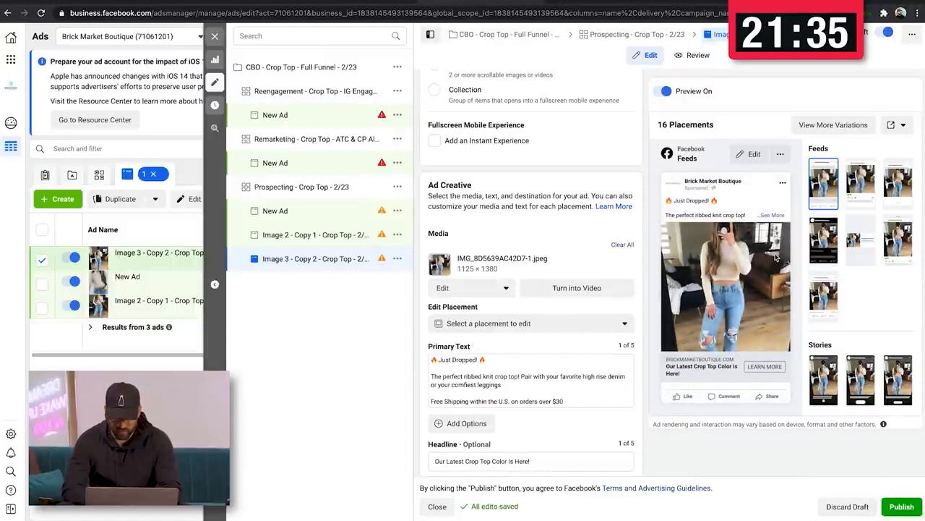
click(770, 214)
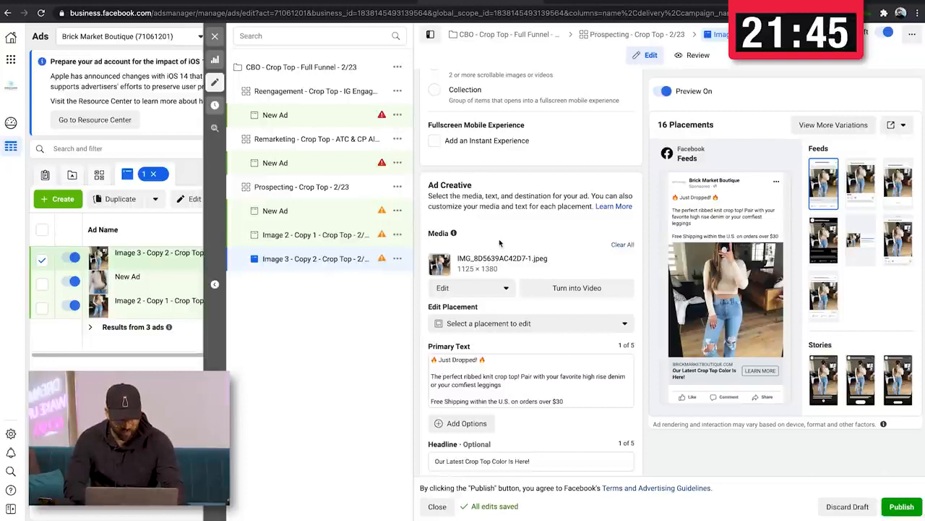
Duplicate the Image 3 ad and enter "Carousel 1 - Copy 1 - Crop Top - 2/23" as the copy's name
key(ctrl+d)
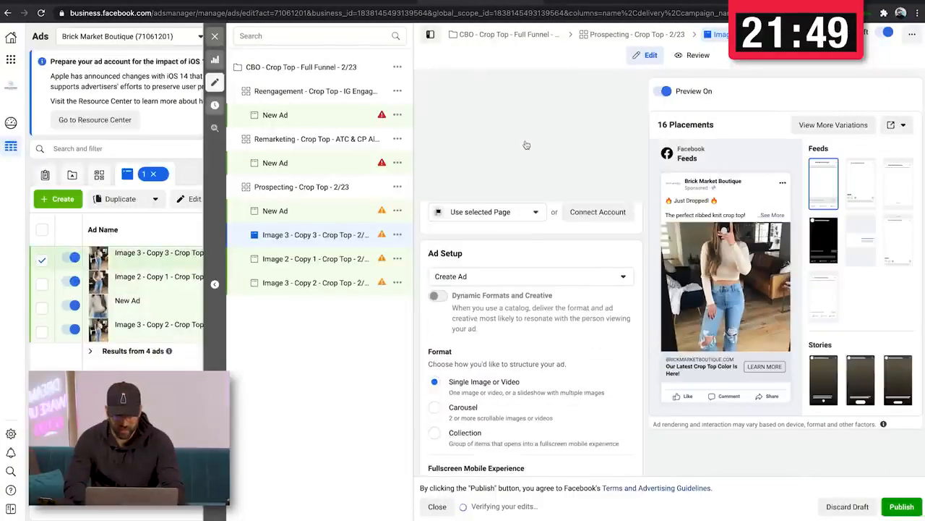
click(448, 101)
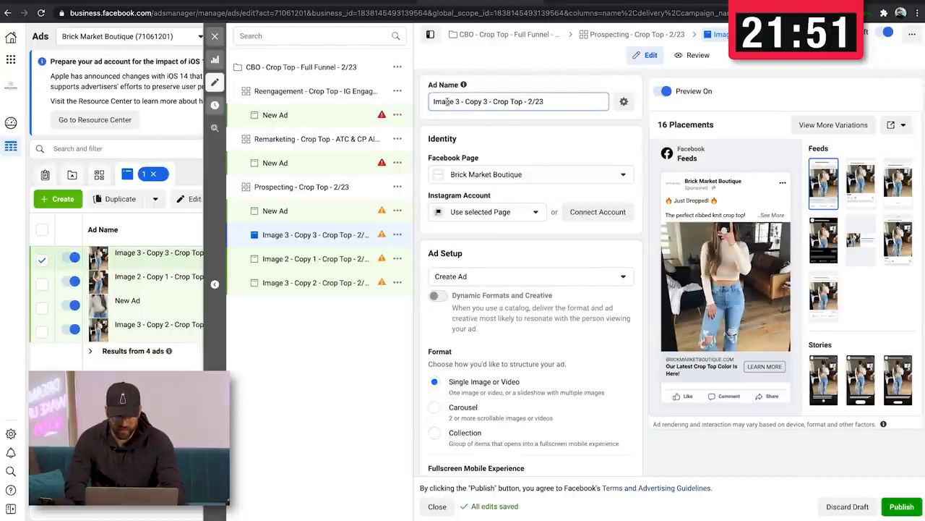
text(Carou)
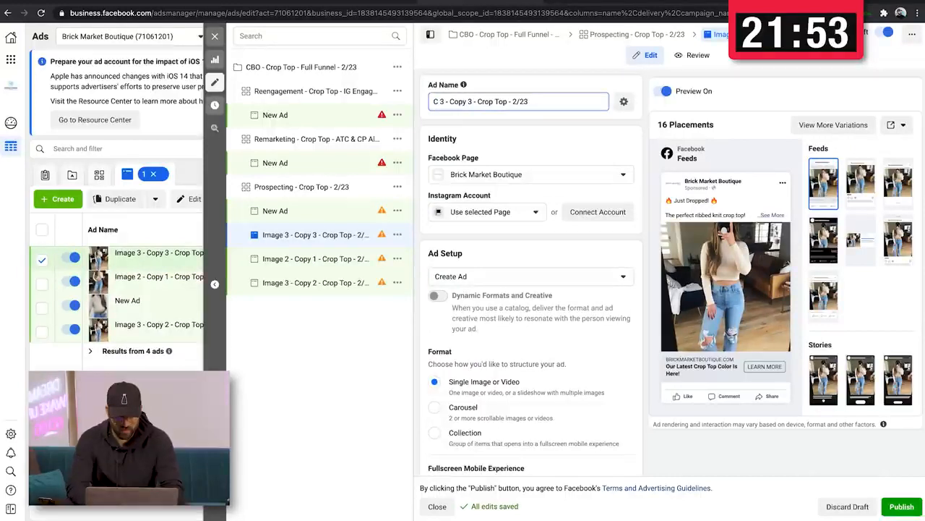
text(sel)
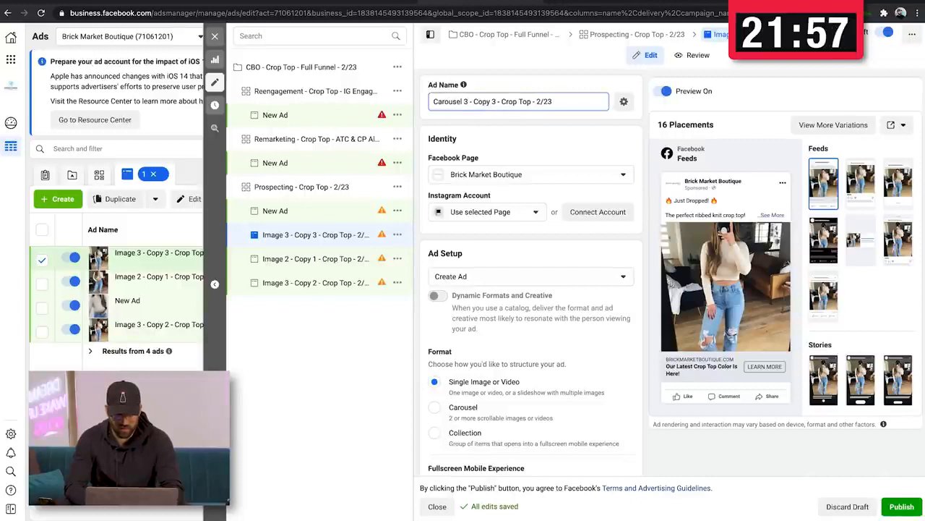
double_click(494, 101)
text(1)
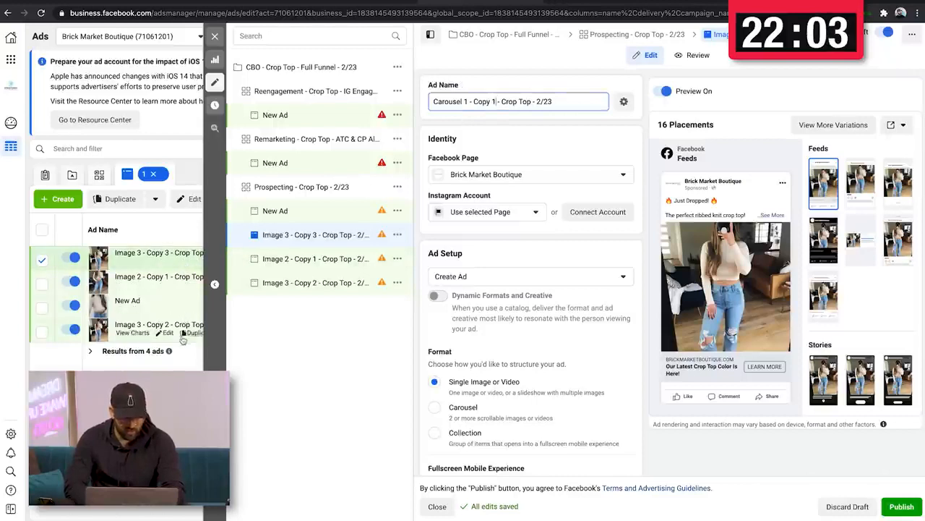
Rename the original Image 3 ad as "Image 3 - Copy 1 - Crop Top - 2/23"
click(315, 282)
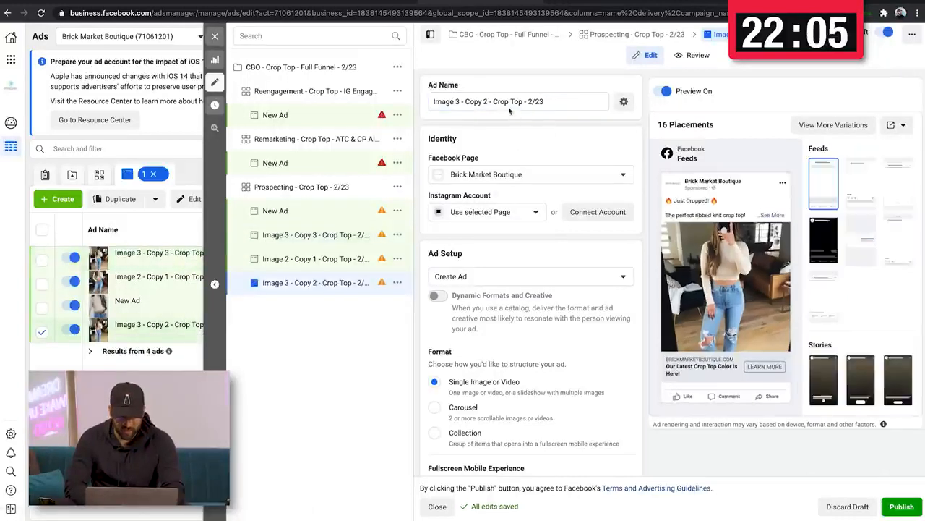
double_click(486, 101)
text(1)
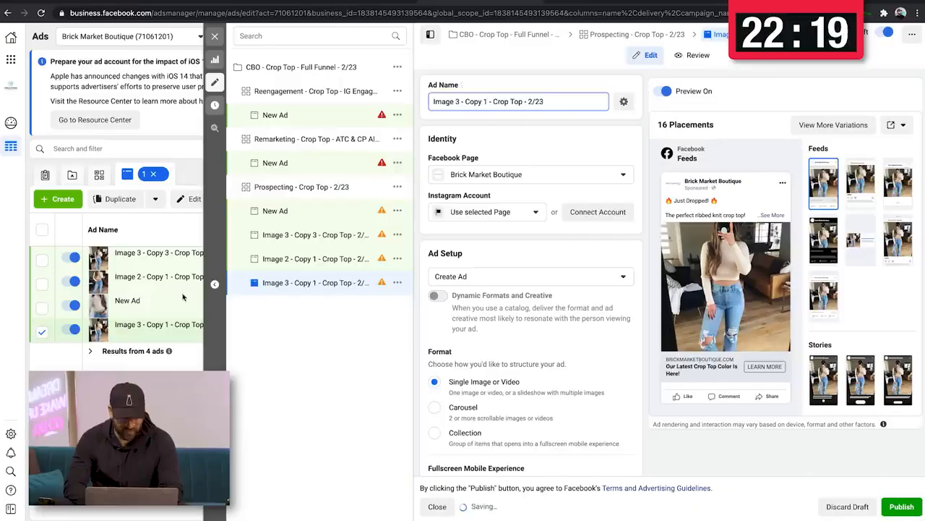
click(149, 325)
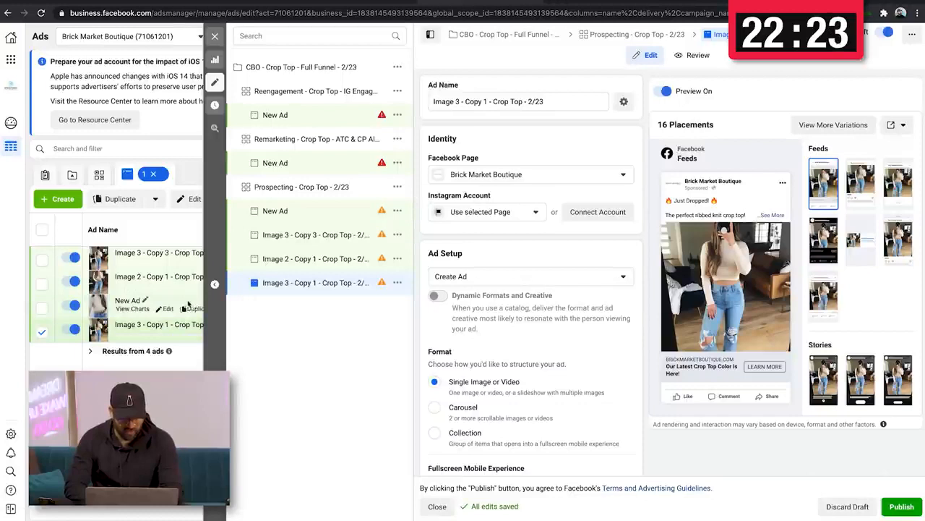
Rename the "Image 3 - Copy 3" ad as "Carousel 3 - Copy 1 - Crop Top - 2/23"
click(177, 268)
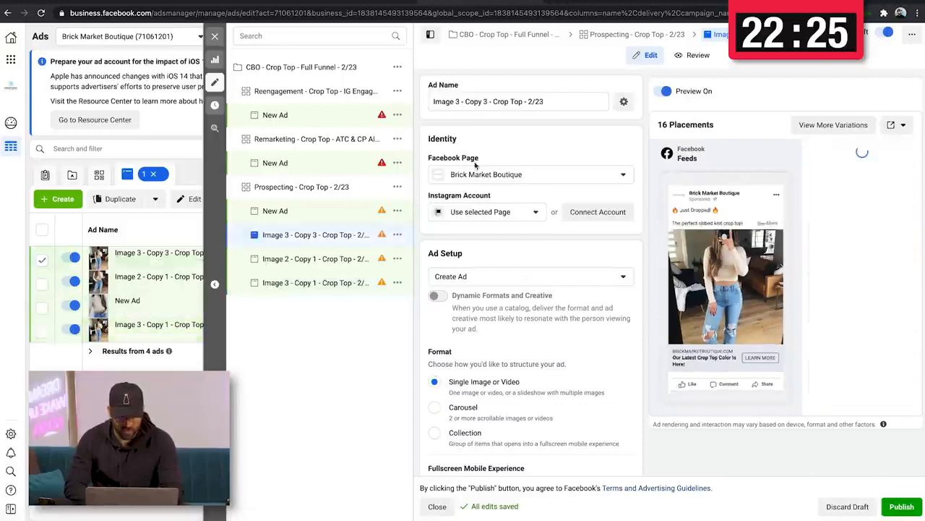
click(487, 100)
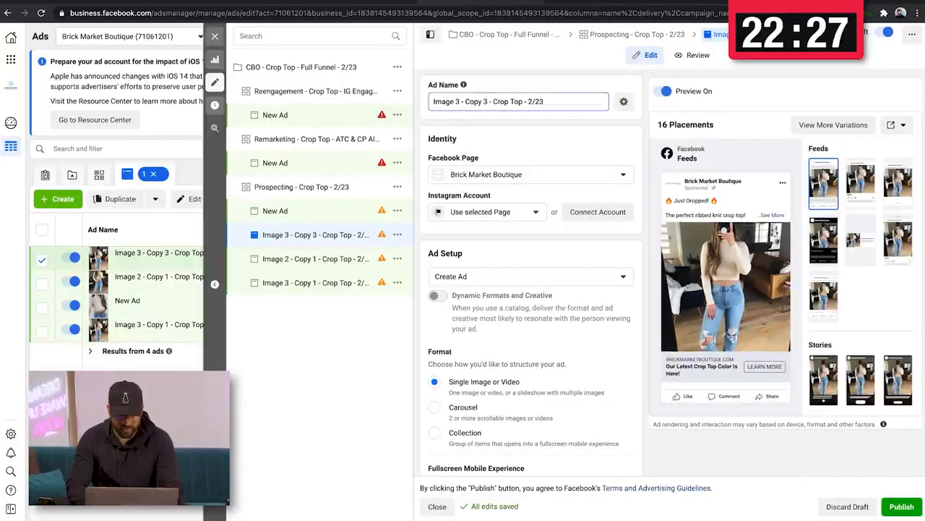
key(BackSpace)
text(1)
double_click(446, 101)
text(Carousel)
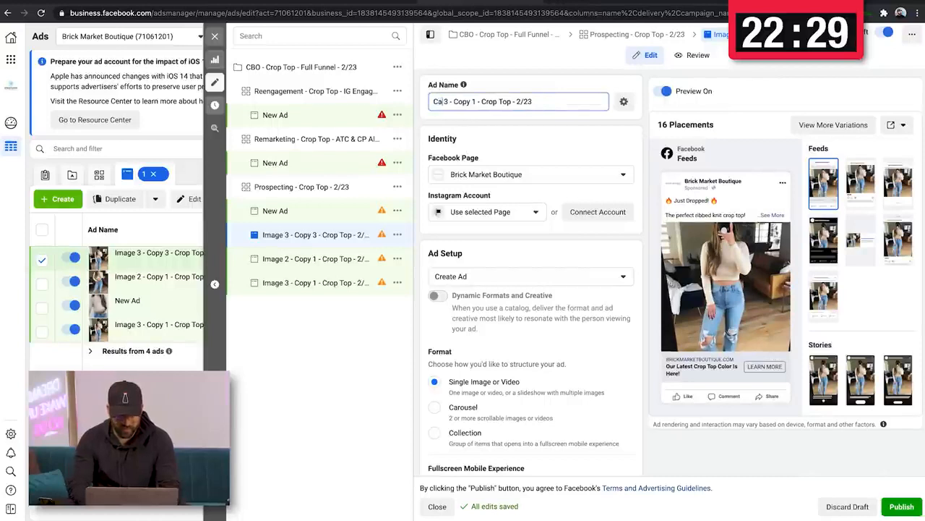
click(477, 125)
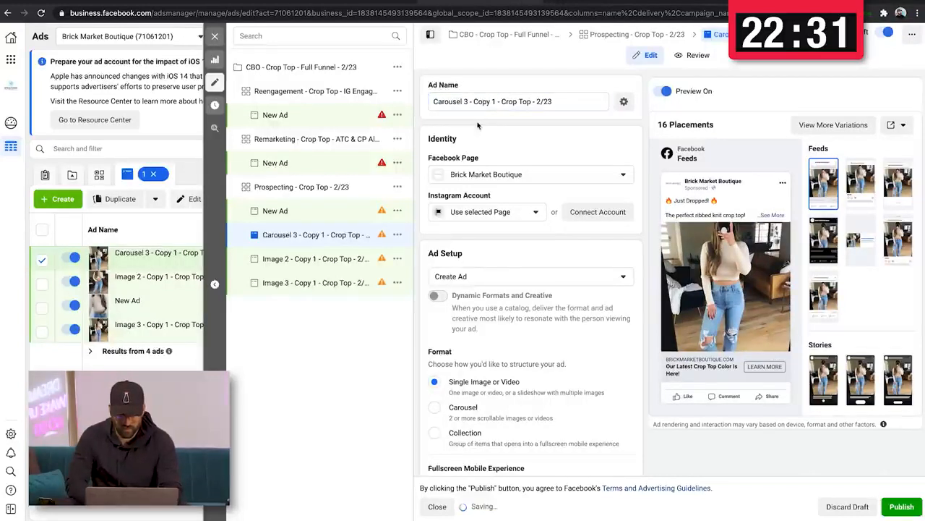
scroll(477, 125, down, 2)
scroll(478, 124, down, 5)
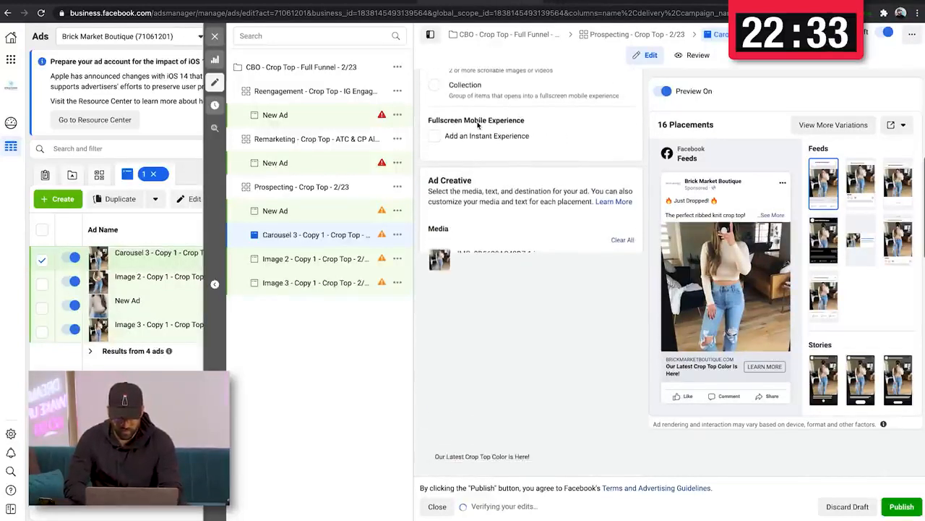
Switch the Carousel 3 ad's format to Carousel and choose IMG_0E85DE043392-1.jpeg as the first card's image
scroll(491, 205, up, 2)
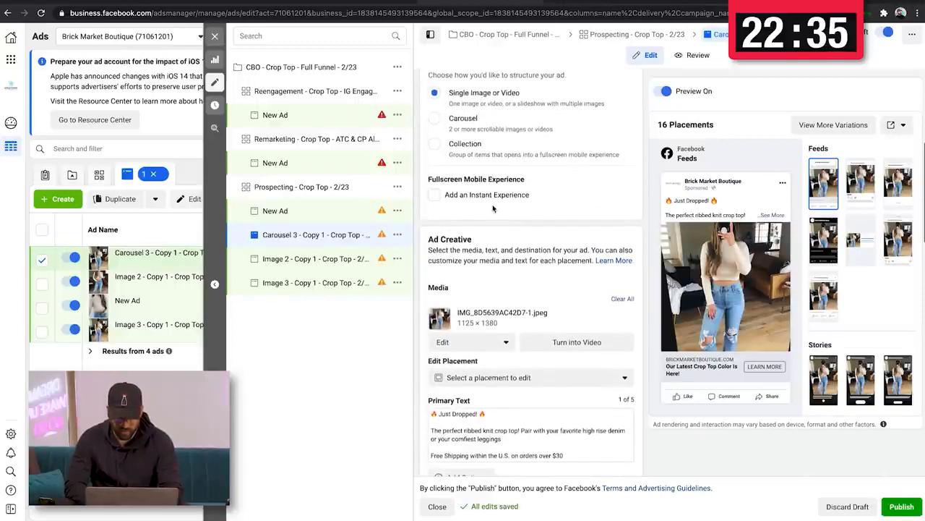
click(488, 121)
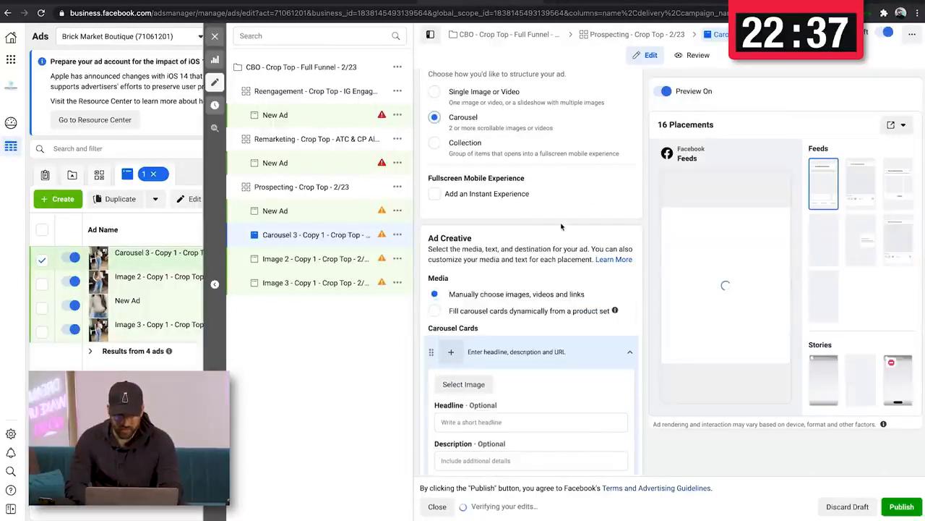
scroll(563, 229, down, 1)
scroll(564, 229, down, 1)
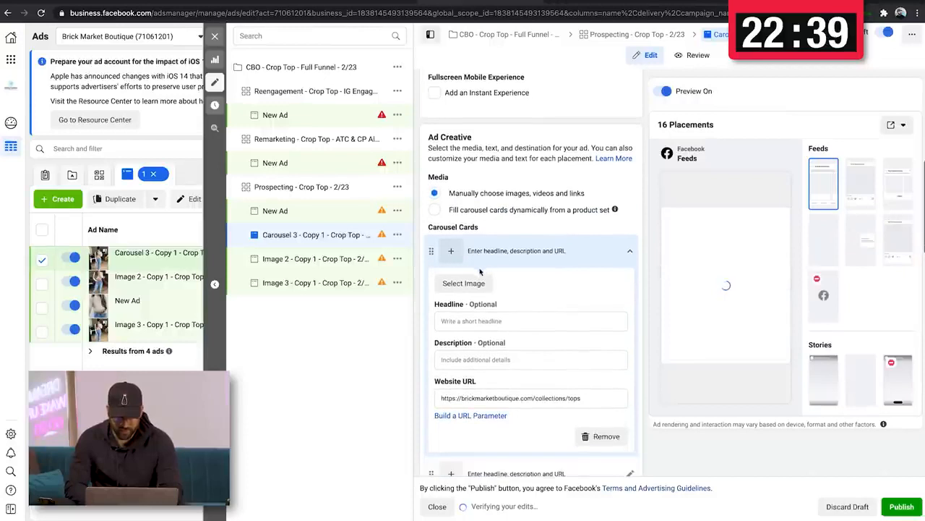
click(464, 283)
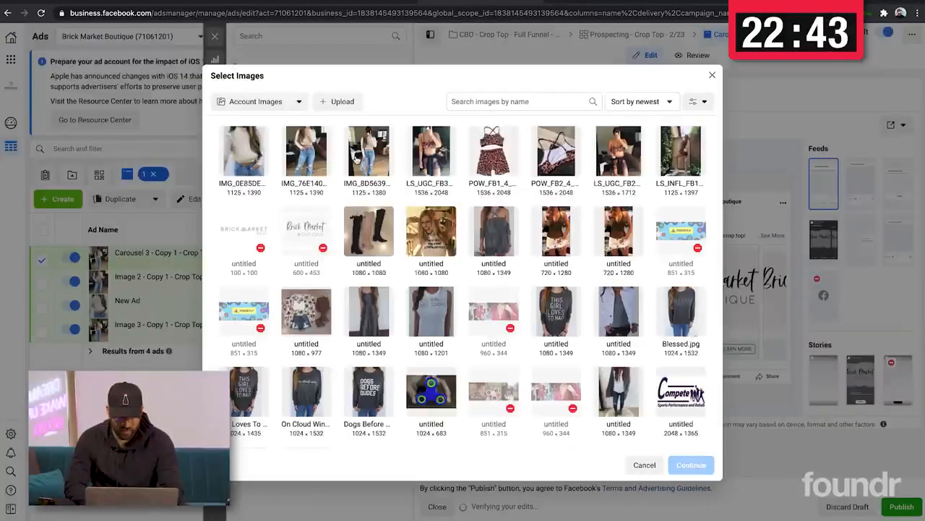
click(356, 158)
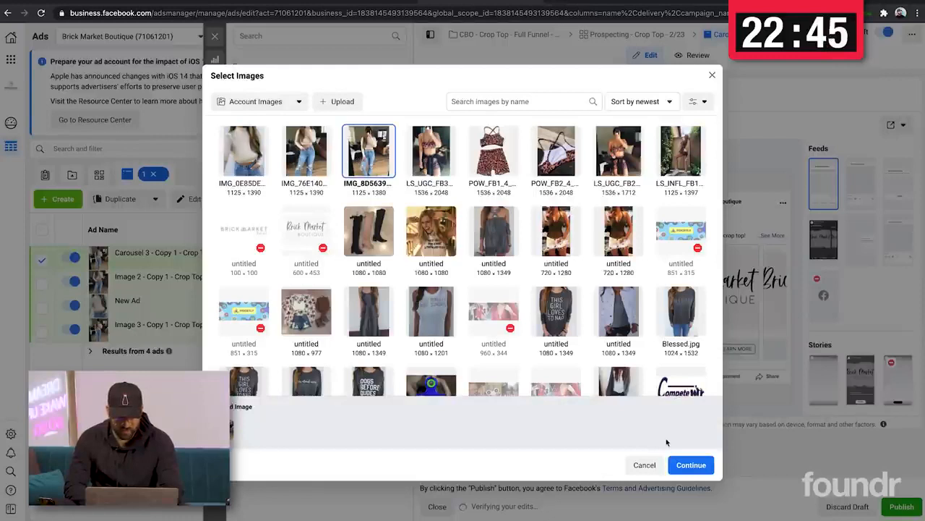
click(242, 152)
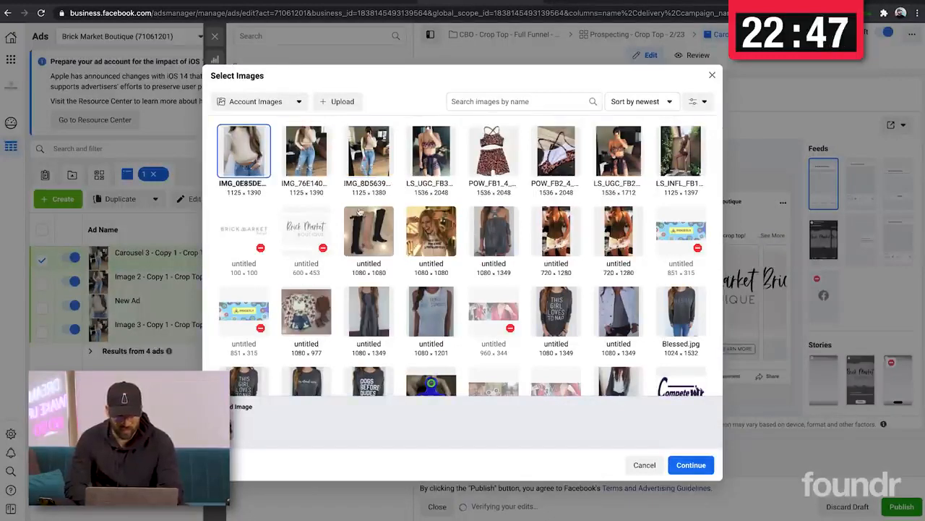
click(691, 466)
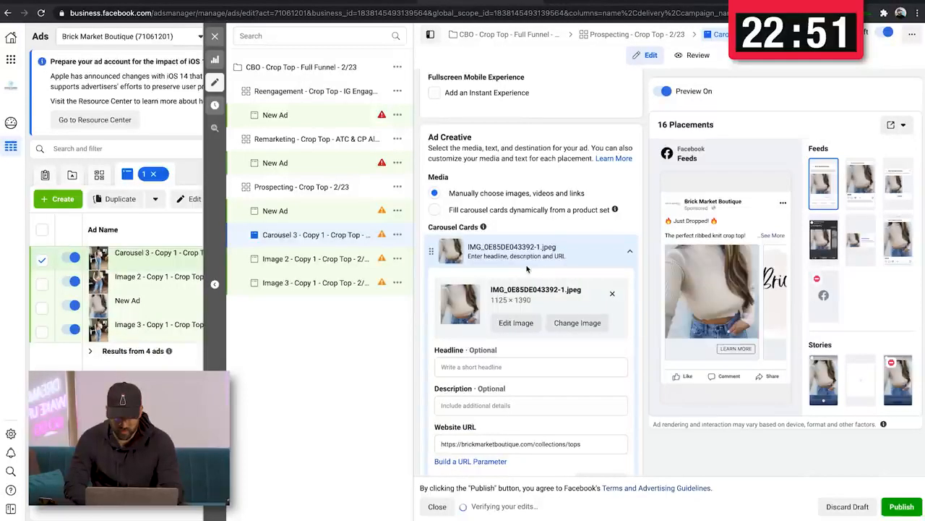
Choose the account image IMG_76E140AFE7F1-1.jpeg for the second carousel card
scroll(540, 362, down, 3)
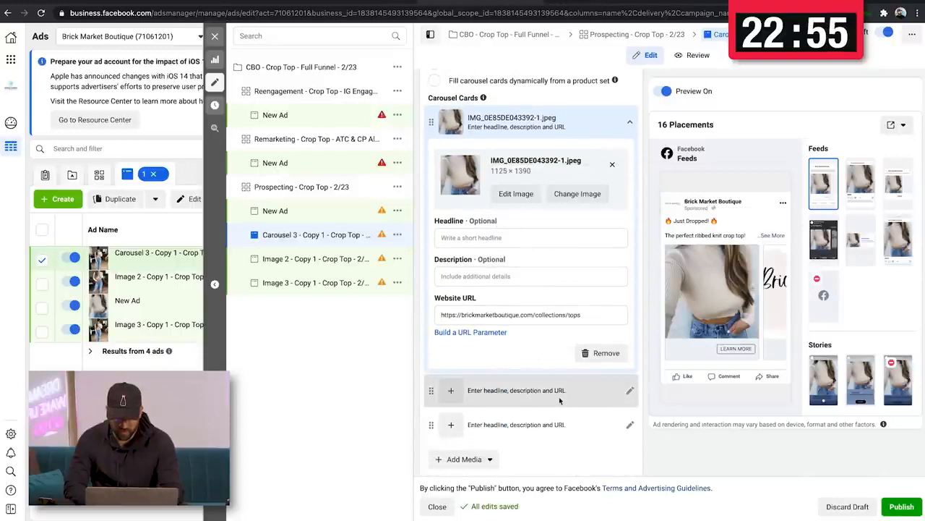
click(559, 400)
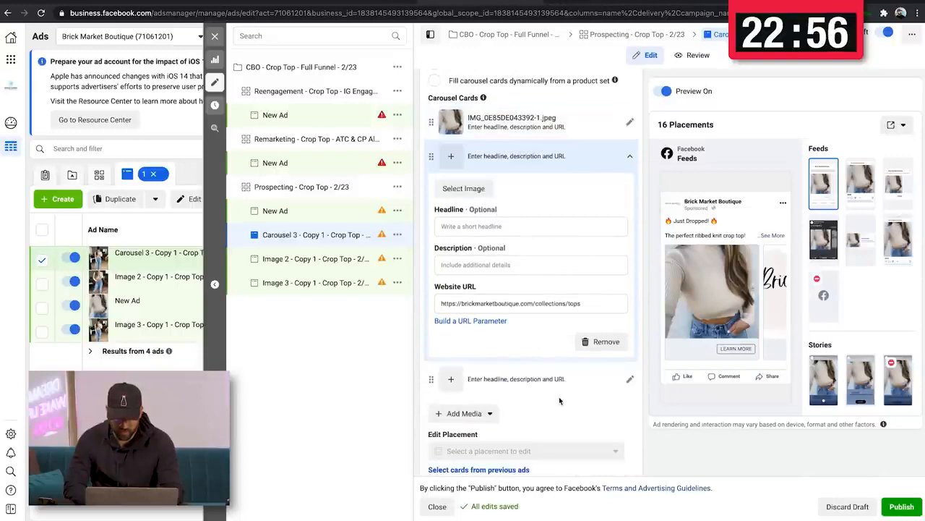
click(474, 159)
click(456, 158)
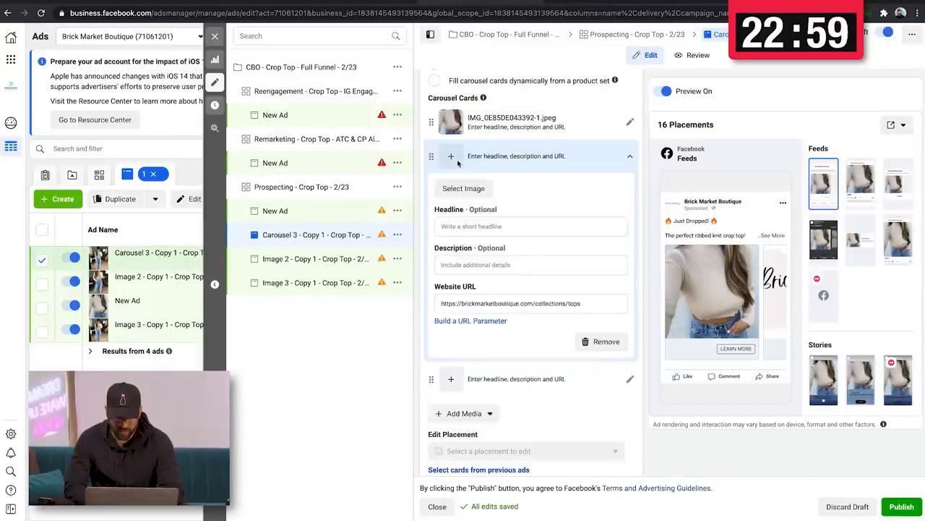
click(453, 161)
click(454, 161)
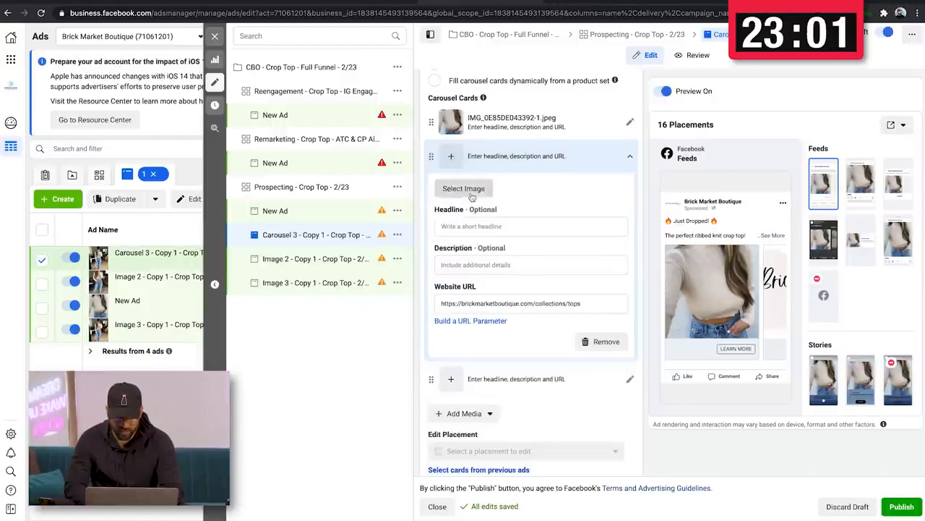
click(471, 197)
click(306, 152)
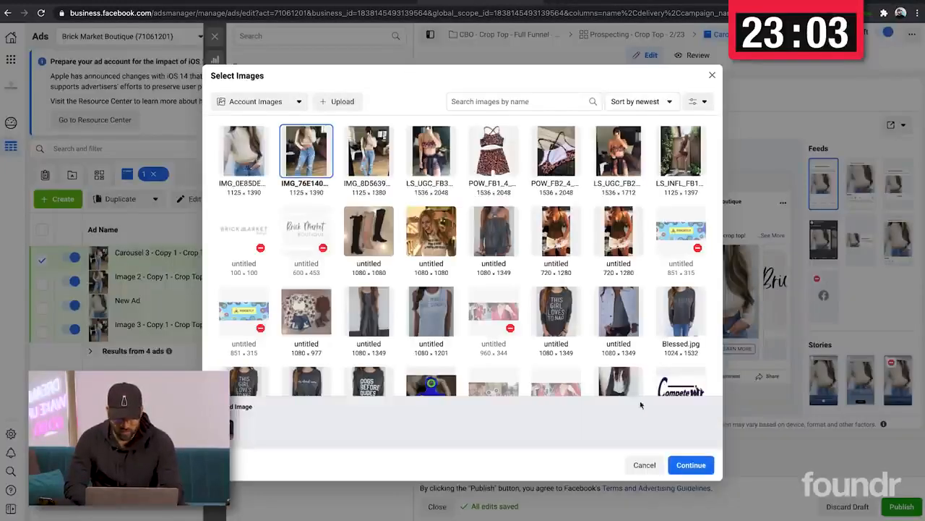
click(691, 465)
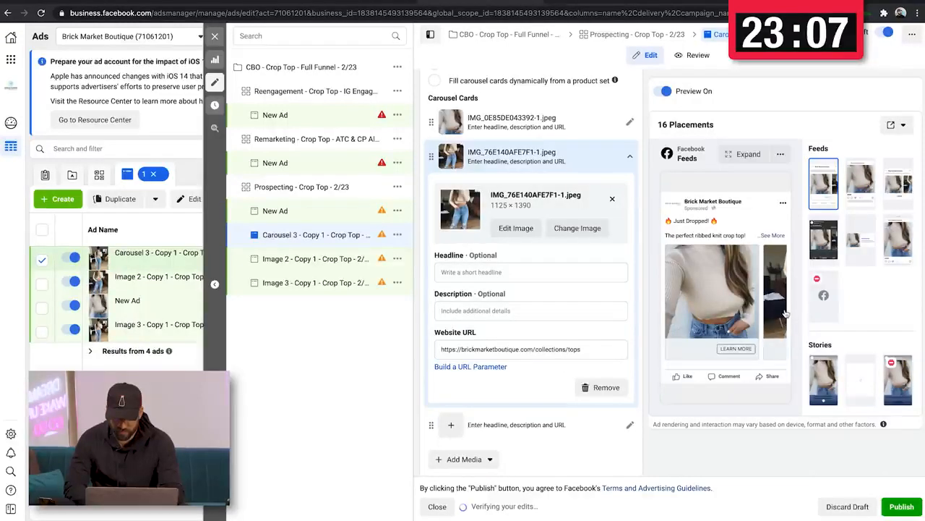
Choose the account image IMG_8D5639AC42D7-1.jpeg for the third carousel card
scroll(477, 385, down, 2)
click(477, 390)
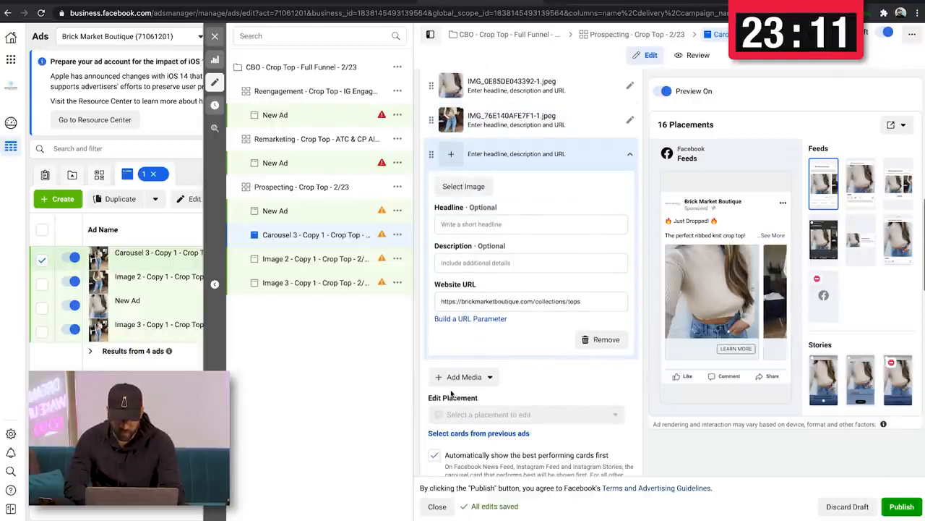
click(472, 186)
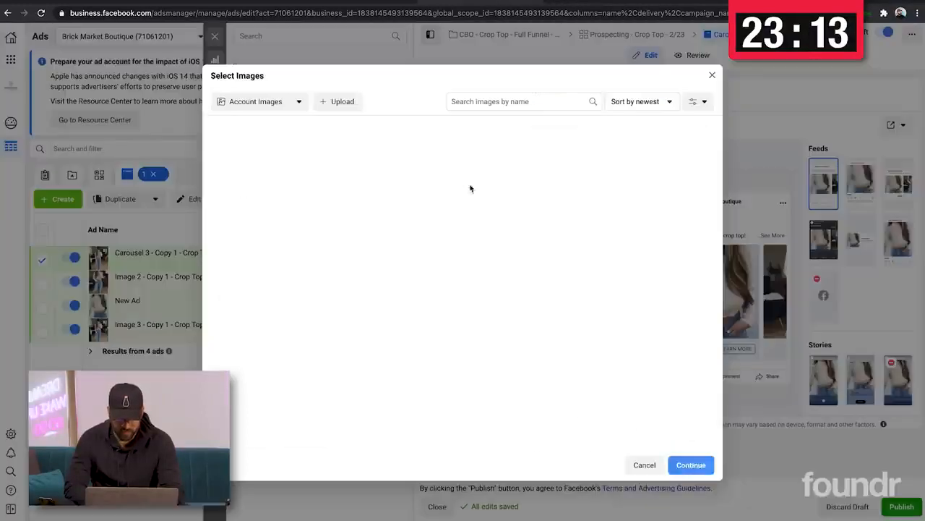
click(368, 152)
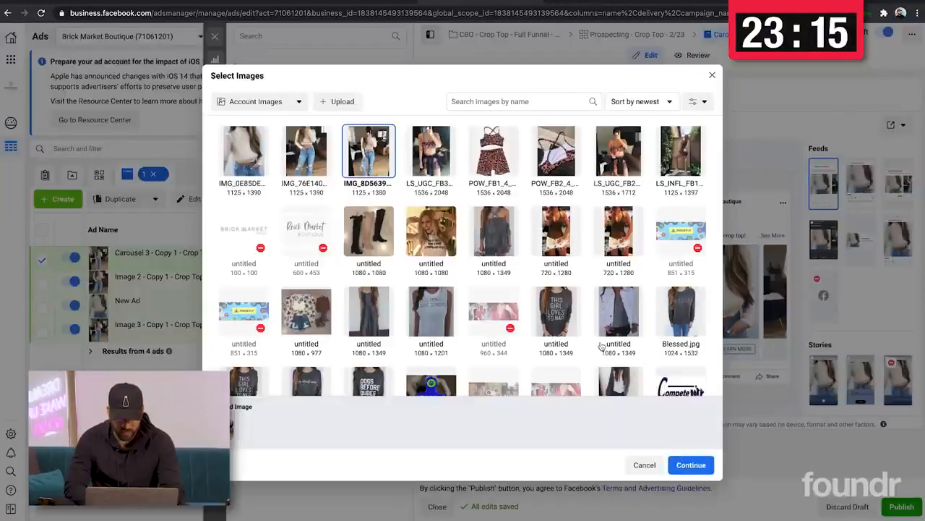
click(691, 465)
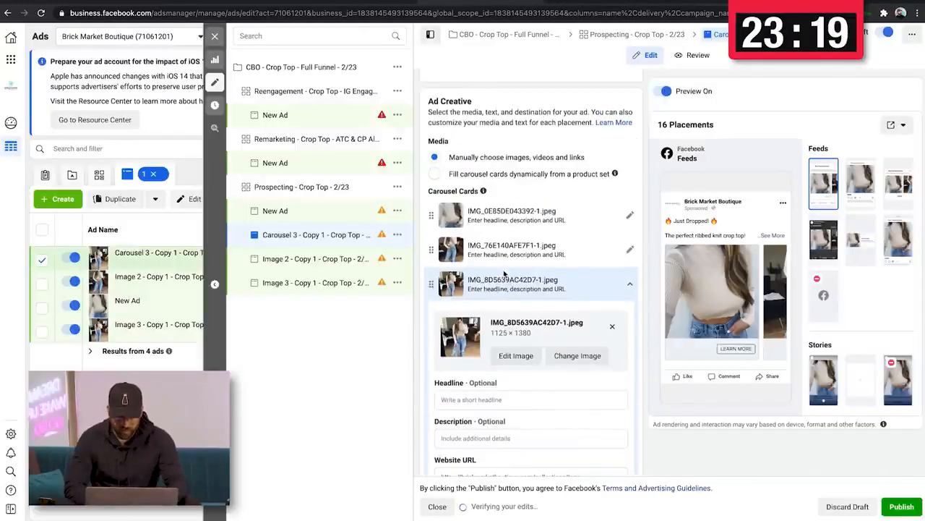
Enter "Cropped and Cute" as the headline of the first carousel card
scroll(535, 246, up, 2)
click(576, 215)
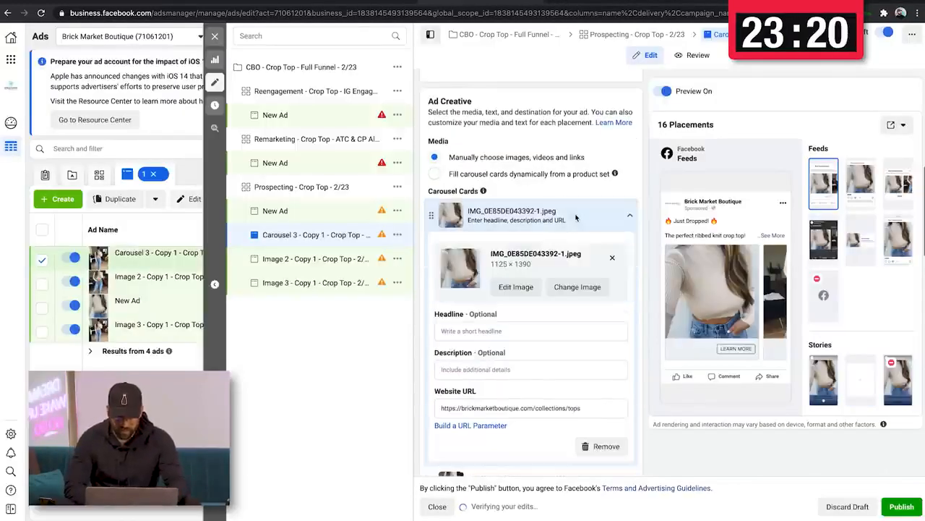
click(491, 332)
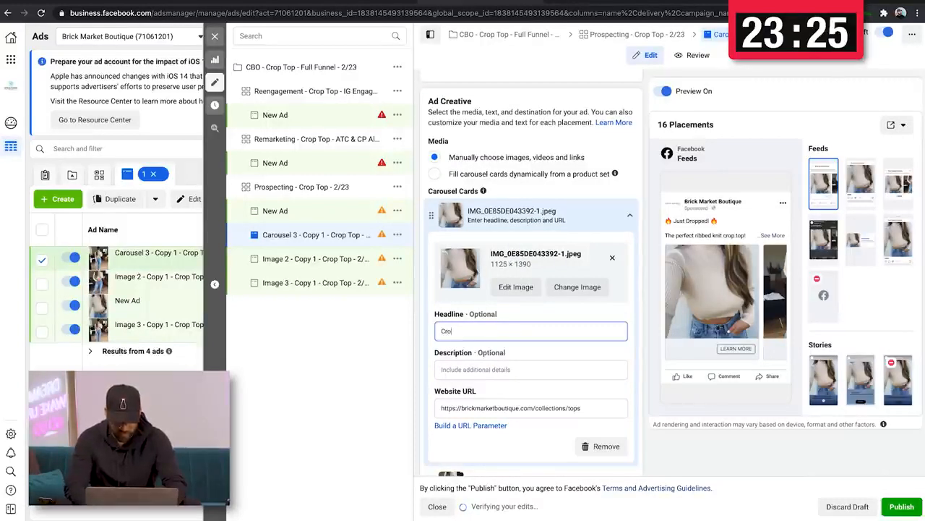
text(Cropped and Cu)
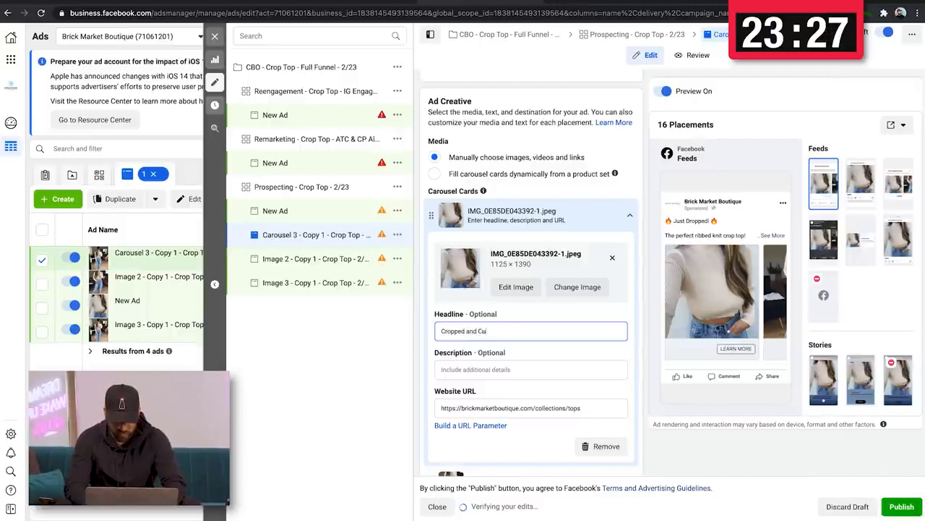
text(te)
Enter "Pair with your favorite Jeans!" as the headline of the second carousel card
scroll(475, 407, down, 2)
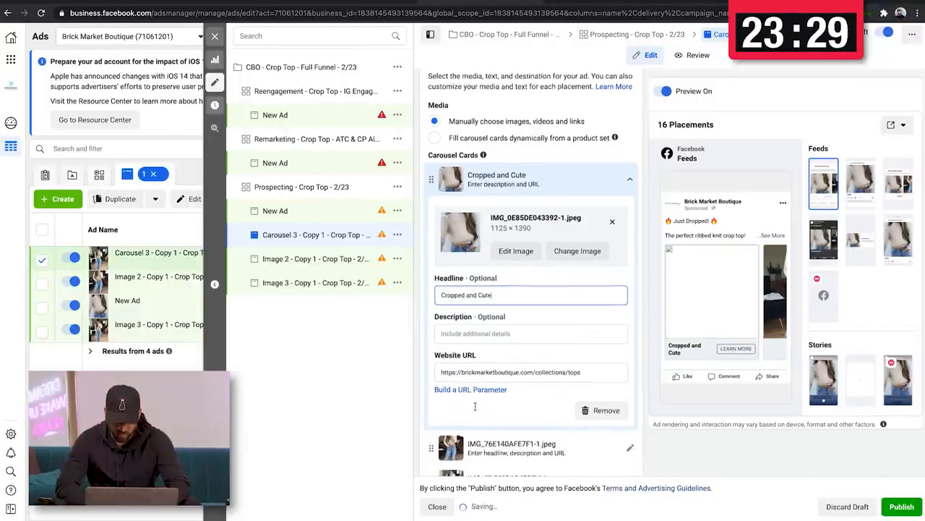
click(521, 405)
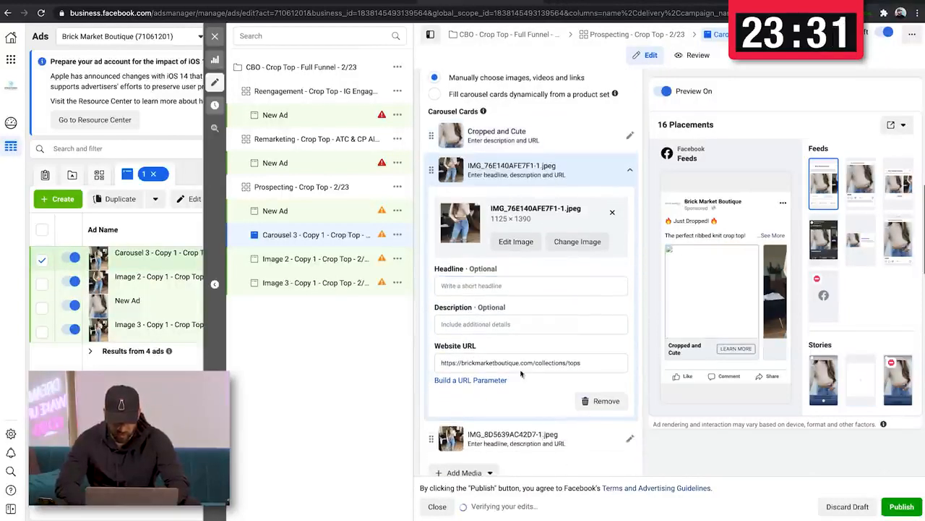
click(505, 285)
text(Jeans )
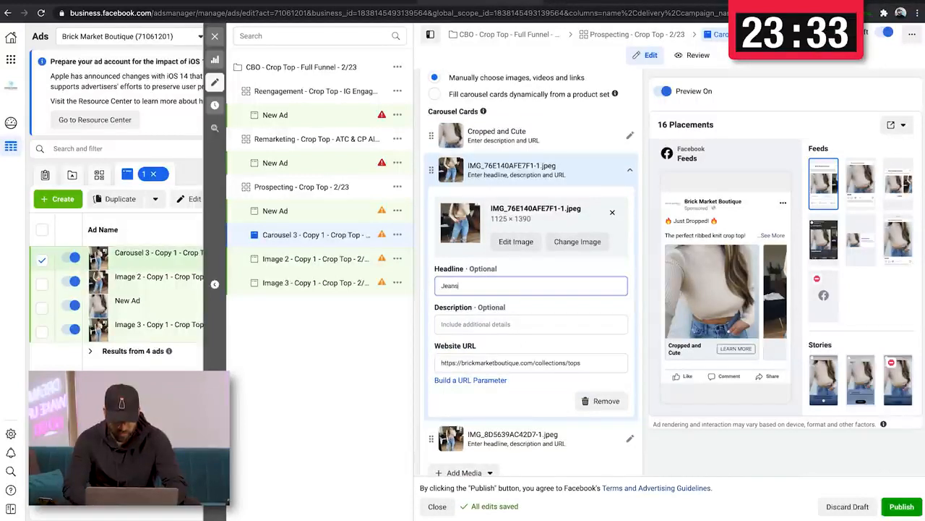
text(Or)
key(BackSpace)
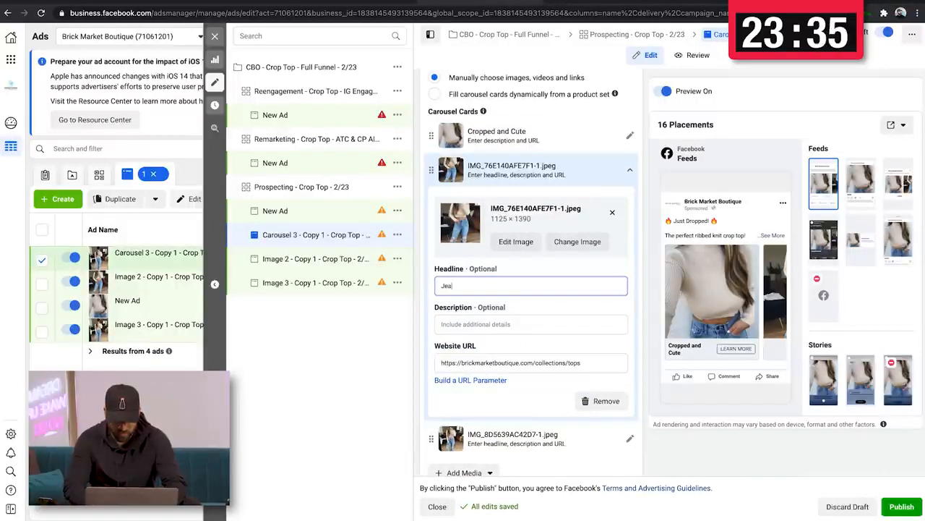
text(Pe)
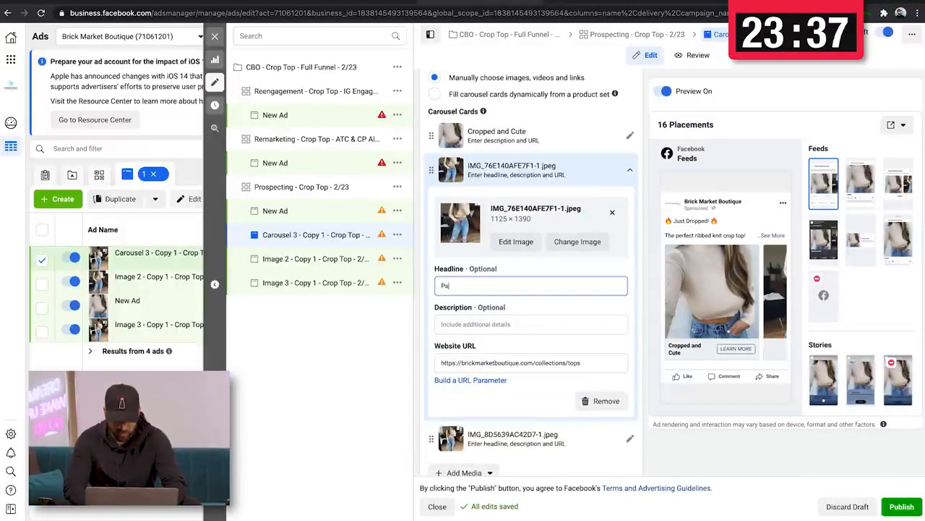
text(ir with)
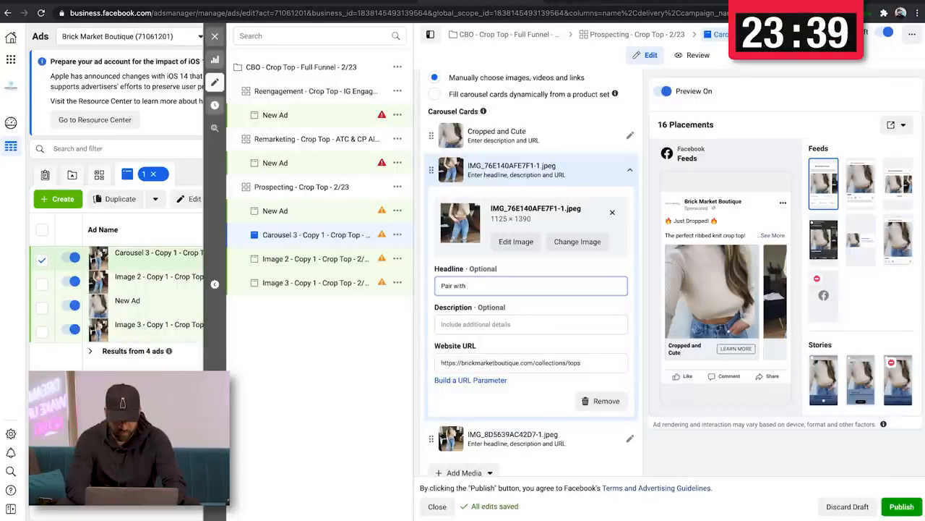
text( your favorite)
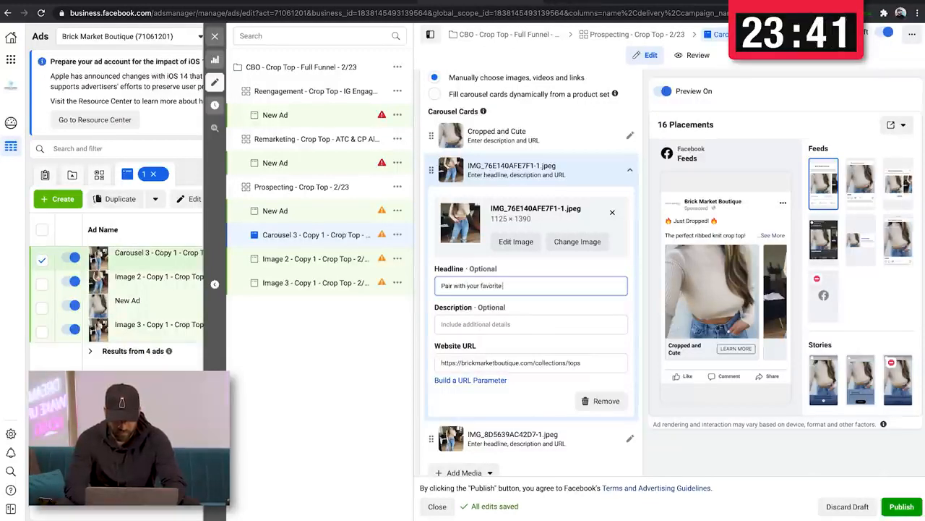
text( Jeans!)
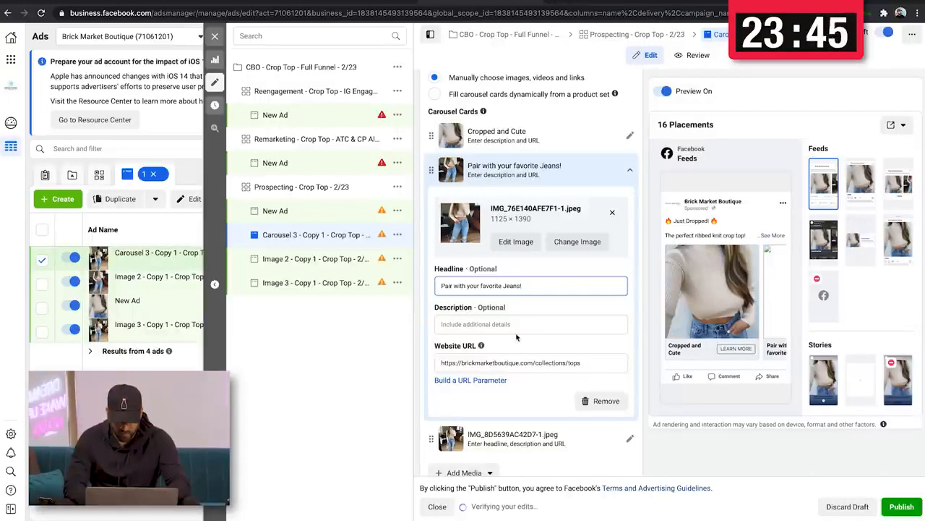
Enter "Your style your way!" as the headline of the third carousel card
scroll(460, 345, down, 1)
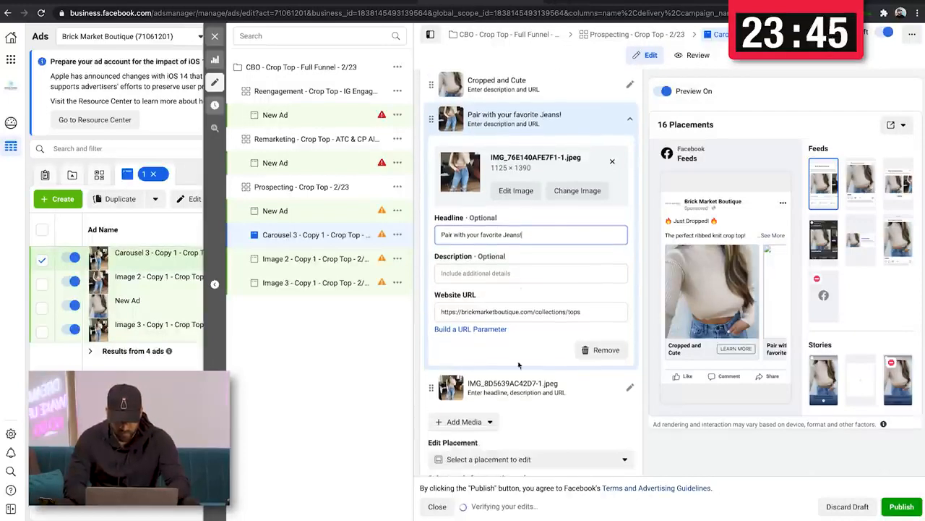
click(576, 392)
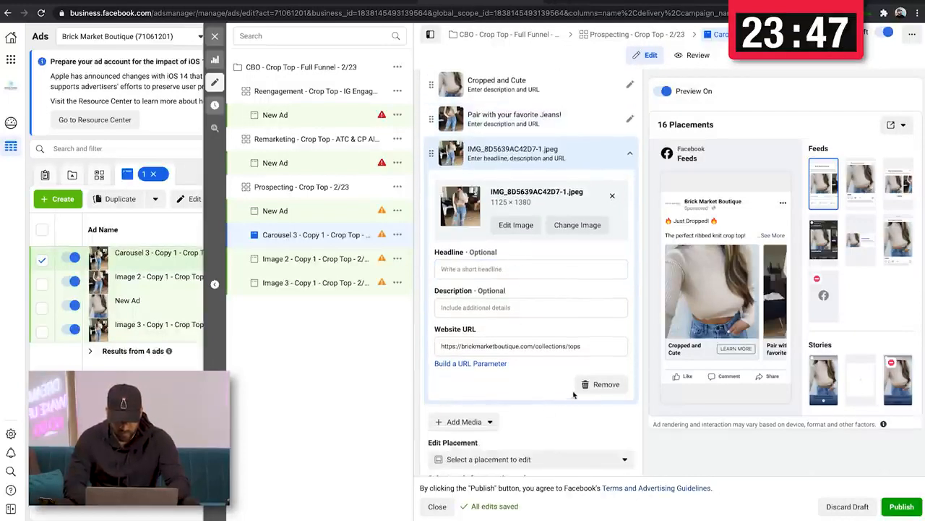
click(492, 268)
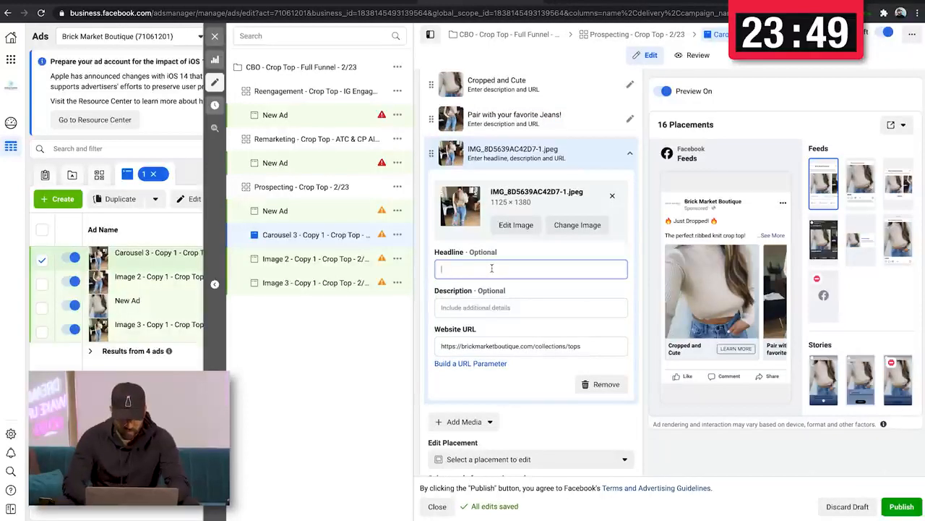
text(You)
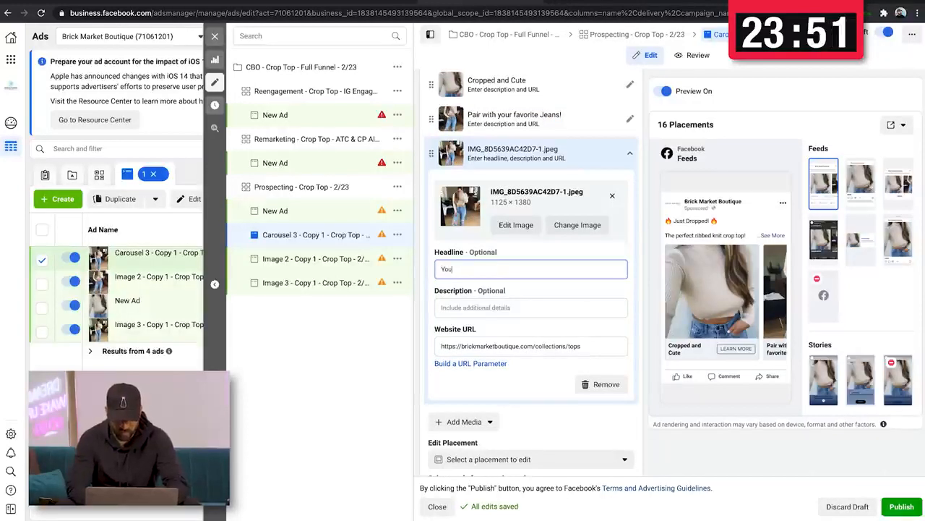
text(r style)
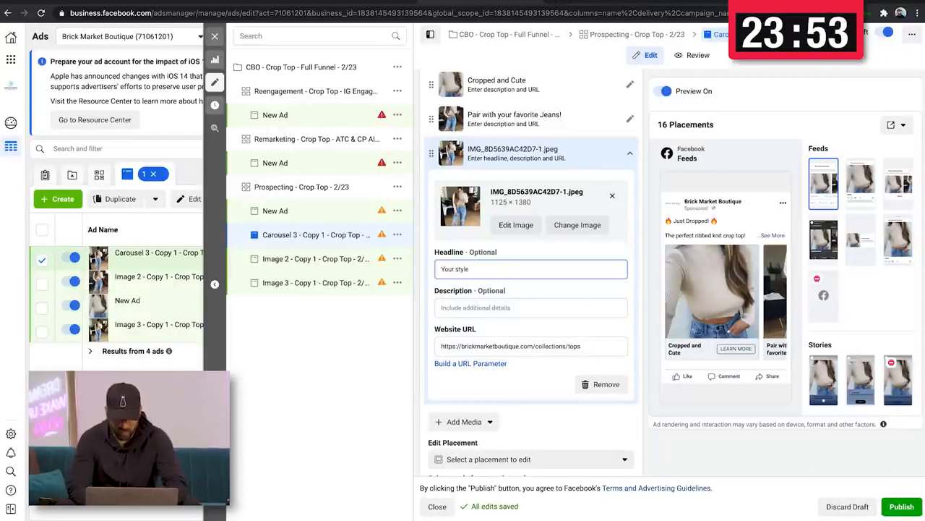
text( your way!)
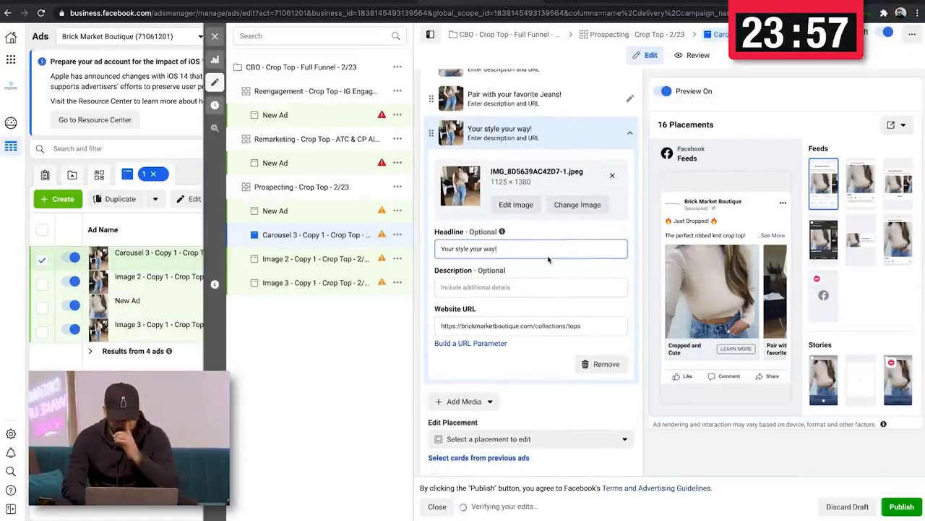
scroll(548, 259, down, 4)
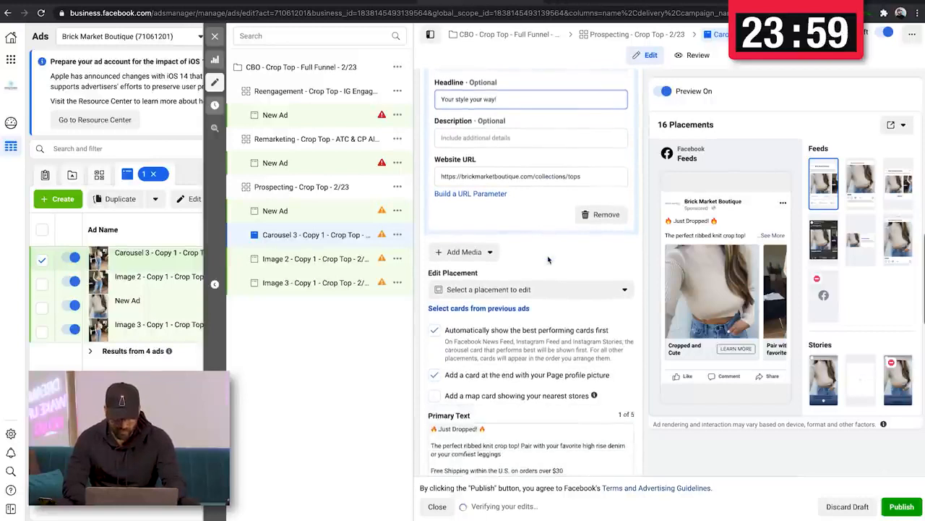
Rename the Prospecting ad set's remaining New Ad as "Image 1 - Copy 1"
scroll(548, 259, down, 2)
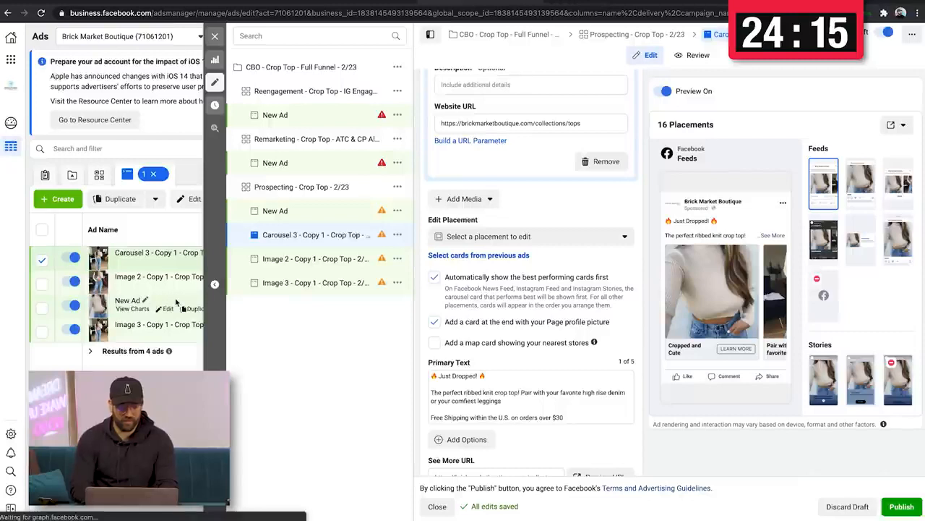
click(176, 303)
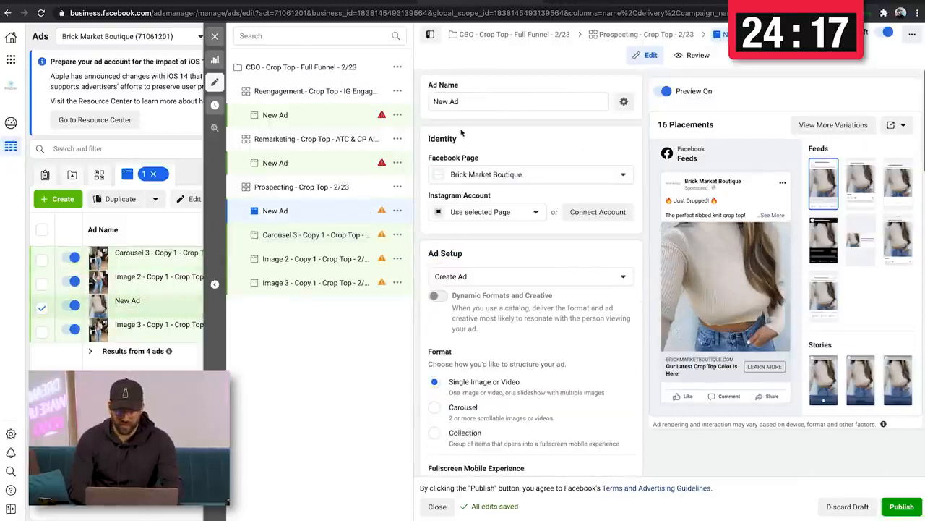
triple_click(444, 102)
text(Imge )
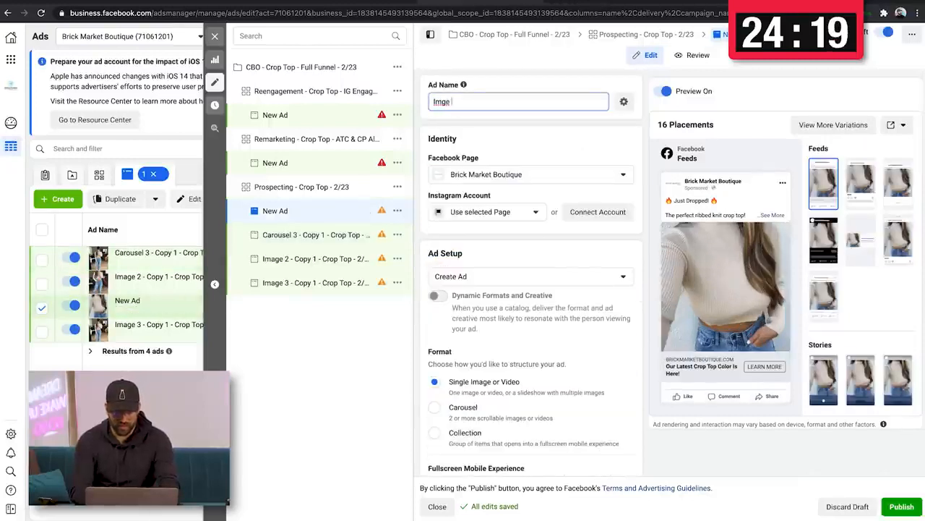
text(1)
key(BackSpace)
key(BackSpace)
key(BackSpace)
key(BackSpace)
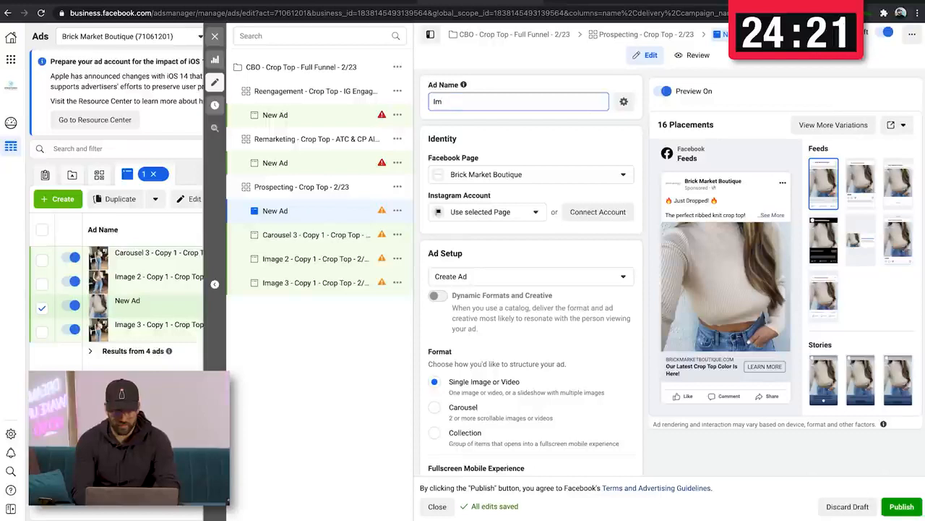
text(age 1 - Co)
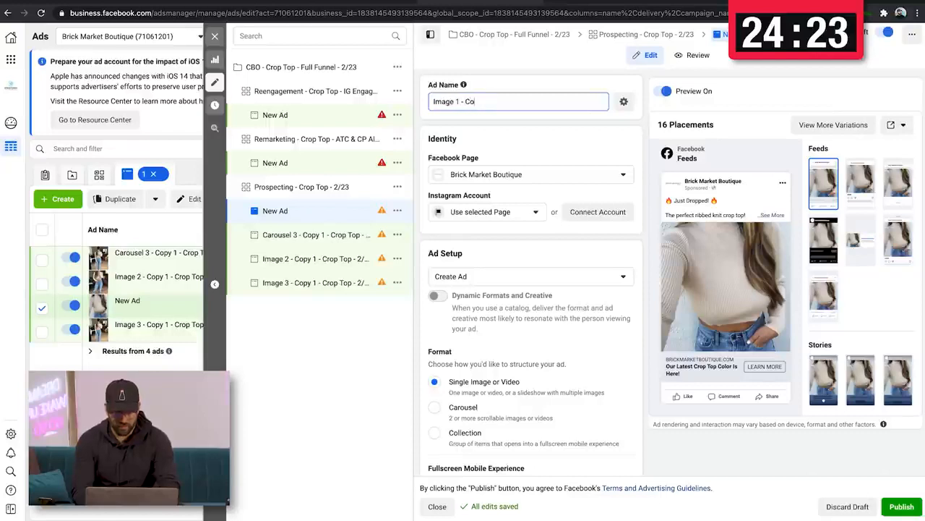
text(py 1)
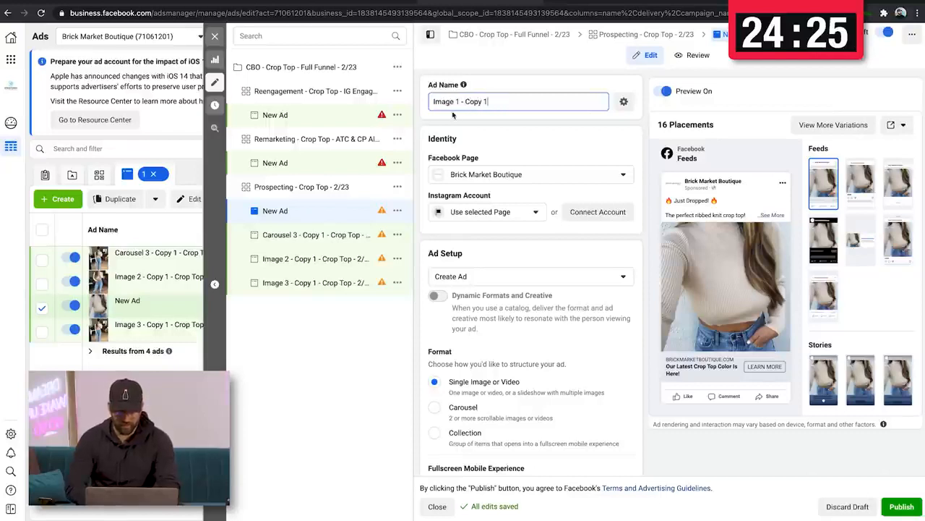
click(461, 126)
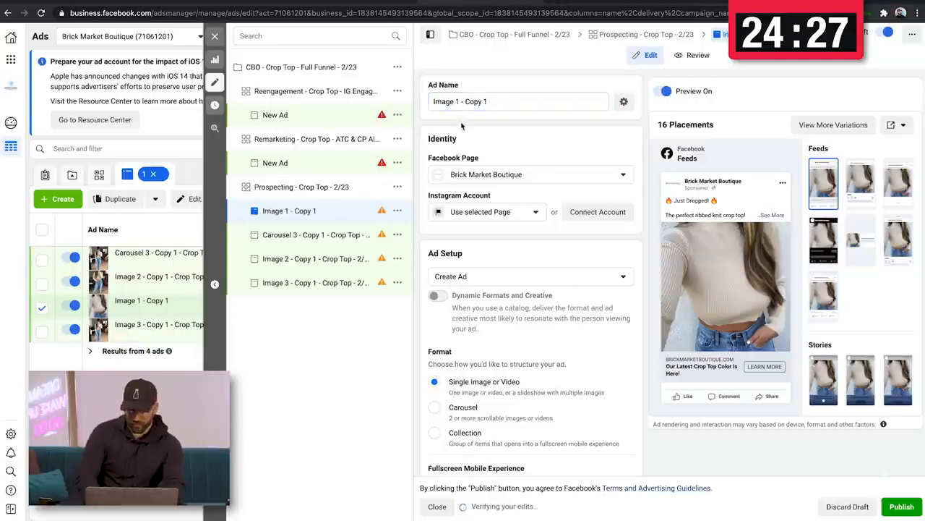
Close the ad editor and extend the Image 1 ad's name to "Image 1 - Copy 1 - Crop Top - 2/23", saving it to draft
click(215, 36)
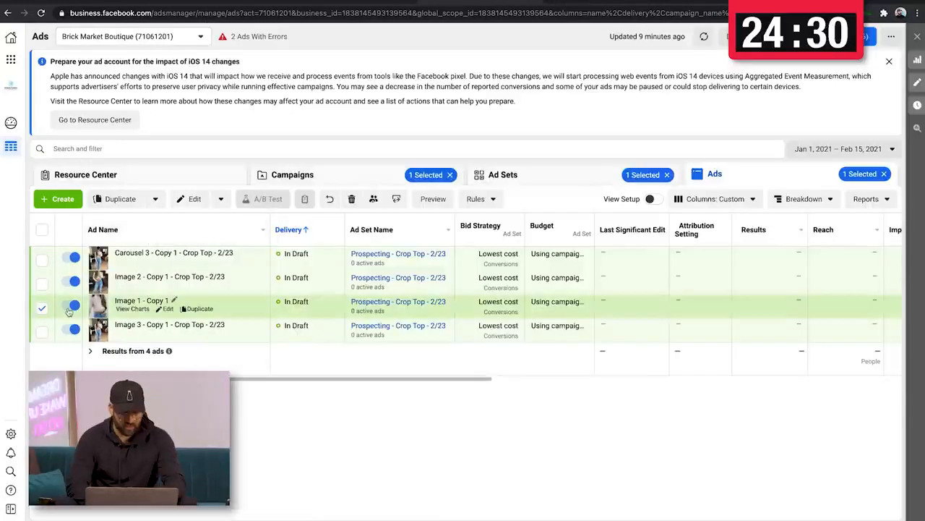
click(174, 301)
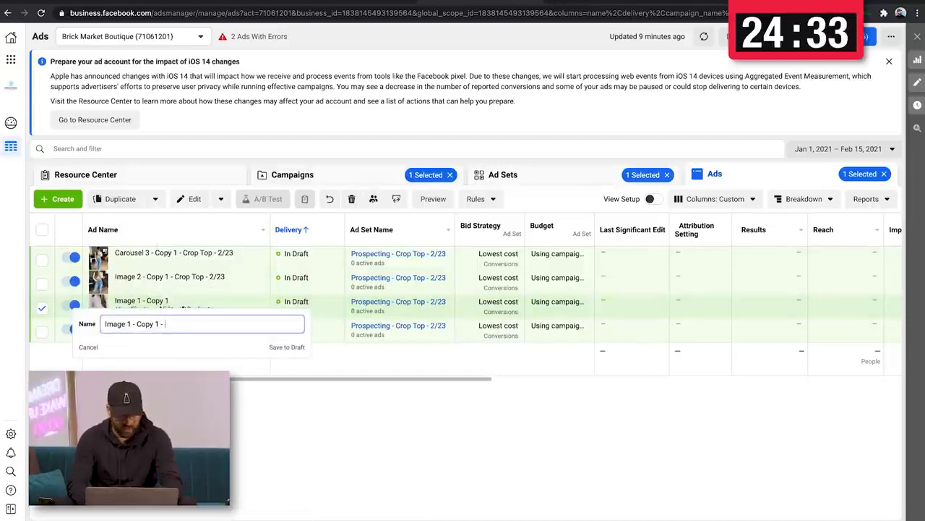
text(- X)
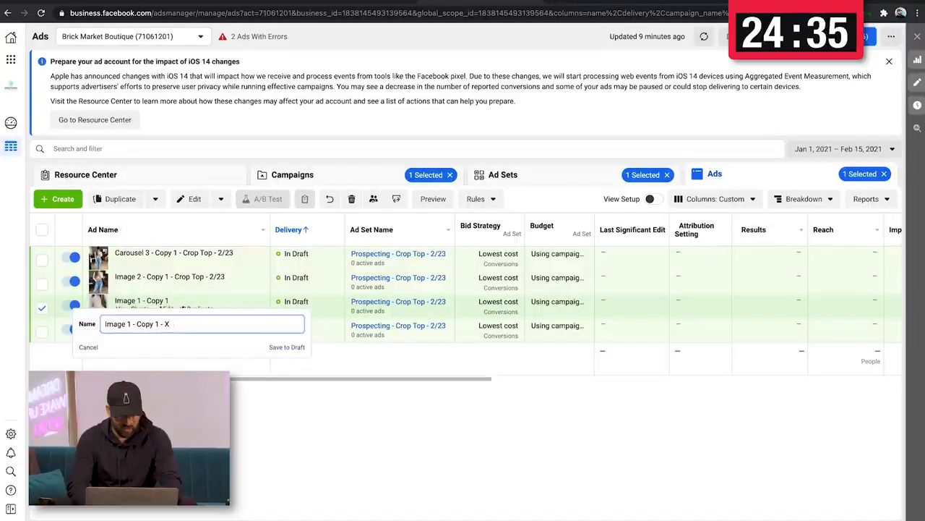
key(BackSpace)
text(Crop To)
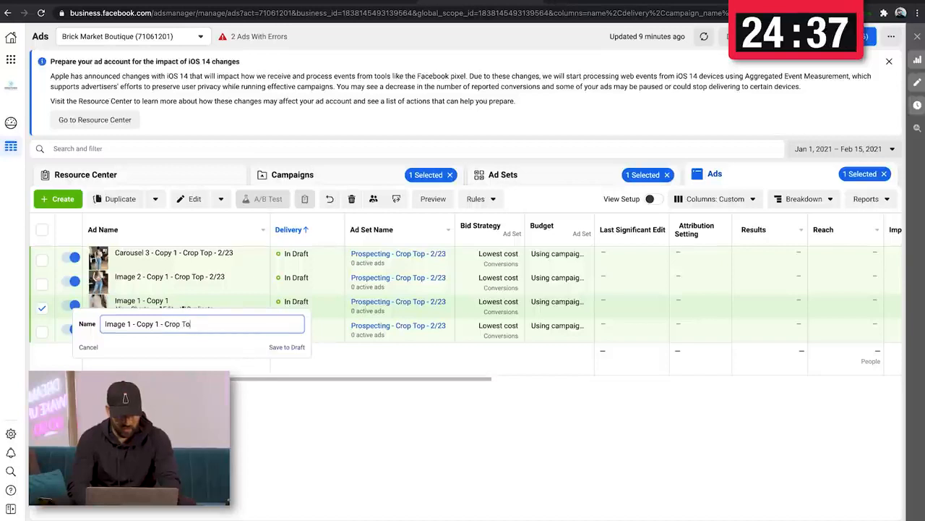
text(p - 2/23)
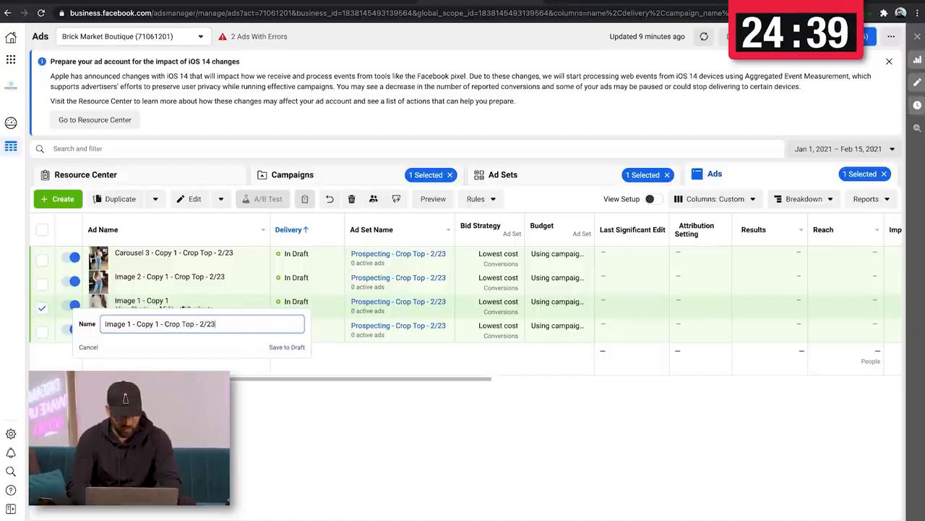
click(279, 347)
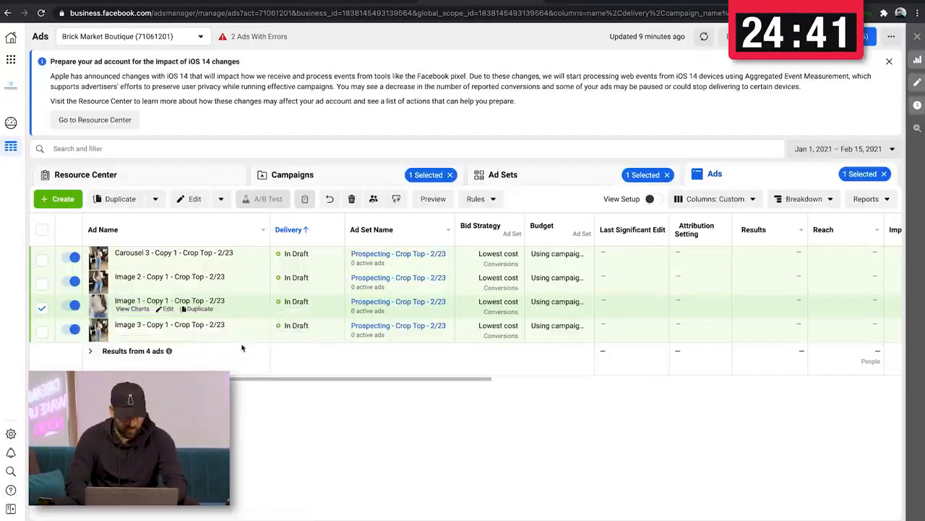
Publish the Carousel 3, Image 2 and Image 3 drafts of the Prospecting ad set, excluding the three drafts listed as New Ad
click(42, 331)
click(42, 283)
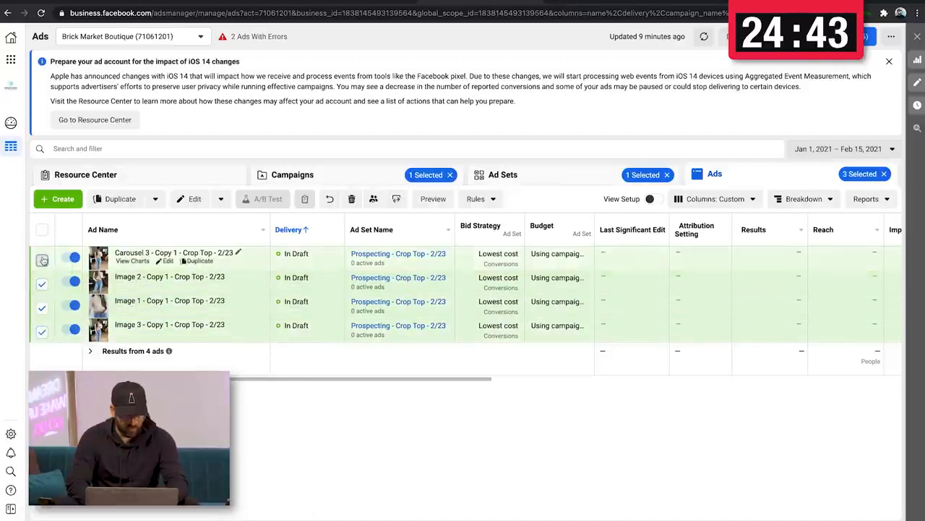
click(42, 259)
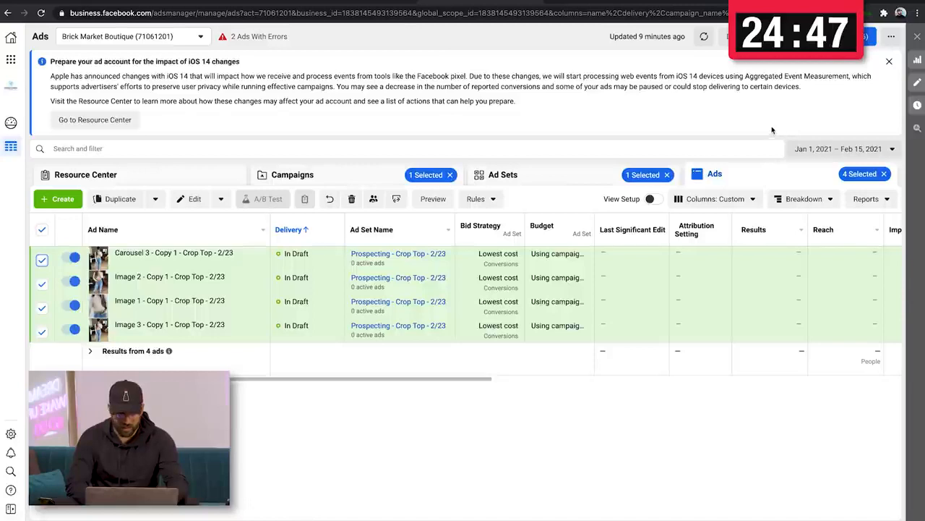
click(835, 36)
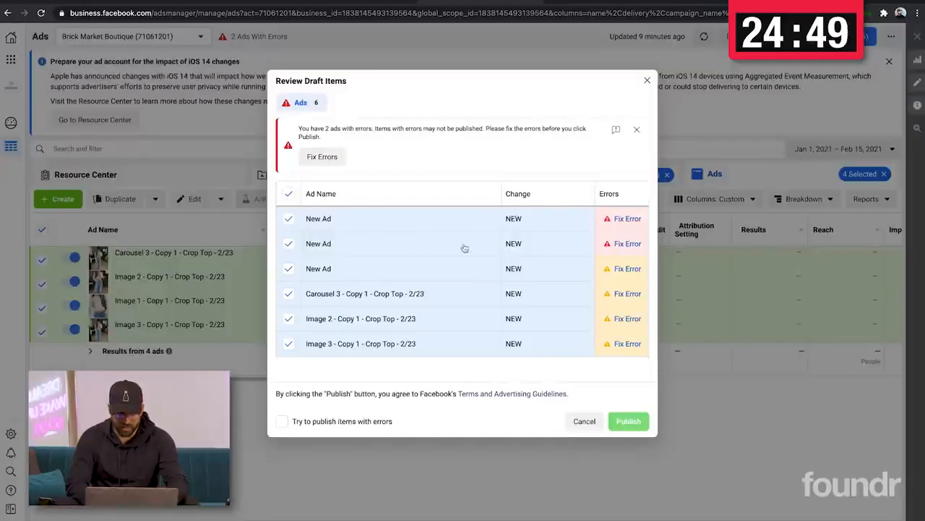
click(288, 218)
click(288, 244)
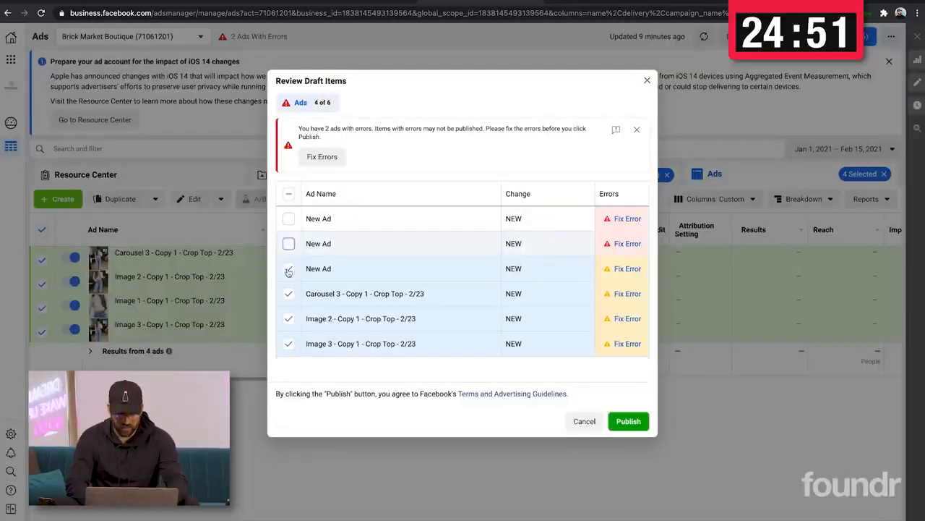
click(289, 268)
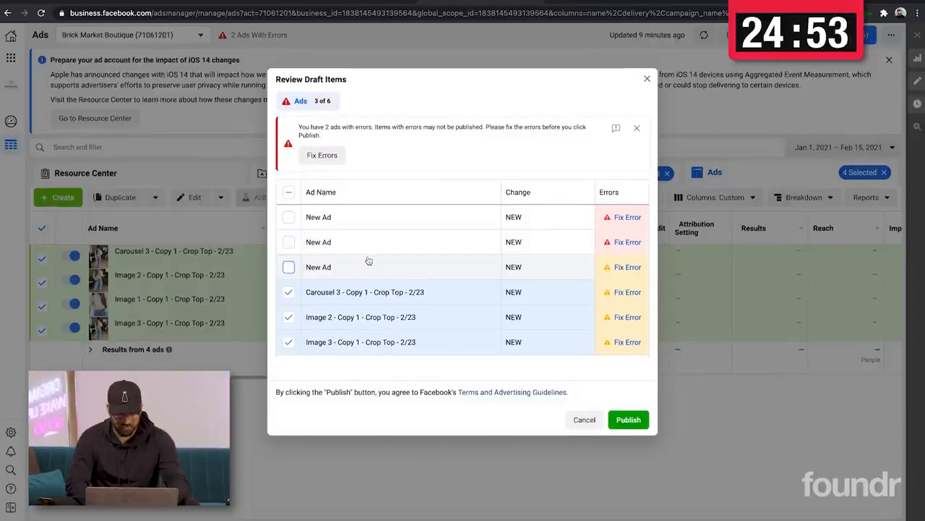
click(628, 420)
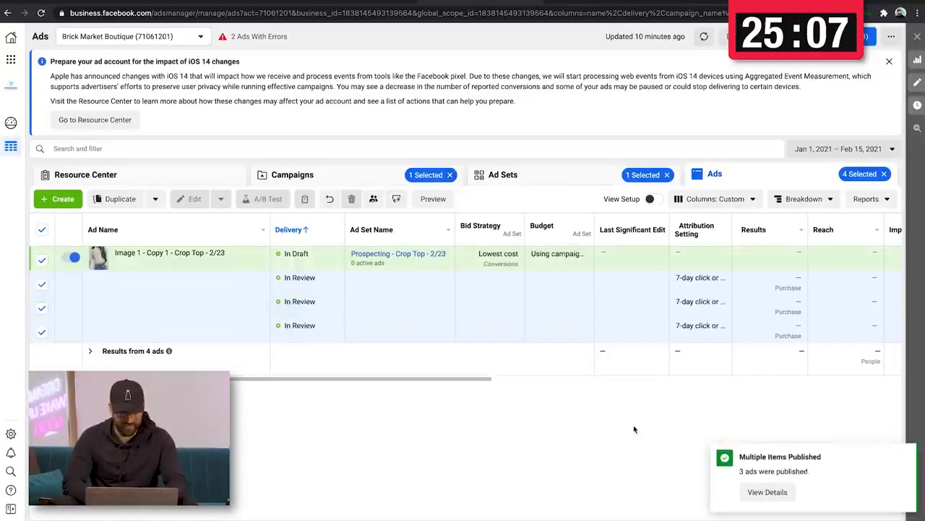
Publish the remaining Image 1 draft of the Prospecting ad set, excluding the two New Ad drafts with errors
click(246, 268)
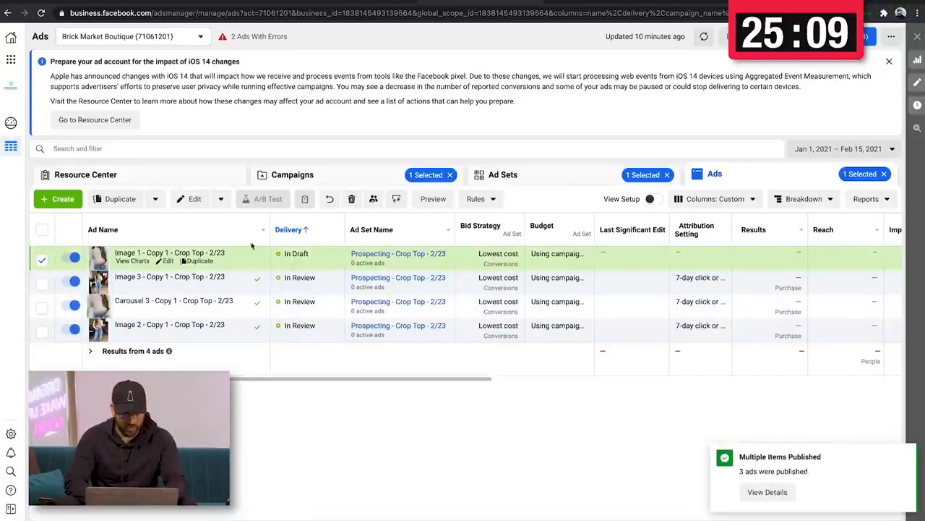
click(836, 37)
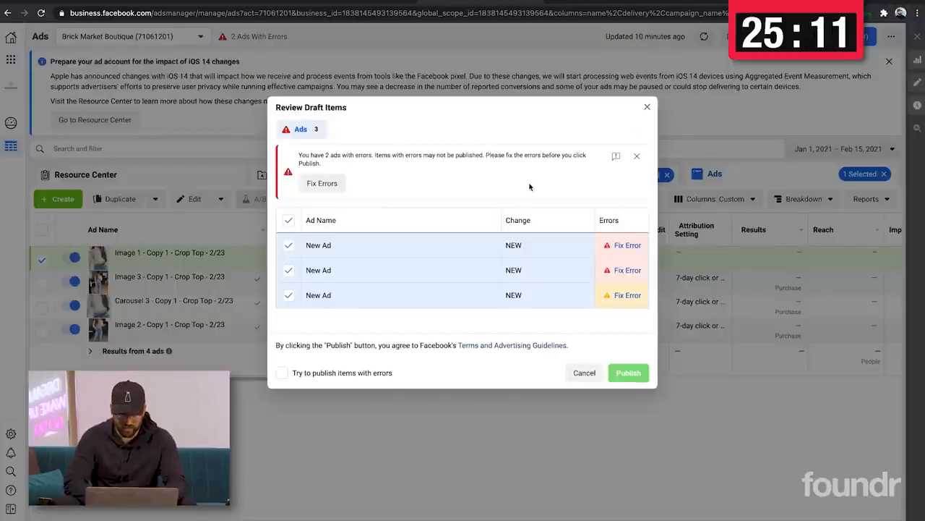
click(293, 271)
click(289, 246)
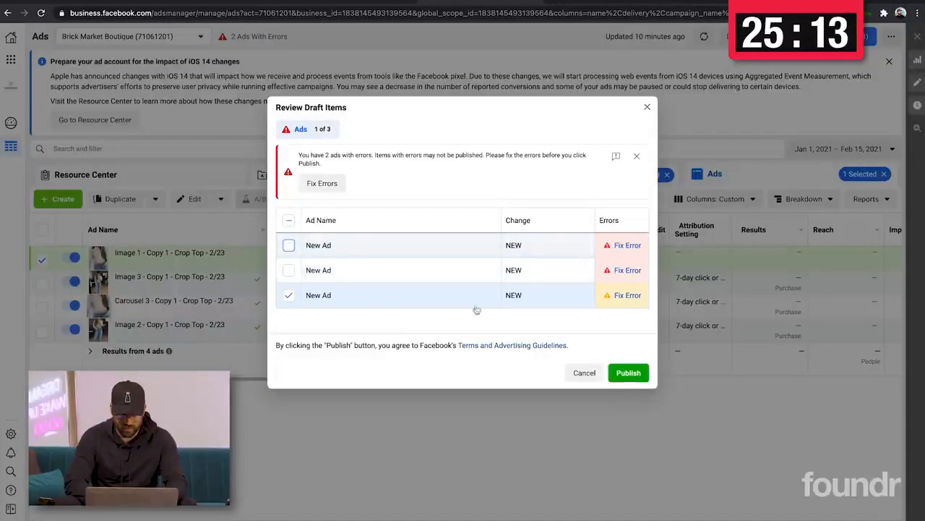
click(628, 373)
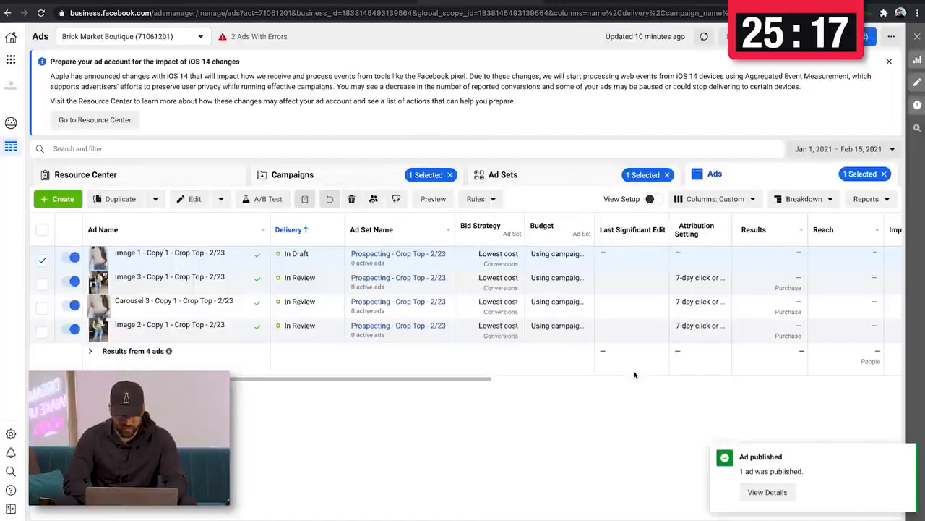
Open the New Ad of the Reengagement - Crop Top ad set for editing
click(564, 179)
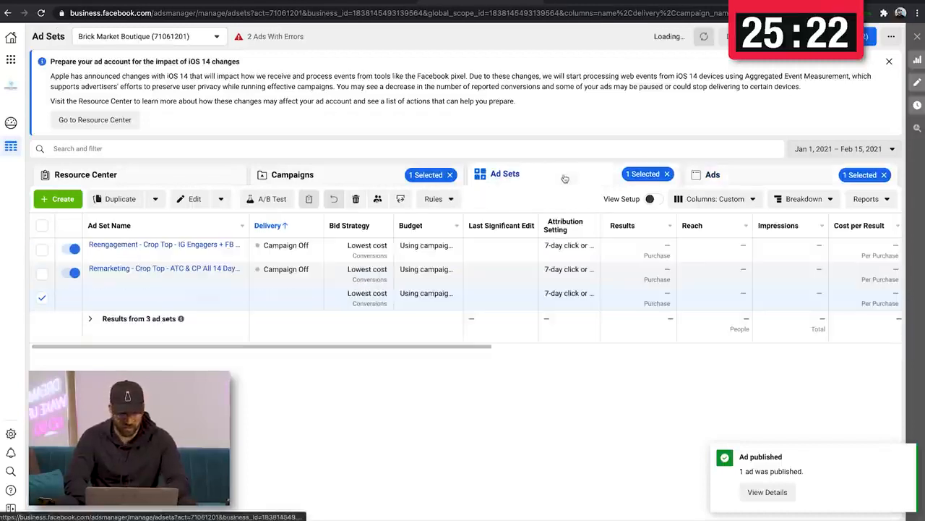
click(243, 282)
click(233, 257)
click(192, 244)
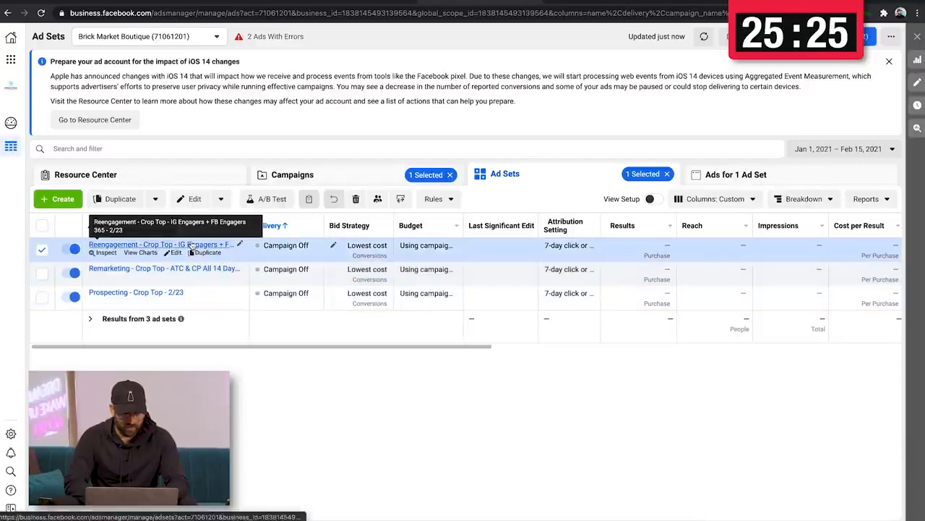
click(239, 256)
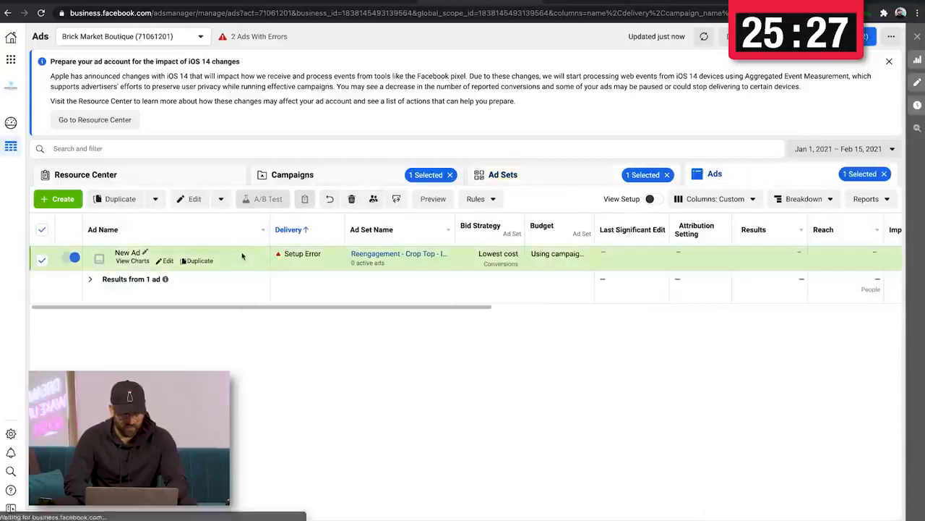
click(192, 199)
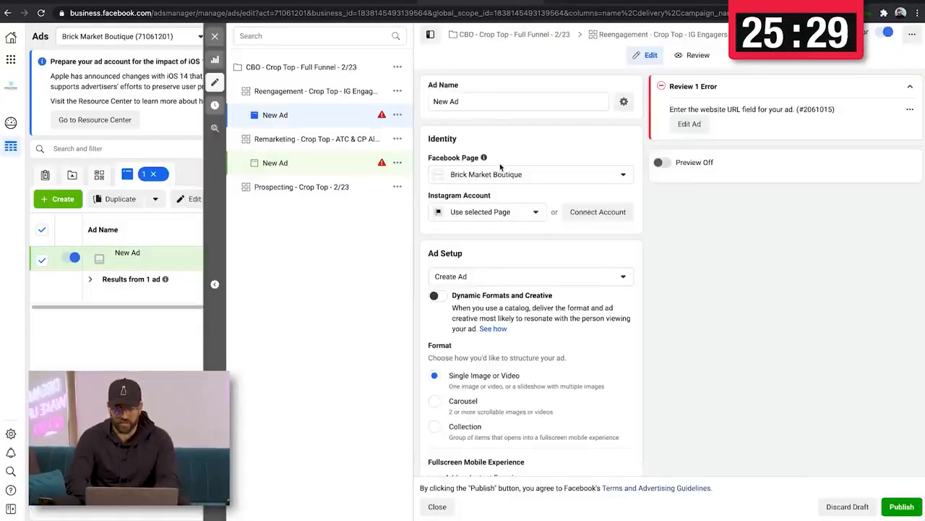
Name the Reengagement ad "Video 1 - Copy 1 - Crop Top - 2/23"
double_click(508, 105)
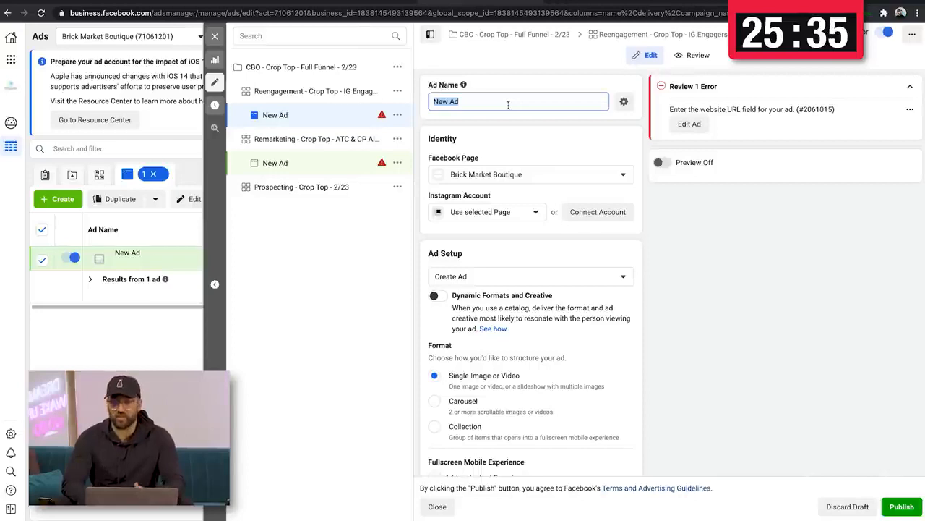
key(BackSpace)
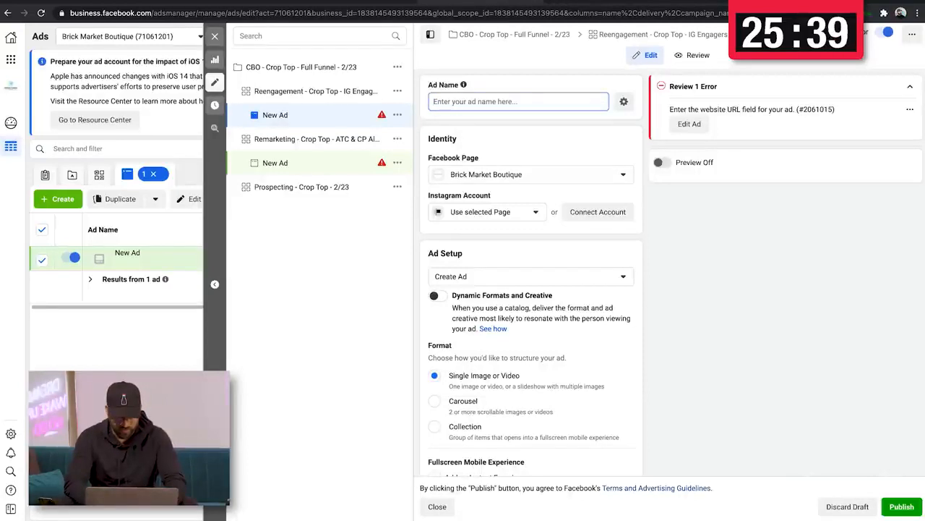
text(Video )
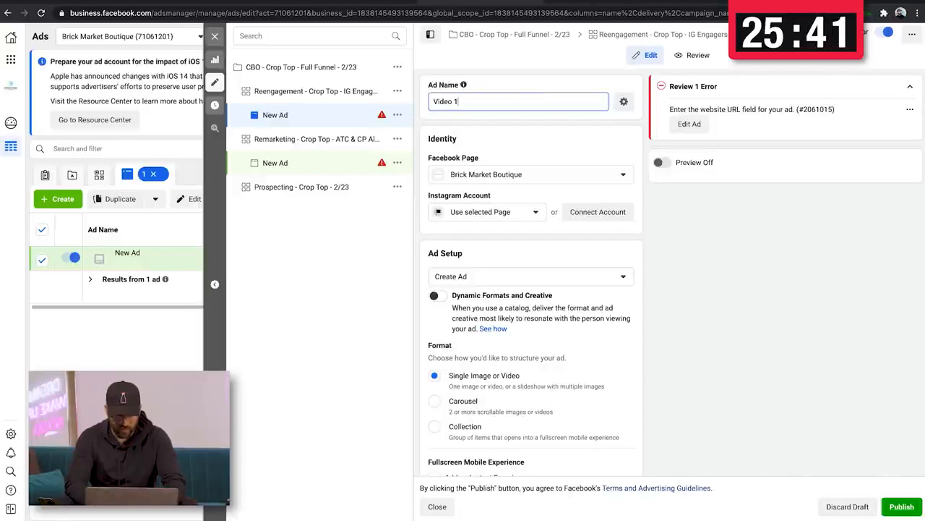
text(1 - Copy )
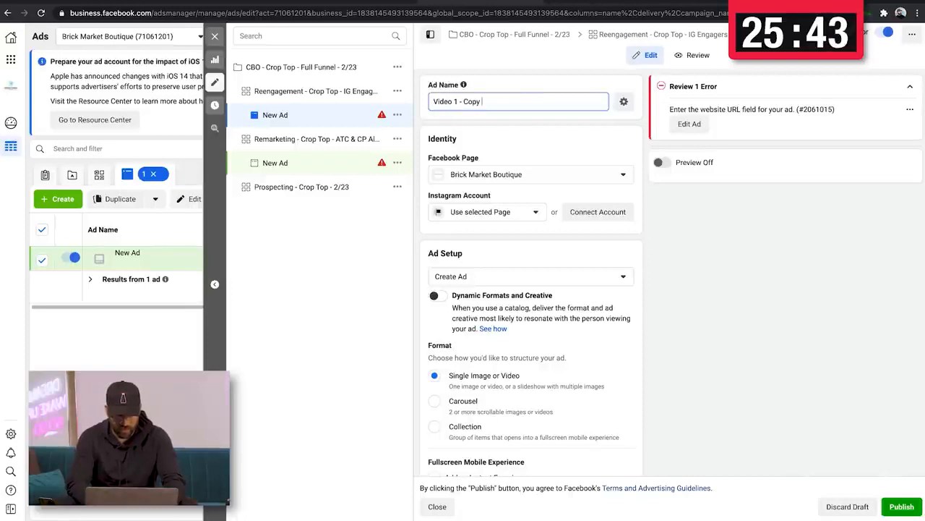
text(1 - Crop)
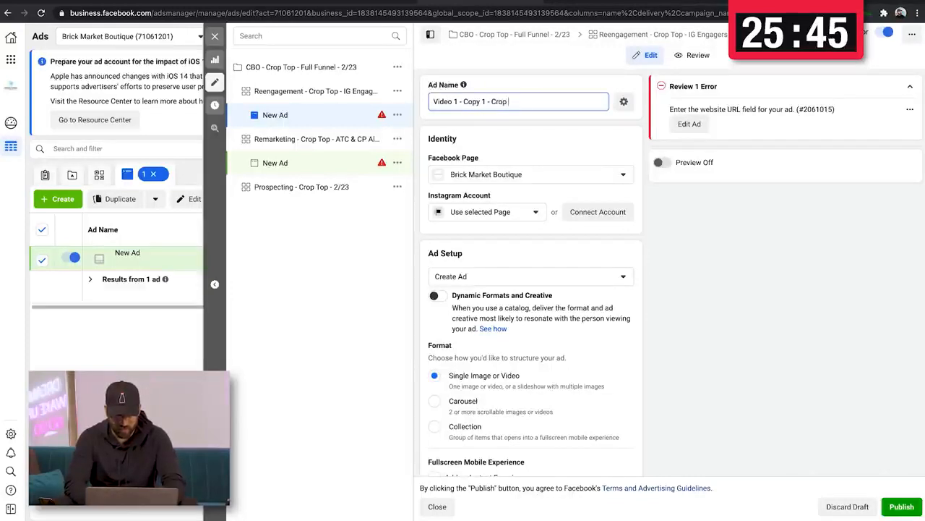
key(BackSpace)
key(BackSpace)
text(p)
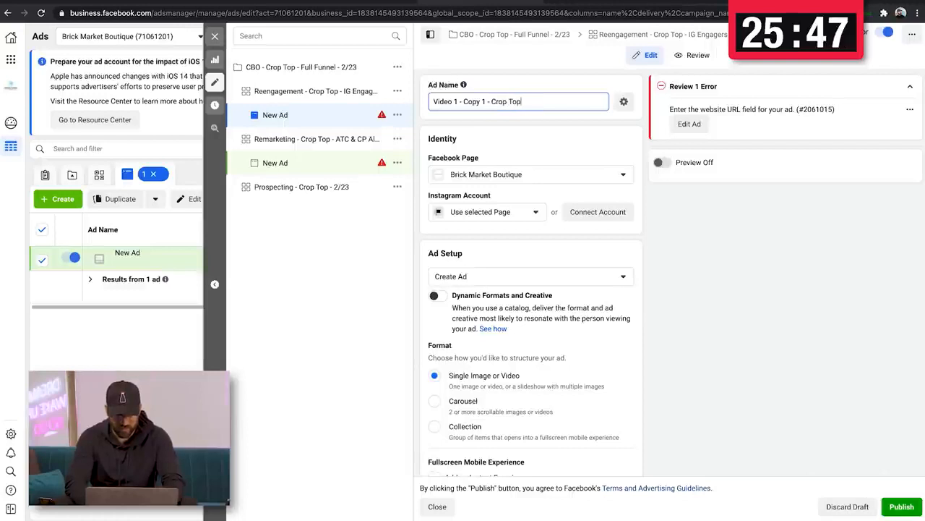
text( - 2/)
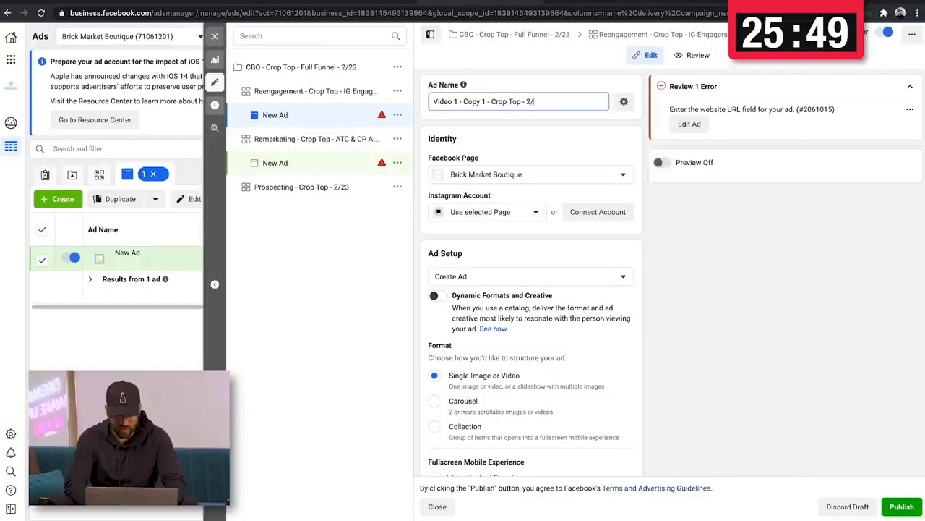
text(23)
scroll(595, 195, down, 1)
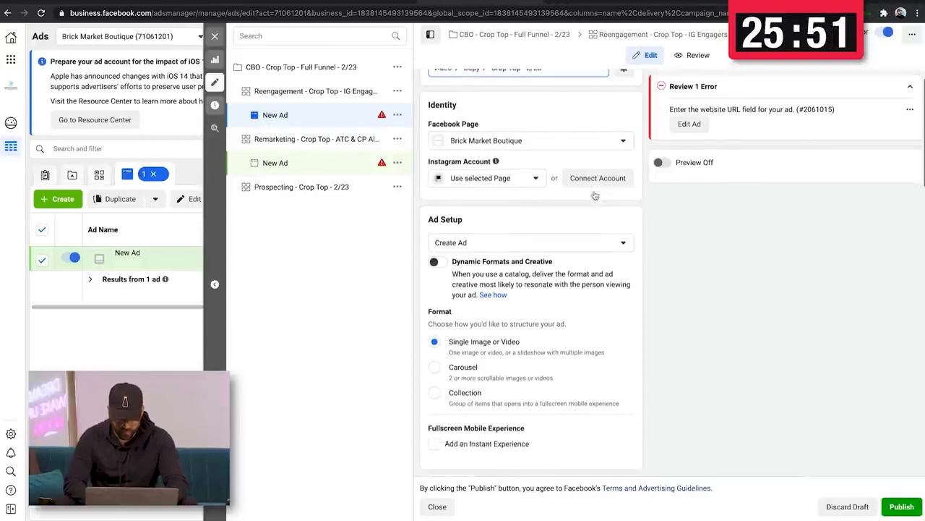
Add the account video Foundr Video I.mp4 as the Reengagement ad's media, preview its square version and keep the placements uncropped
scroll(595, 196, down, 5)
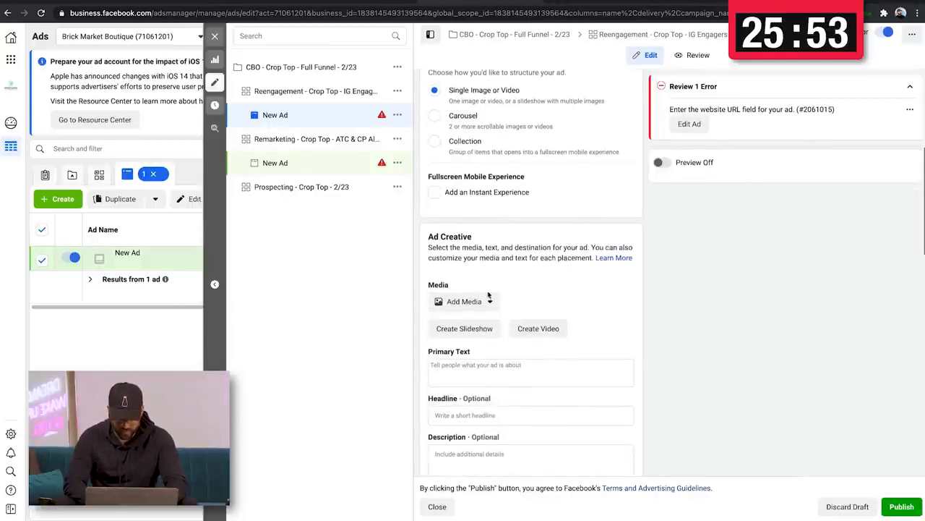
click(477, 301)
click(462, 343)
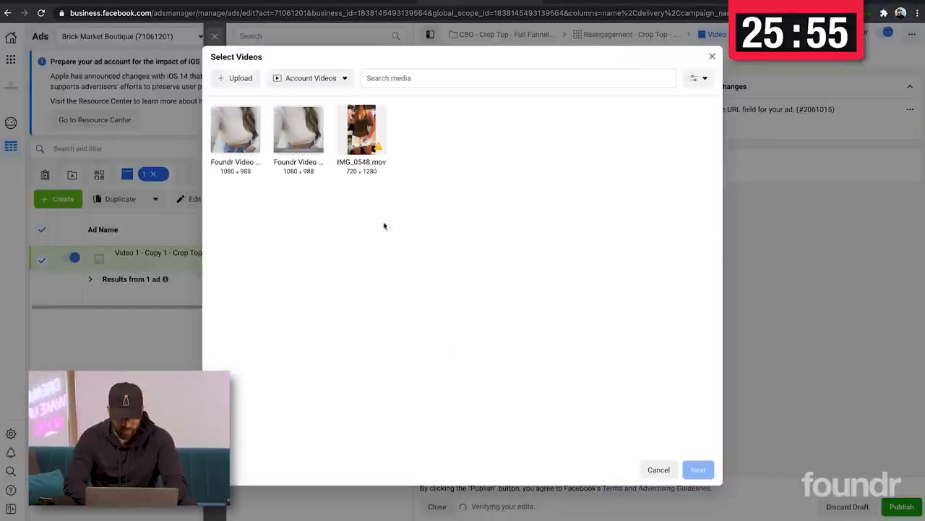
click(252, 139)
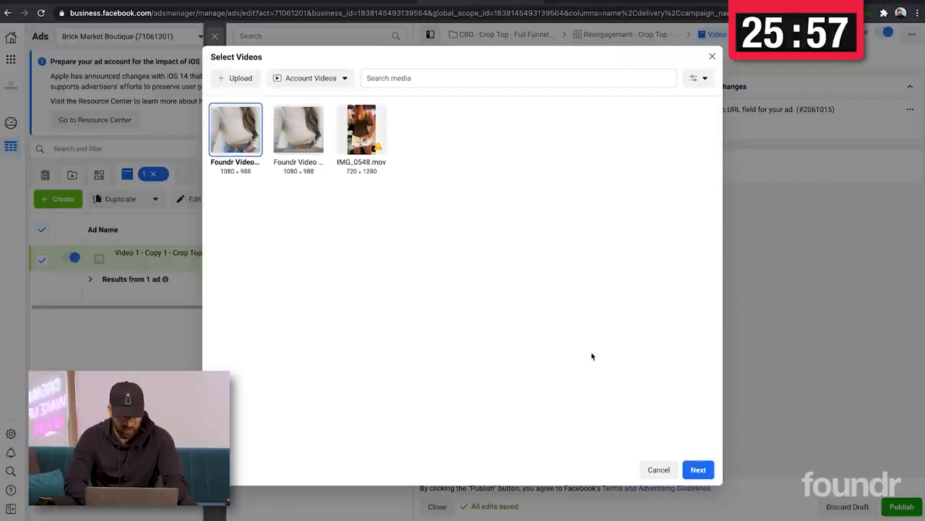
click(697, 469)
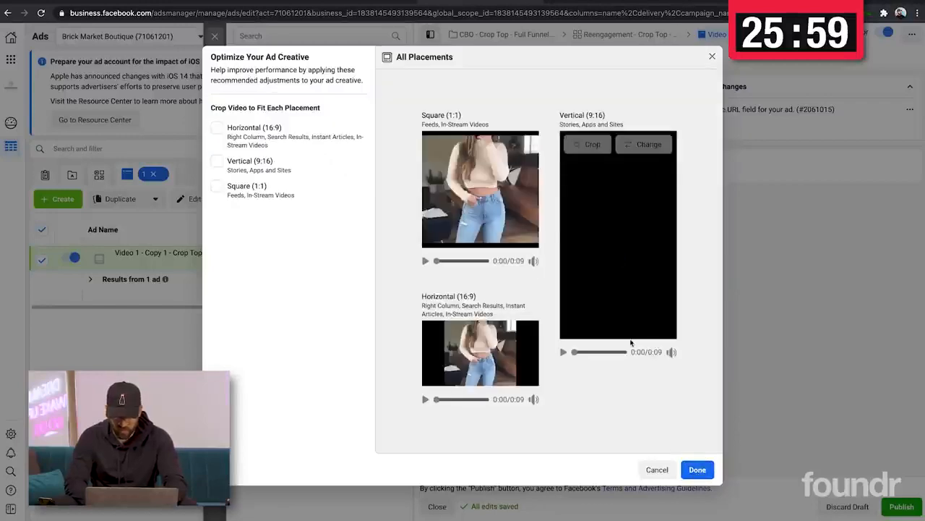
click(425, 261)
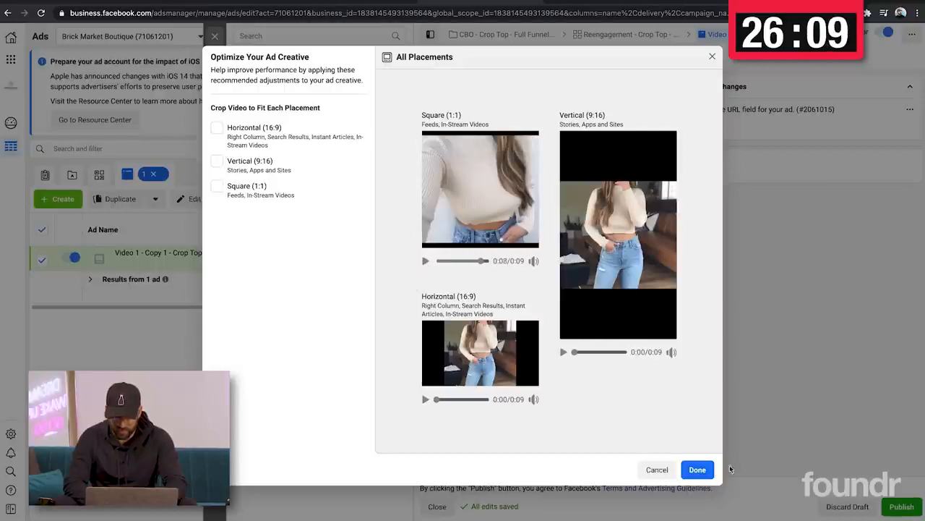
click(695, 470)
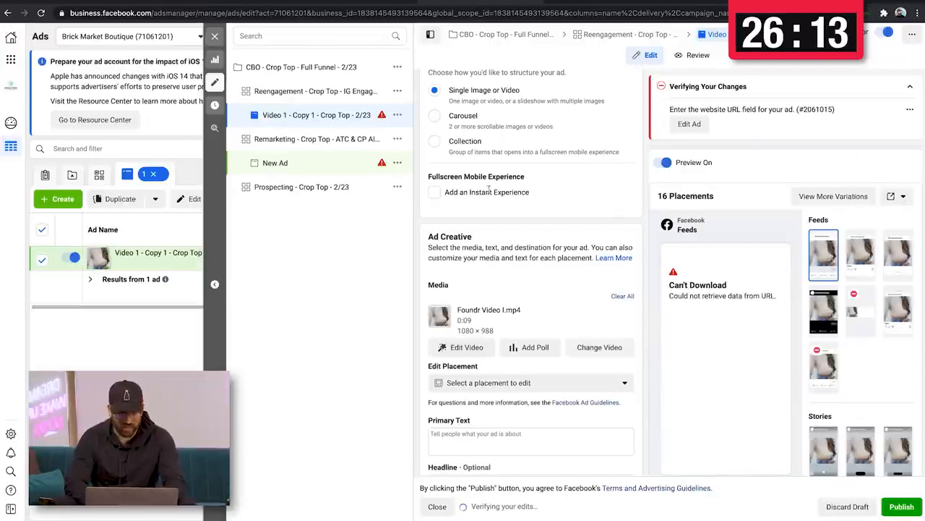
Copy the warm-audience headline "Spring's Hottest Styles Are Here!" from the Brick Market Boutique spreadsheet into the Reengagement ad's headline
click(238, 2)
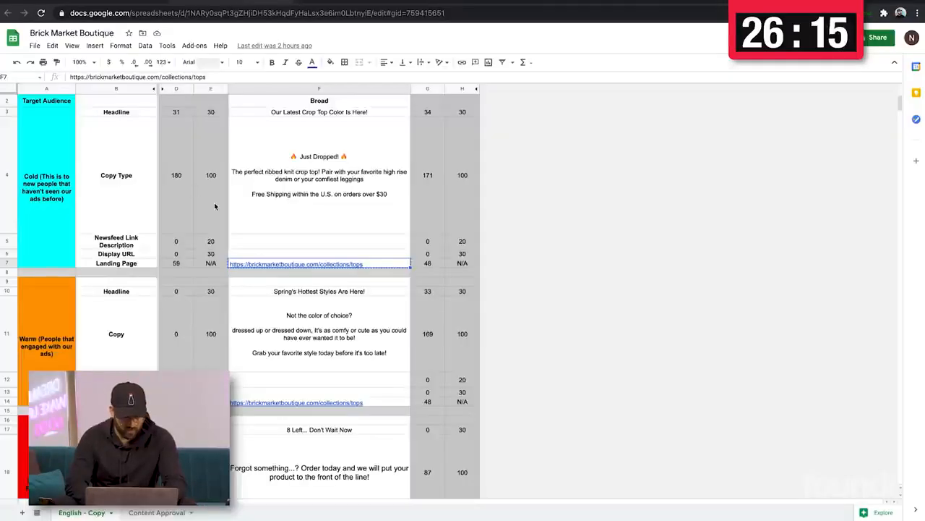
click(297, 293)
key(ctrl+c)
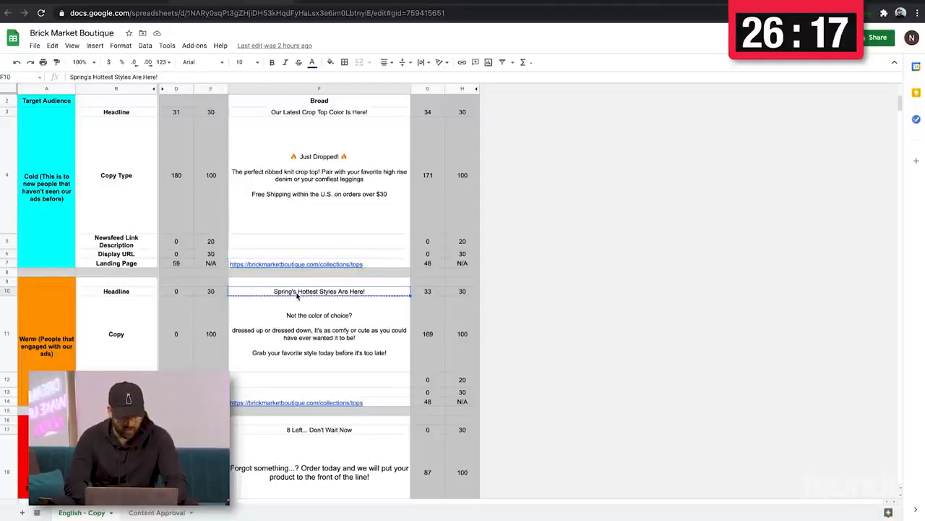
click(484, 3)
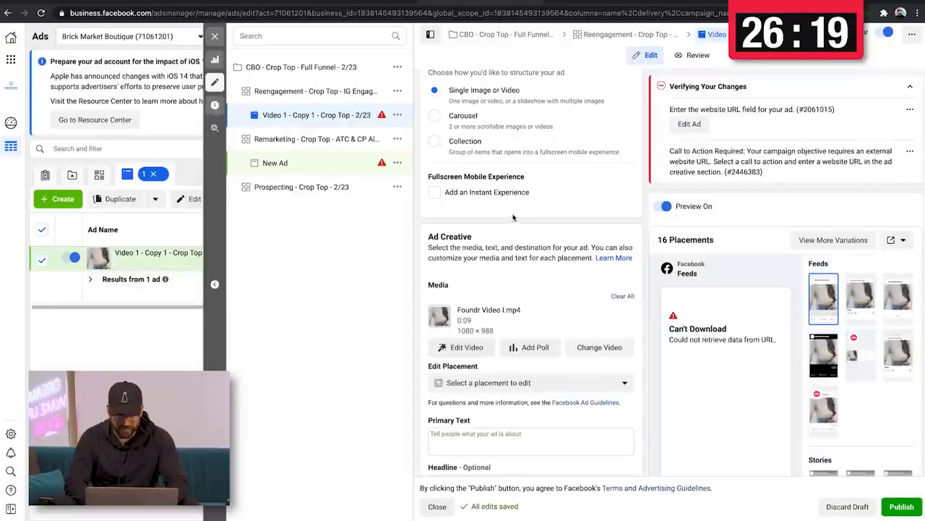
scroll(491, 430, down, 2)
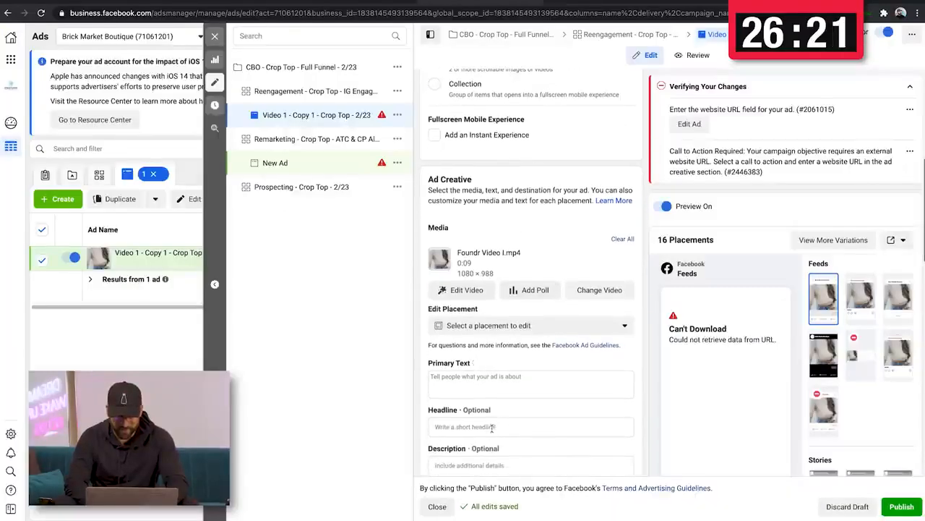
click(492, 428)
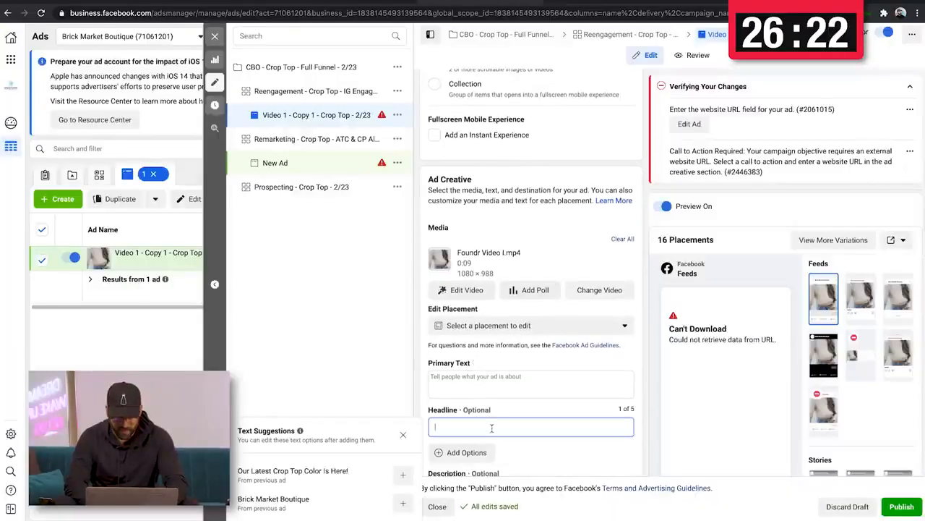
Copy the warm-audience copy starting "Not the color of choice?" from the spreadsheet into the ad's primary text, removing the surrounding quotation marks
click(306, 3)
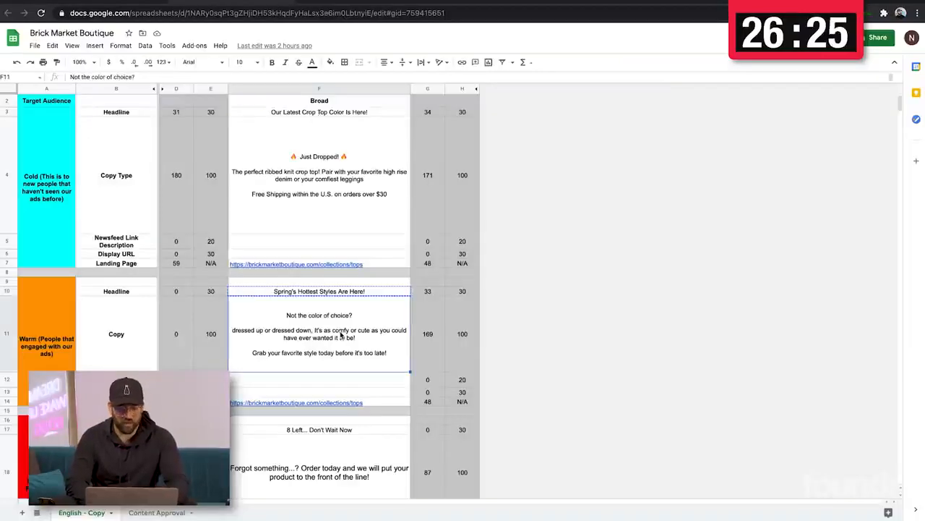
click(474, 4)
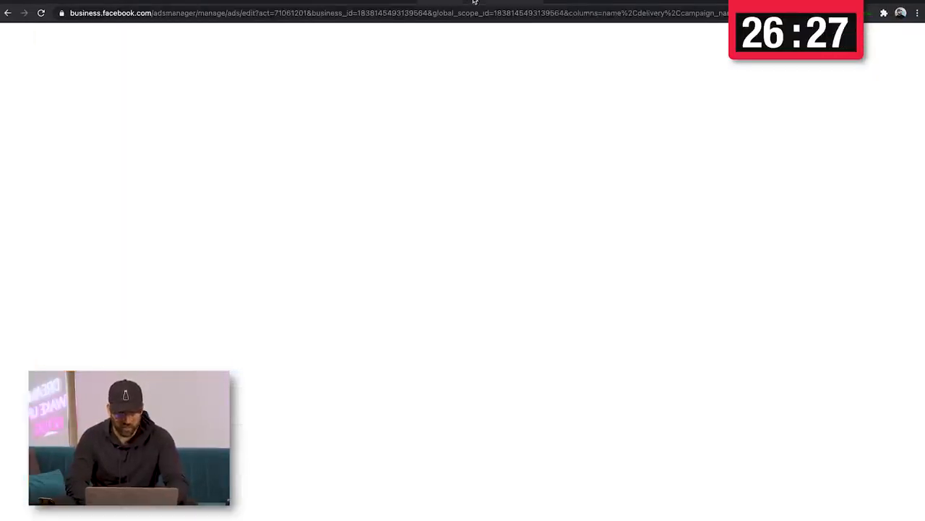
click(501, 384)
key(ctrl+v)
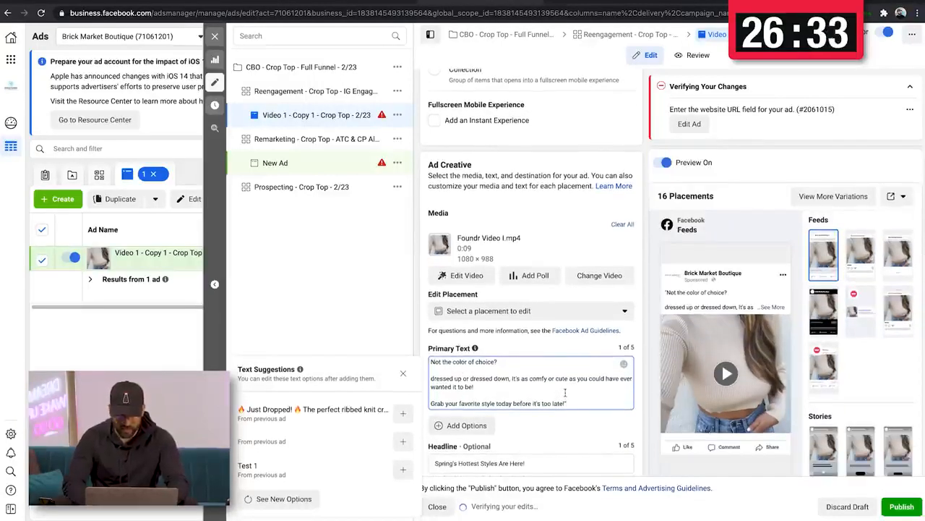
key(BackSpace)
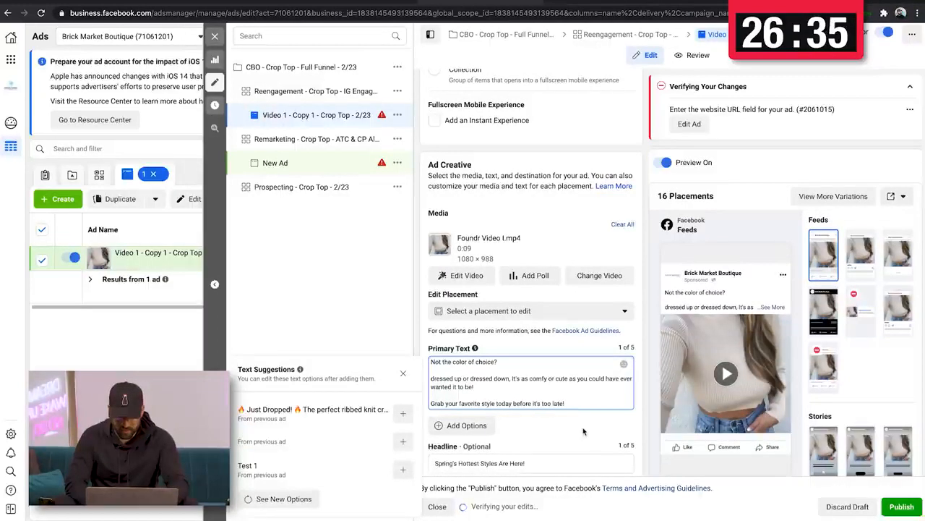
scroll(583, 432, down, 5)
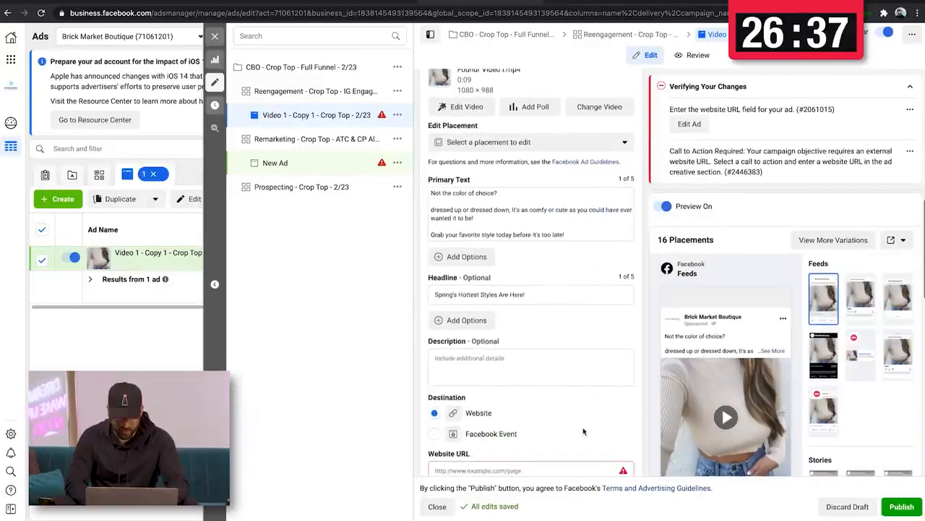
scroll(583, 432, down, 1)
scroll(563, 409, down, 1)
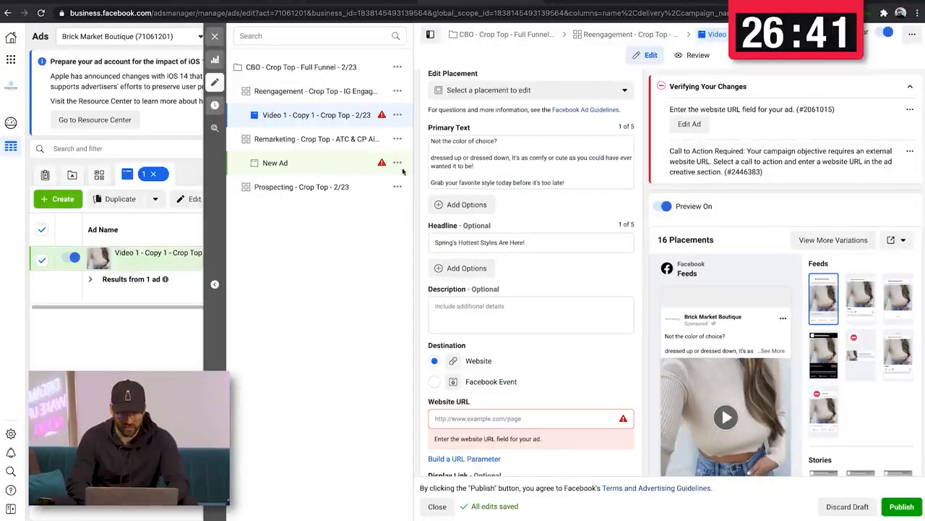
key(ctrl+Tab)
click(374, 406)
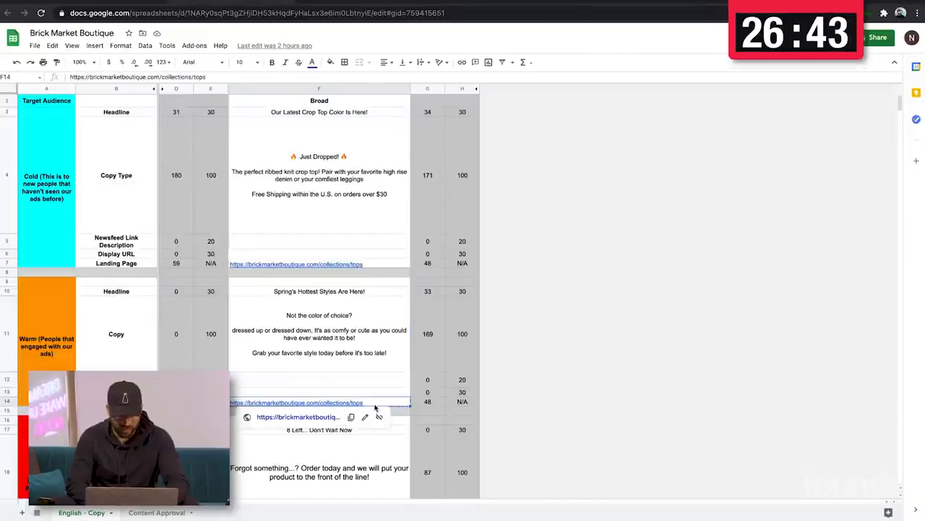
key(ctrl+c)
key(ctrl+shift+Tab)
click(538, 419)
key(ctrl+v)
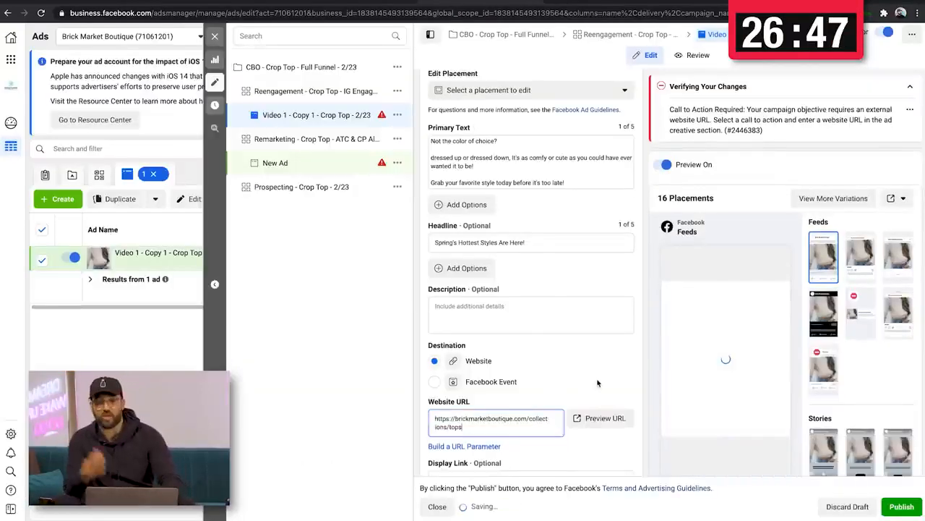